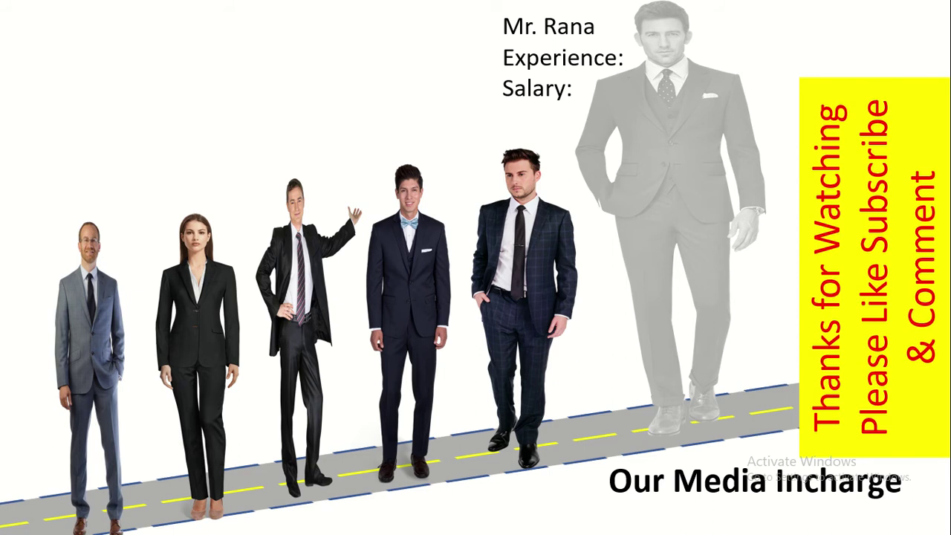
End the slideshow and start a new blank PowerPoint presentation.
{"action": "left_click", "coordinate": [74, 136]}
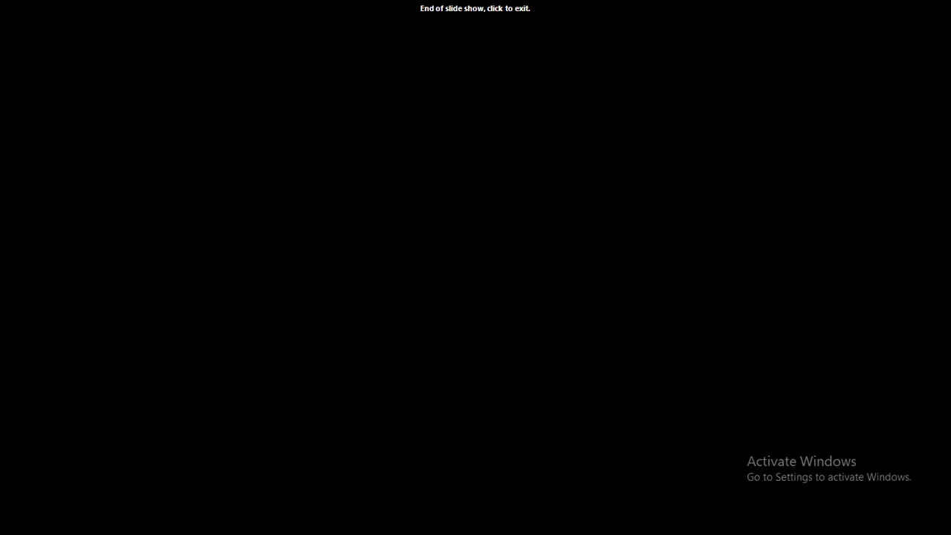
{"action": "left_click", "coordinate": [74, 136]}
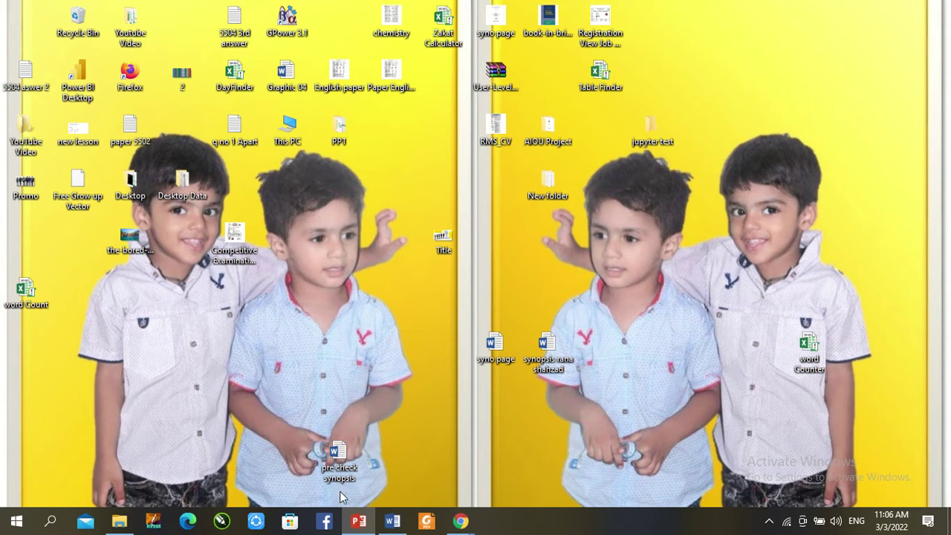
{"action": "left_click", "coordinate": [358, 522]}
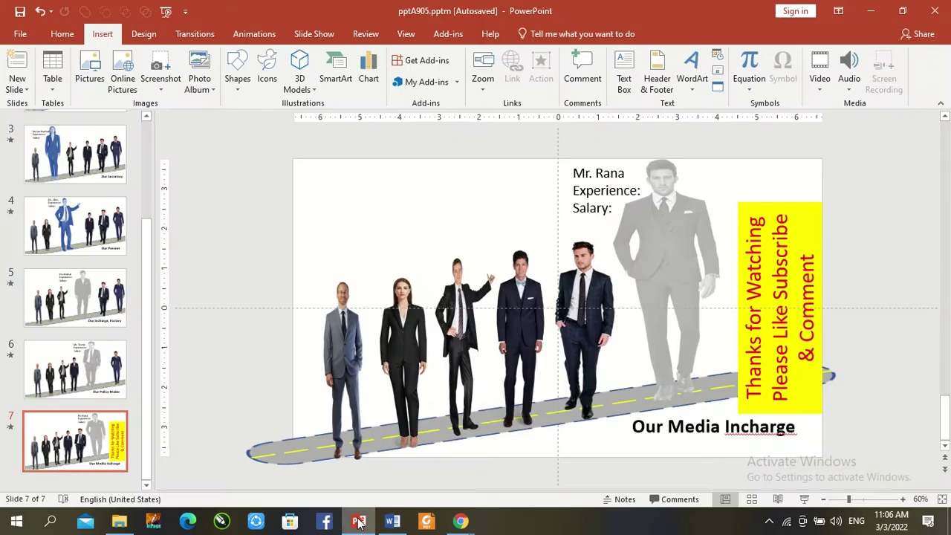
{"action": "left_click", "coordinate": [358, 522]}
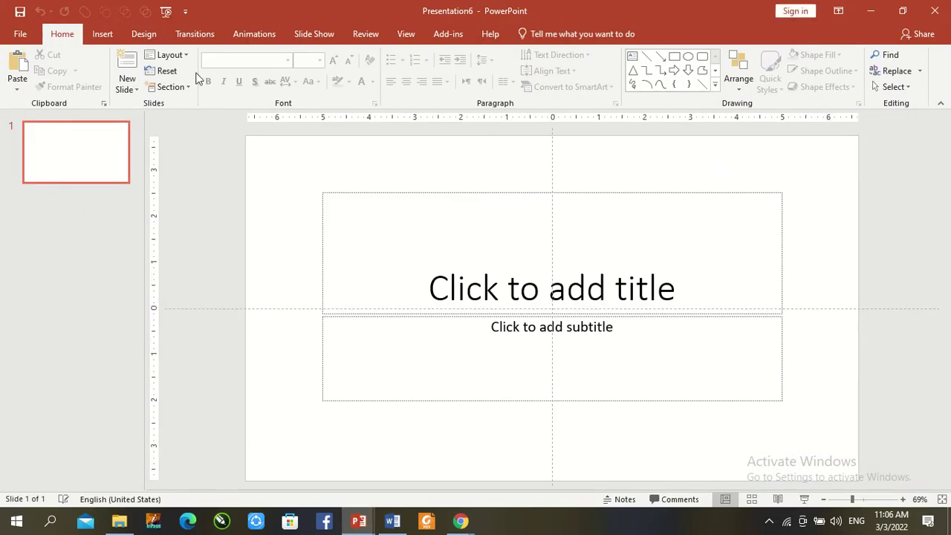
Switch the slide to the Blank layout, collapse the thumbnails pane and zoom to 57%.
{"action": "left_click", "coordinate": [182, 55]}
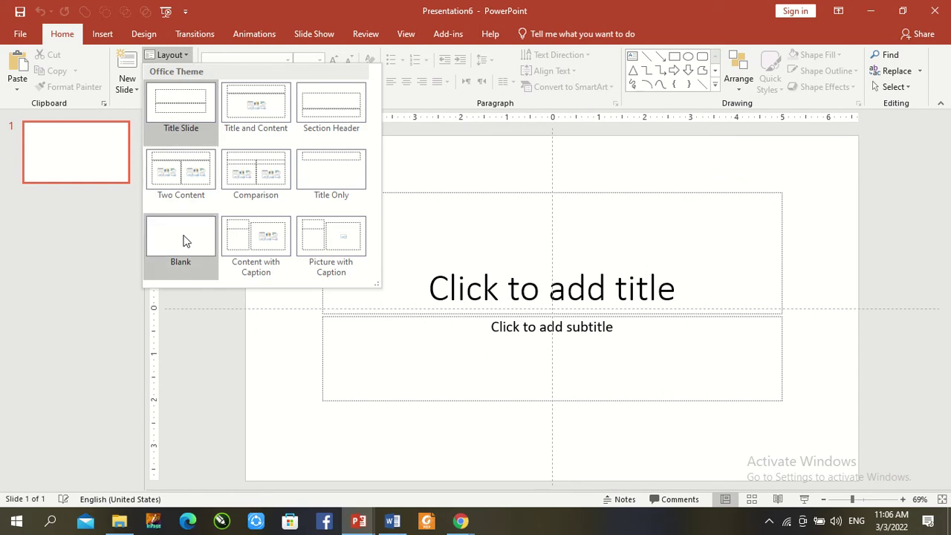
{"action": "left_click", "coordinate": [183, 240]}
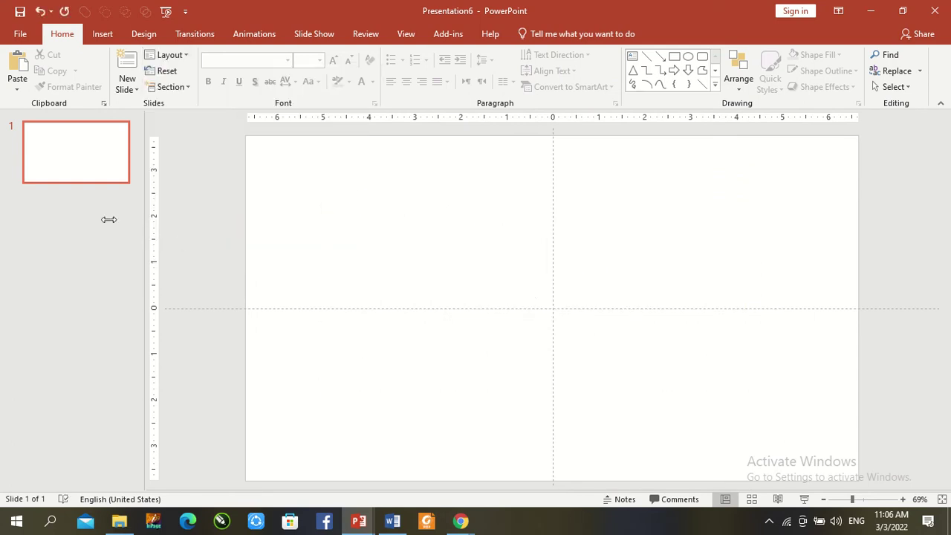
{"action": "left_click_drag", "start_coordinate": [108, 219], "coordinate": [29, 220]}
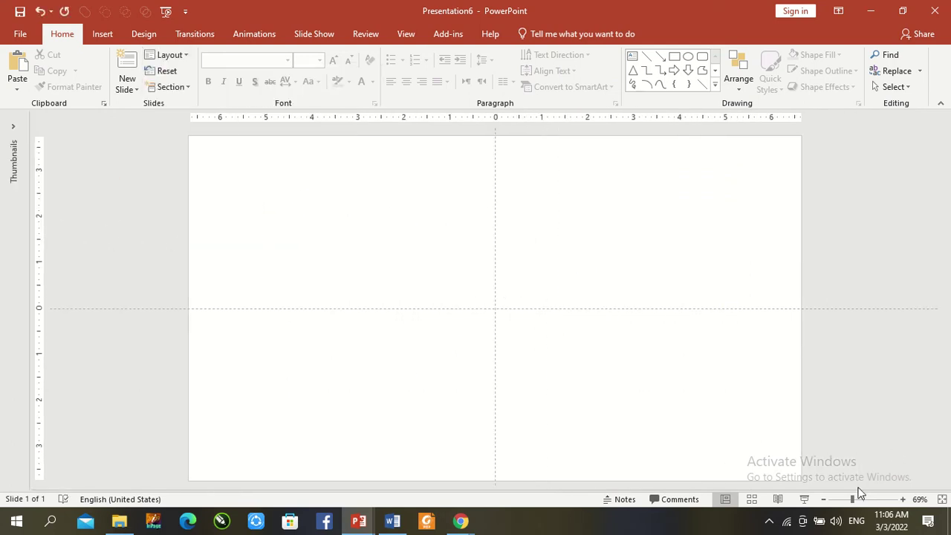
{"action": "left_click_drag", "start_coordinate": [850, 501], "coordinate": [846, 500]}
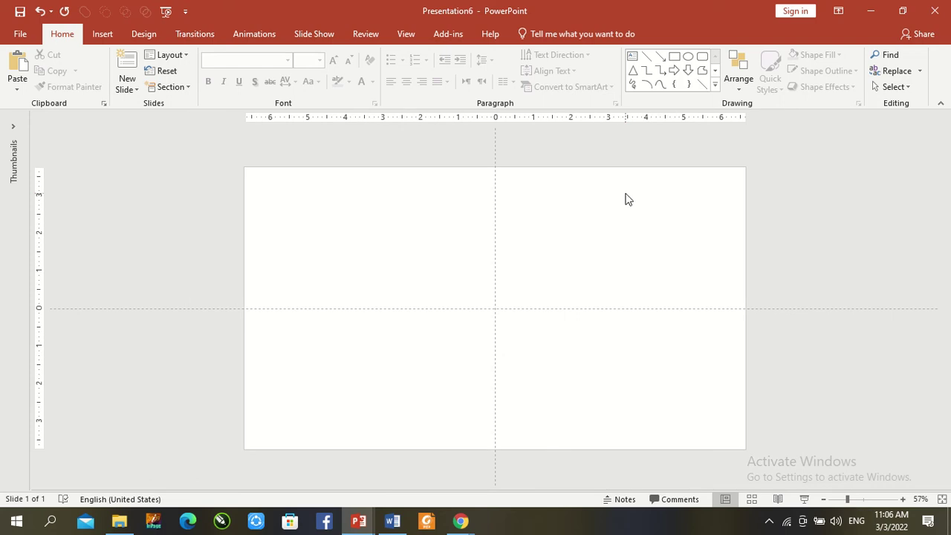
Draw a wide rectangle across the bottom of the slide.
{"action": "left_click", "coordinate": [103, 33]}
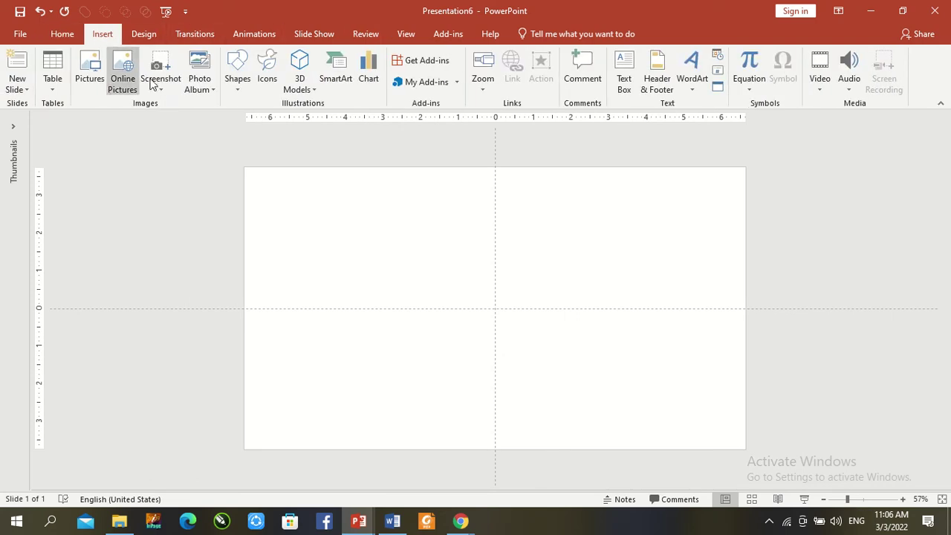
{"action": "left_click", "coordinate": [251, 89]}
{"action": "left_click", "coordinate": [273, 121]}
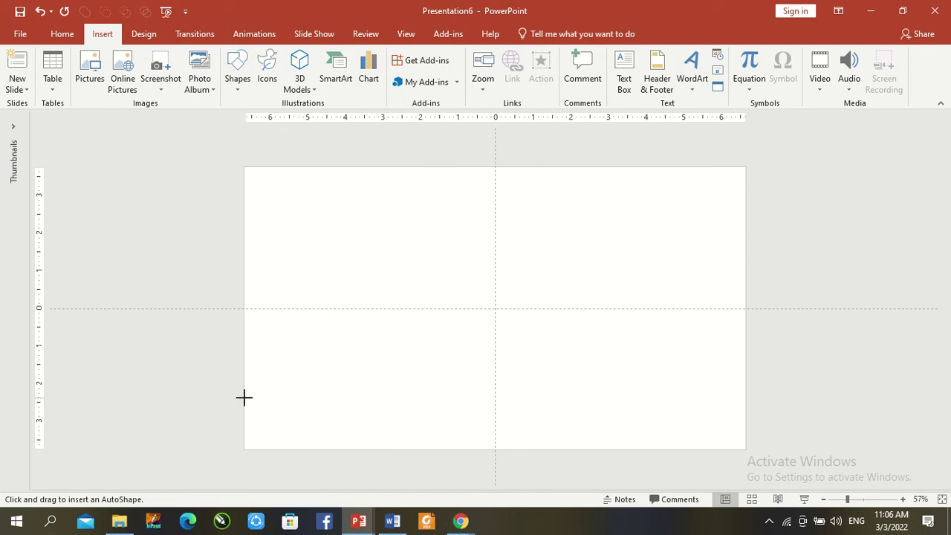
{"action": "left_click_drag", "start_coordinate": [243, 397], "coordinate": [745, 449]}
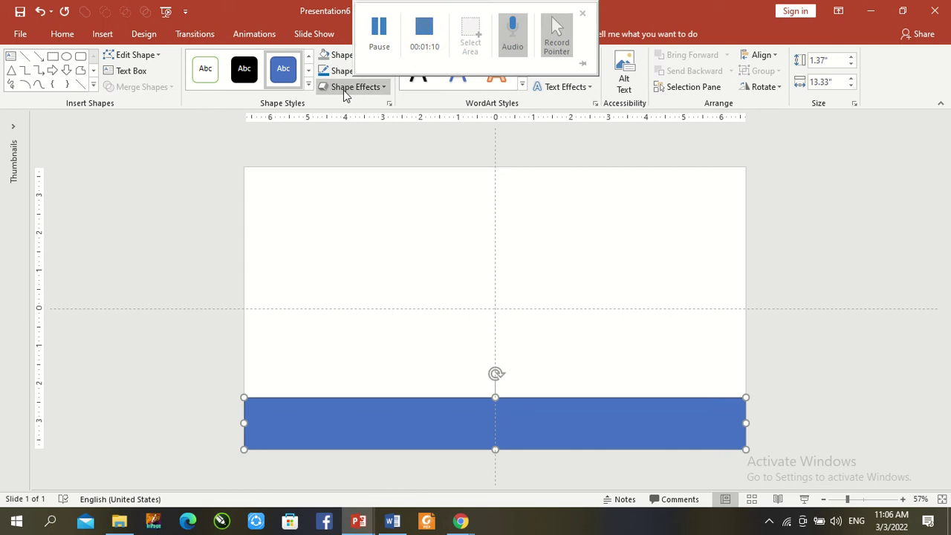
Give the rectangle a blue outline, a grey fill and a 6 pt outline weight.
{"action": "left_click", "coordinate": [363, 71]}
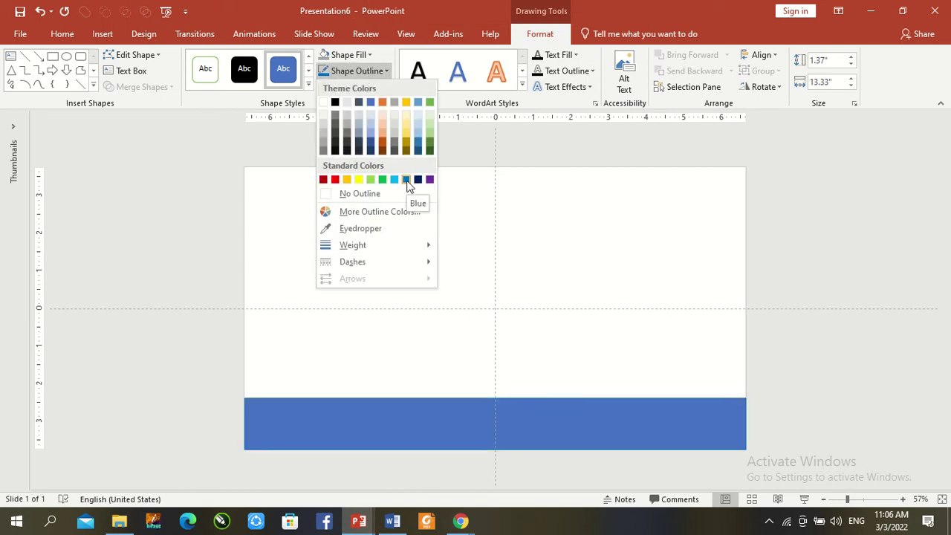
{"action": "left_click", "coordinate": [407, 182]}
{"action": "left_click", "coordinate": [355, 56]}
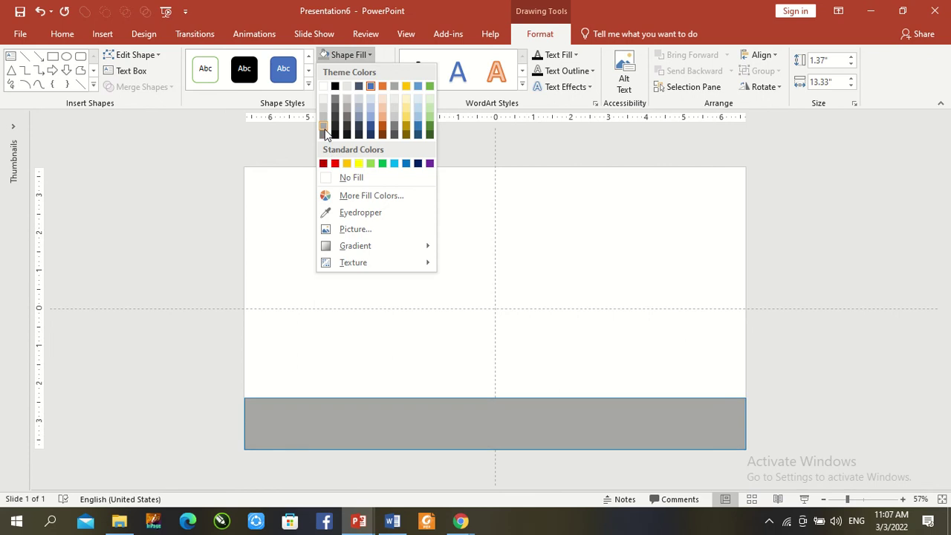
{"action": "left_click", "coordinate": [325, 129]}
{"action": "left_click", "coordinate": [386, 71]}
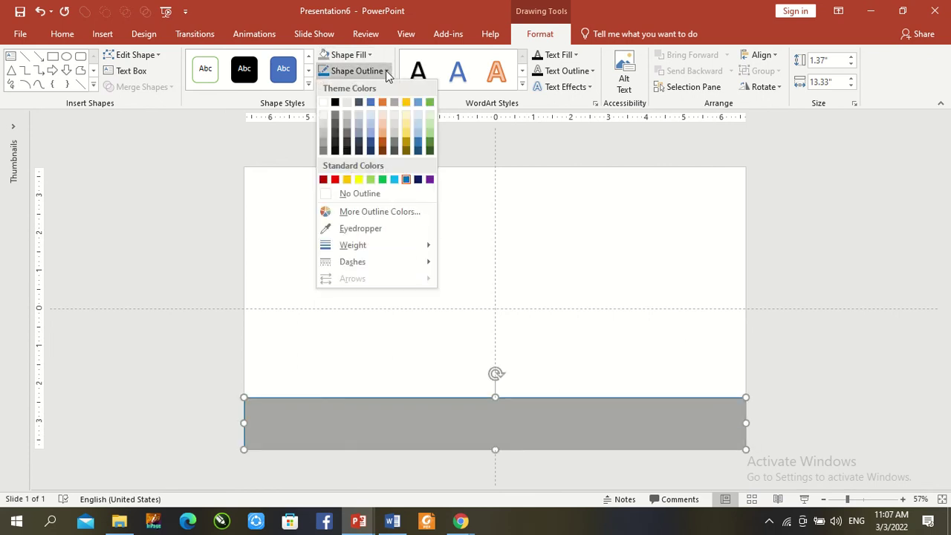
{"action": "mouse_move", "coordinate": [399, 251]}
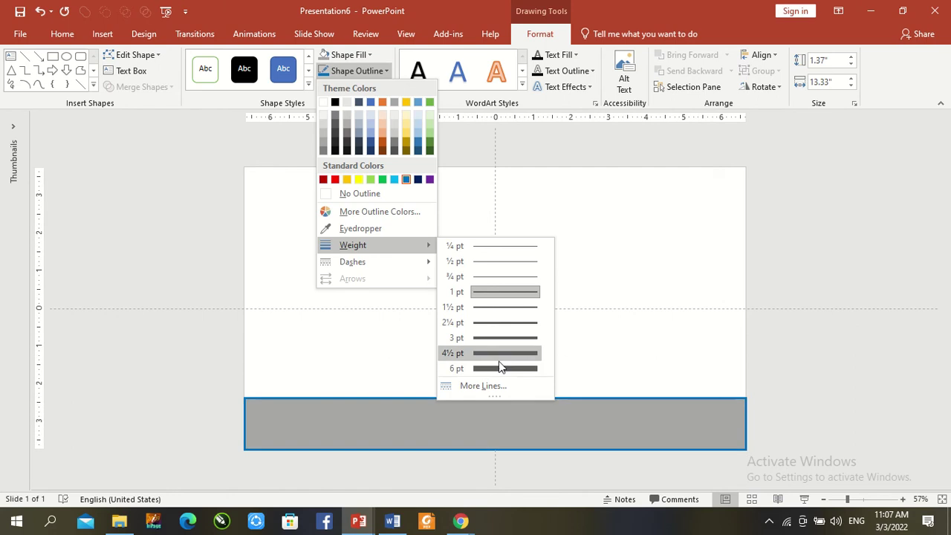
{"action": "left_click", "coordinate": [498, 367]}
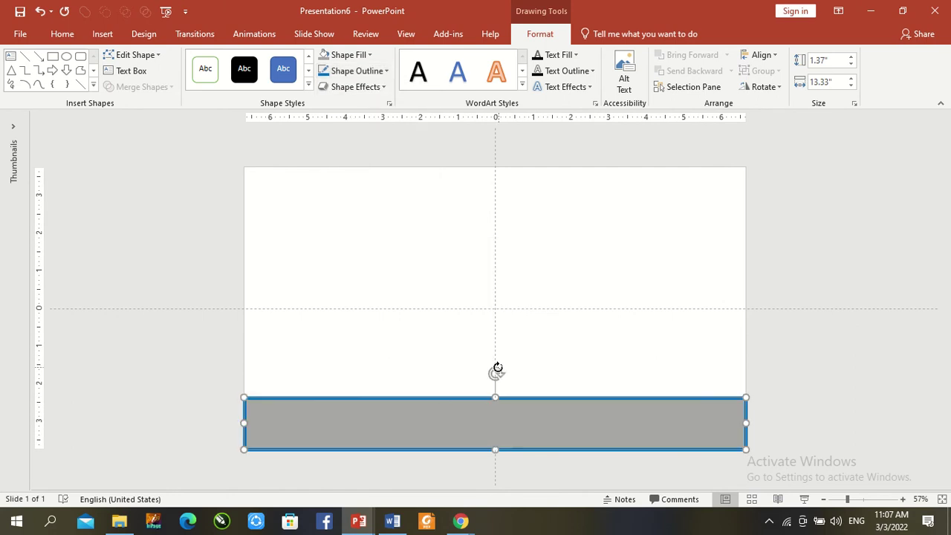
Make the rectangle's outline long-dash, then paste and remove the people pictures.
{"action": "left_click", "coordinate": [361, 71]}
{"action": "mouse_move", "coordinate": [423, 262]}
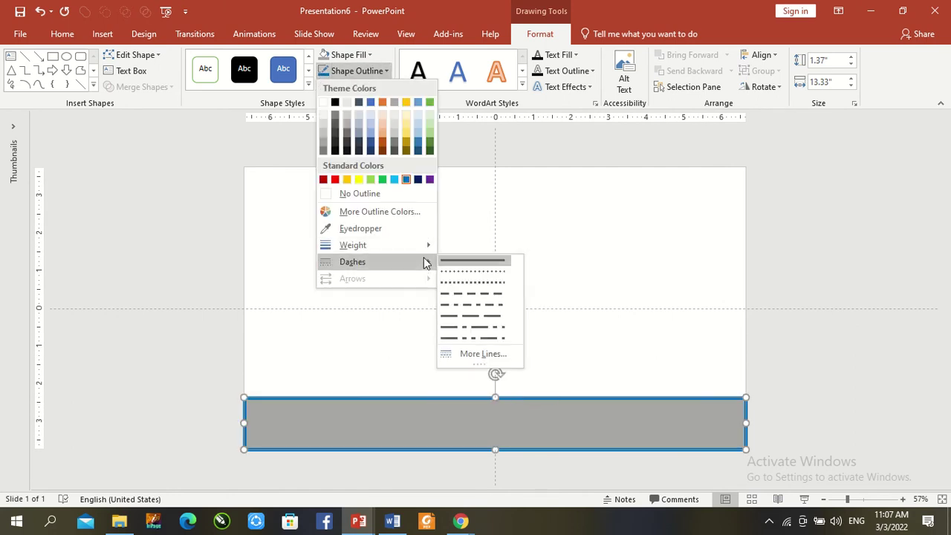
{"action": "left_click", "coordinate": [473, 297]}
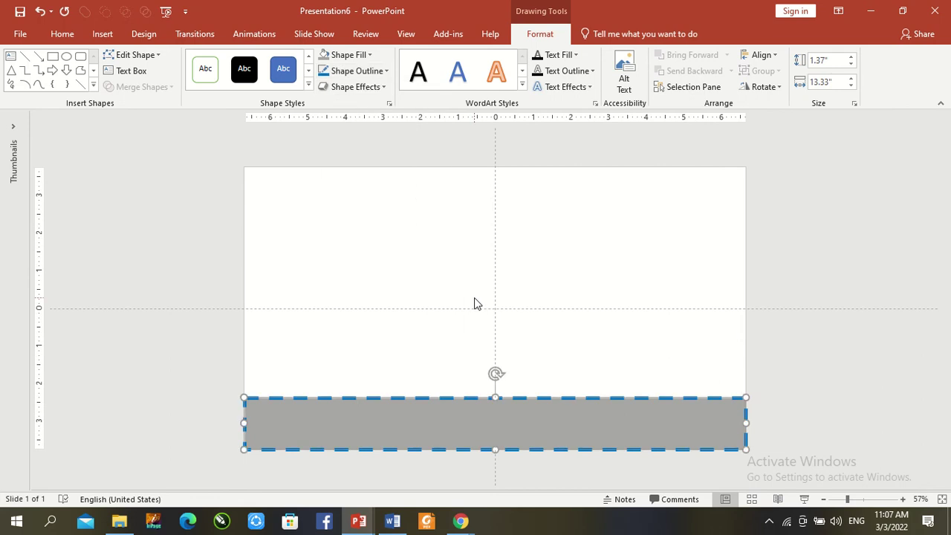
{"action": "left_click", "coordinate": [393, 292]}
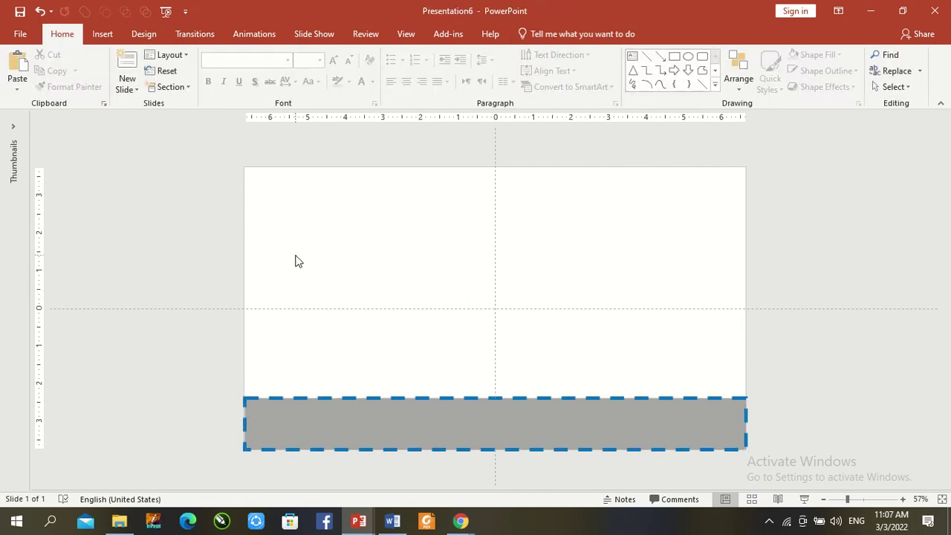
{"action": "key", "text": "ctrl+v"}
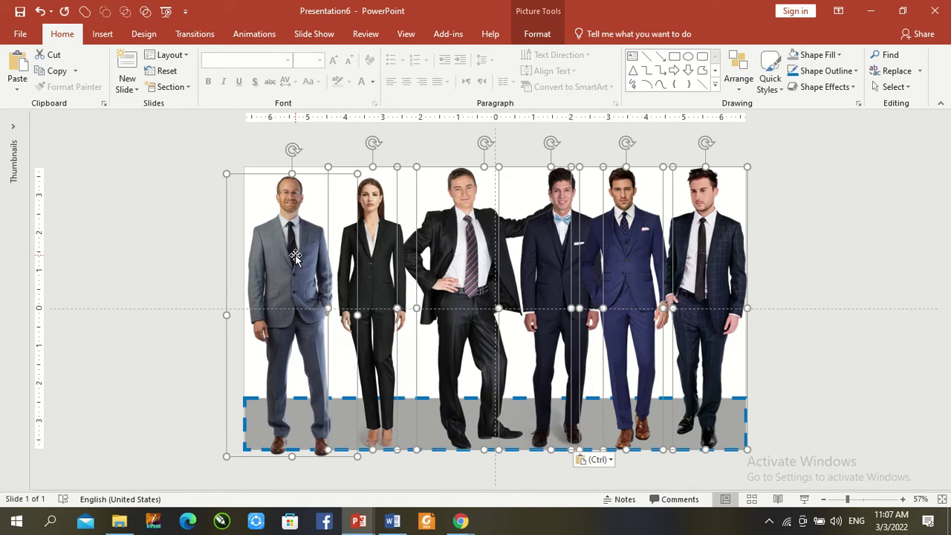
{"action": "key", "text": "Delete"}
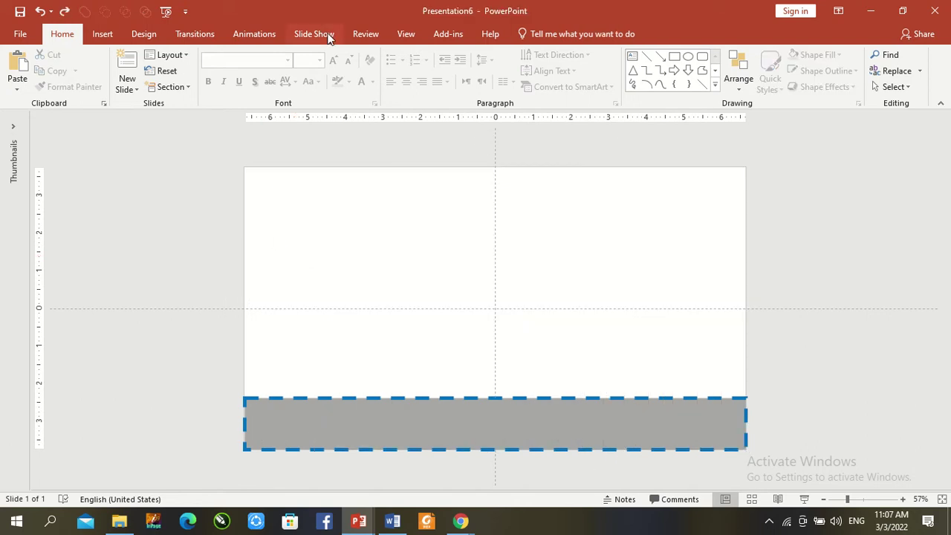
Draw a yellow straight line along the middle of the grey road.
{"action": "left_click", "coordinate": [90, 33]}
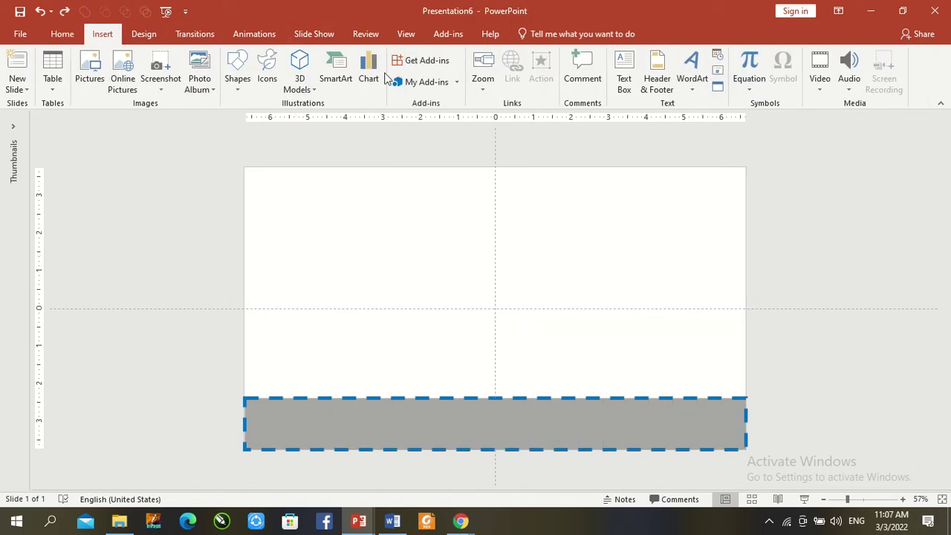
{"action": "left_click", "coordinate": [239, 83]}
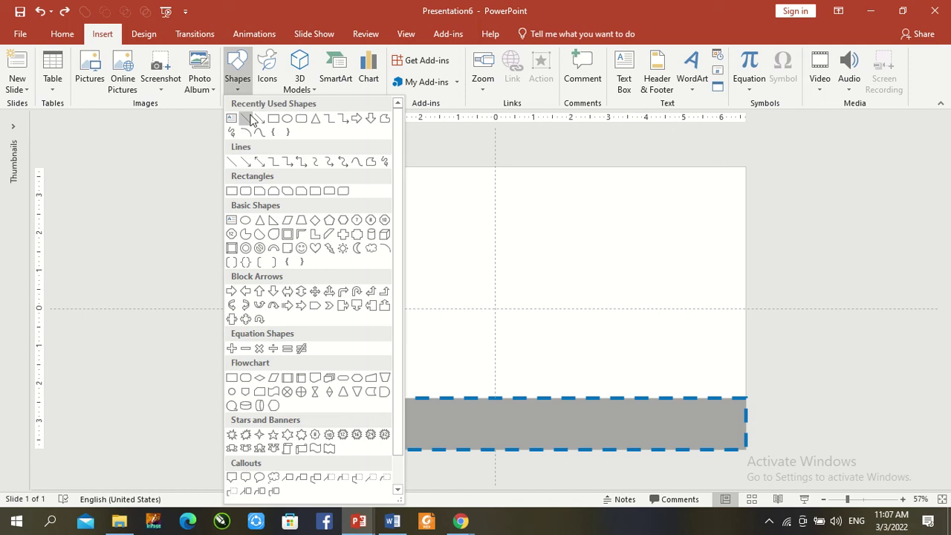
{"action": "left_click", "coordinate": [245, 119]}
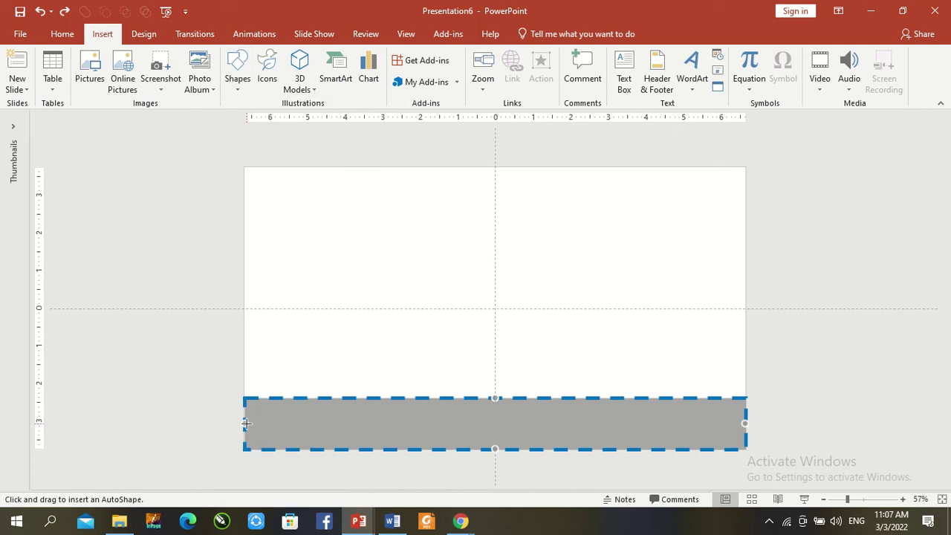
{"action": "left_click_drag", "start_coordinate": [246, 422], "coordinate": [745, 427]}
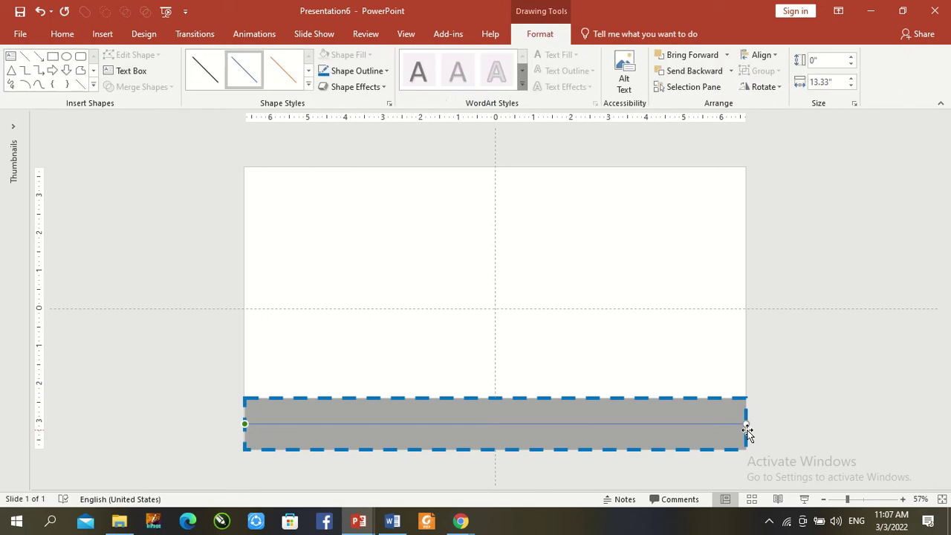
{"action": "left_click", "coordinate": [364, 71]}
{"action": "left_click", "coordinate": [360, 178]}
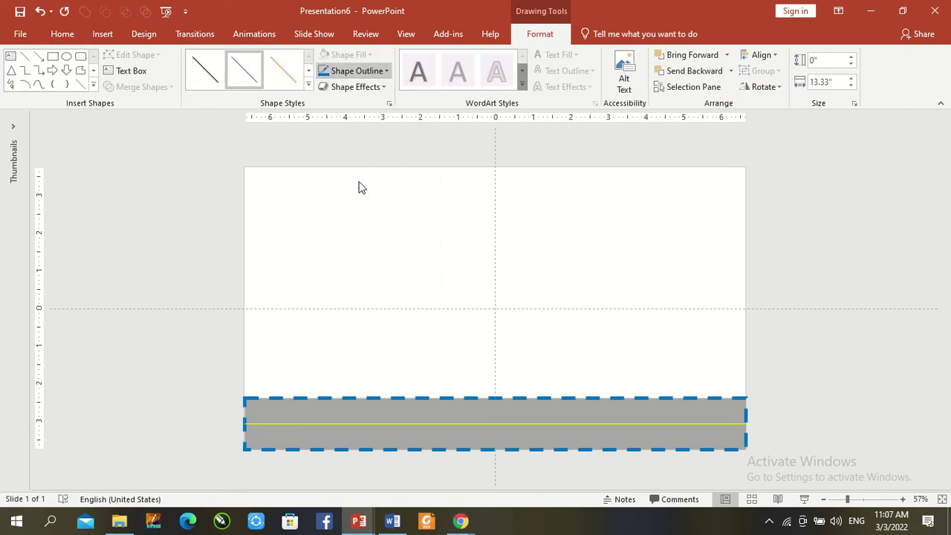
Make the yellow centre line 4½ pt thick with a Long Dash style.
{"action": "left_click", "coordinate": [385, 72]}
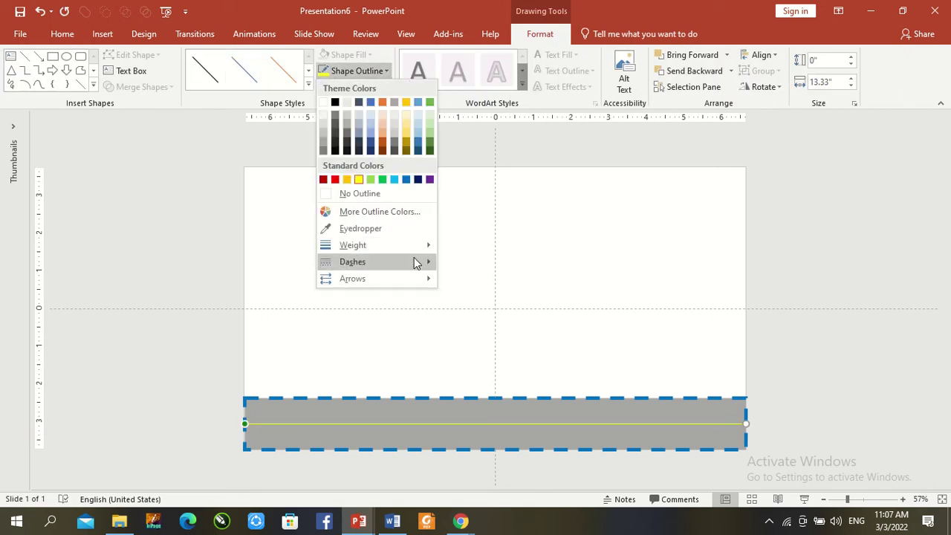
{"action": "mouse_move", "coordinate": [414, 260]}
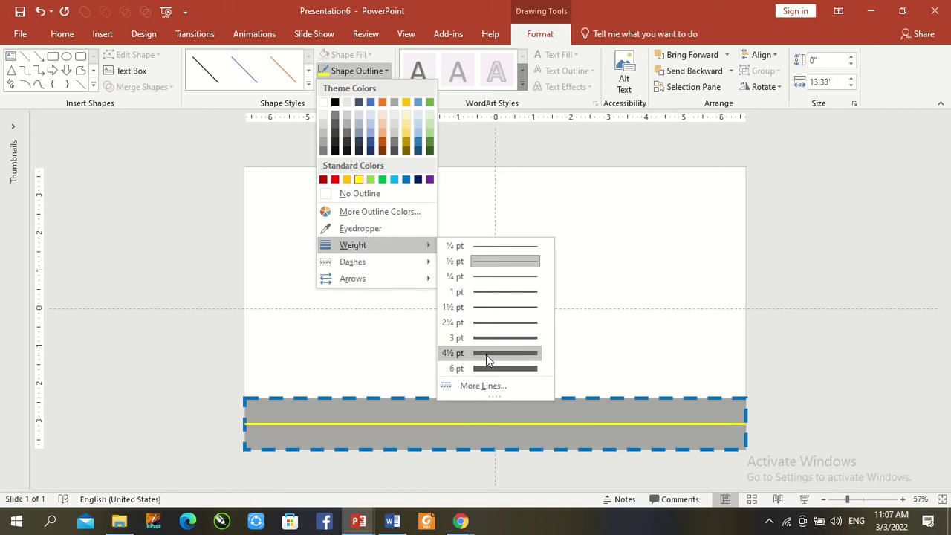
{"action": "left_click", "coordinate": [488, 360]}
{"action": "left_click", "coordinate": [376, 70]}
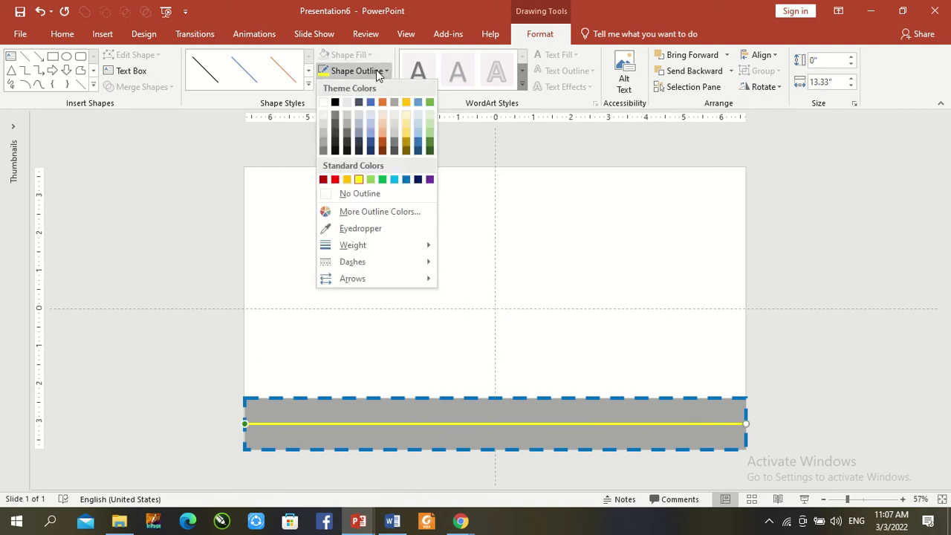
{"action": "mouse_move", "coordinate": [408, 264]}
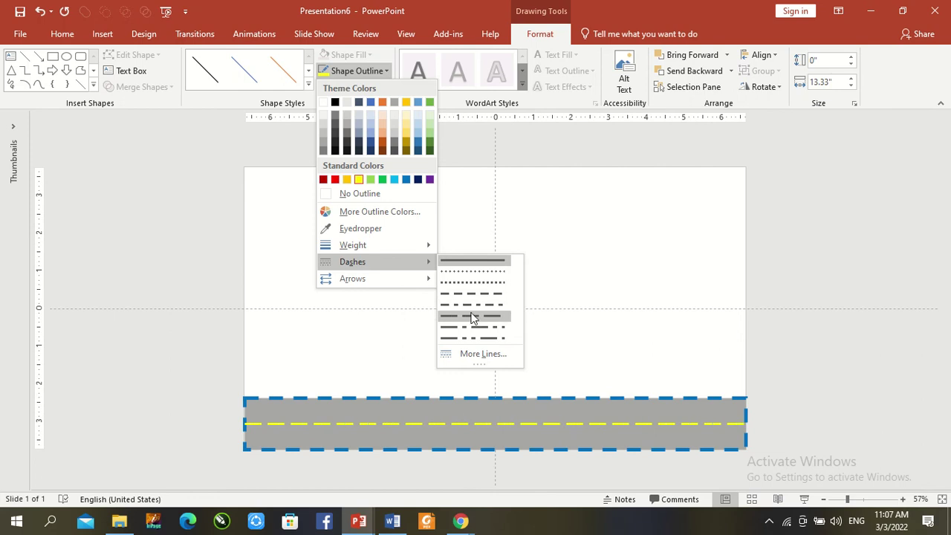
{"action": "left_click", "coordinate": [472, 321]}
{"action": "left_click", "coordinate": [562, 348]}
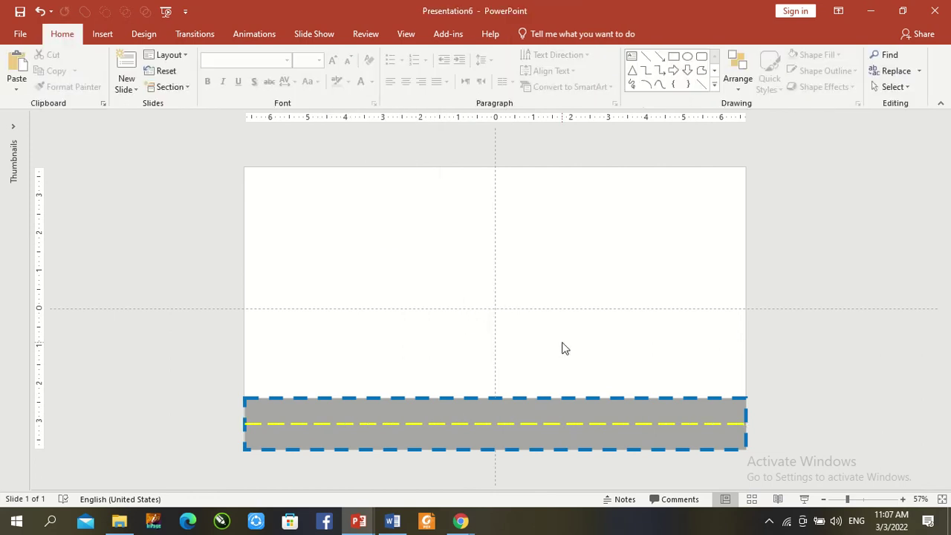
Group the road with its centre line using Ctrl+G, then paste the six-businesspeople picture onto it.
{"action": "mouse_move", "coordinate": [192, 347]}
{"action": "left_mouse_down"}
{"action": "mouse_move", "coordinate": [420, 423]}
{"action": "mouse_move", "coordinate": [778, 479]}
{"action": "left_mouse_up"}
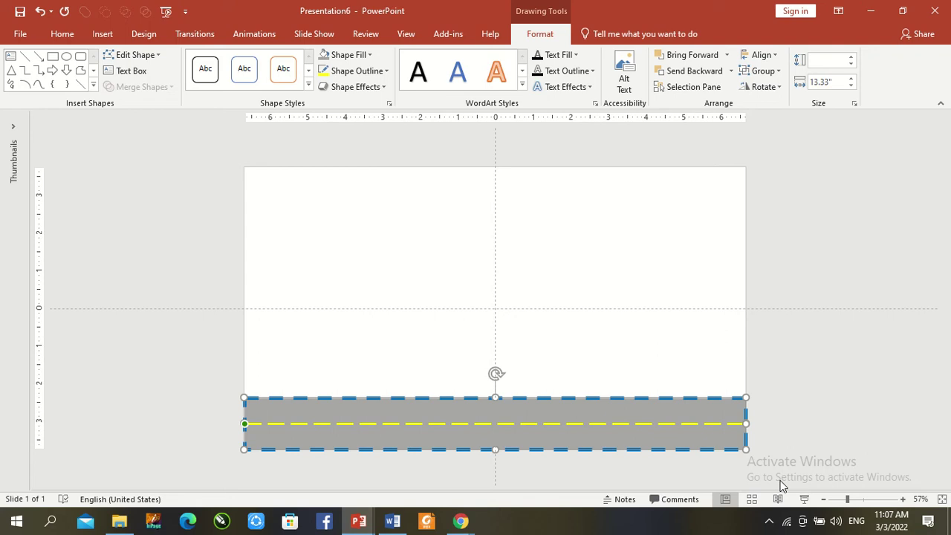
{"action": "key", "text": "ctrl+g"}
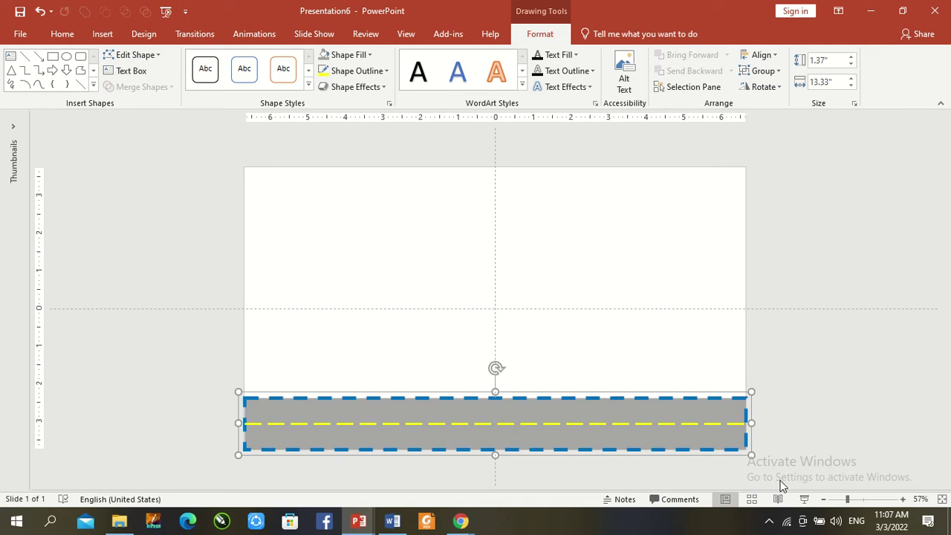
{"action": "left_click", "coordinate": [368, 88]}
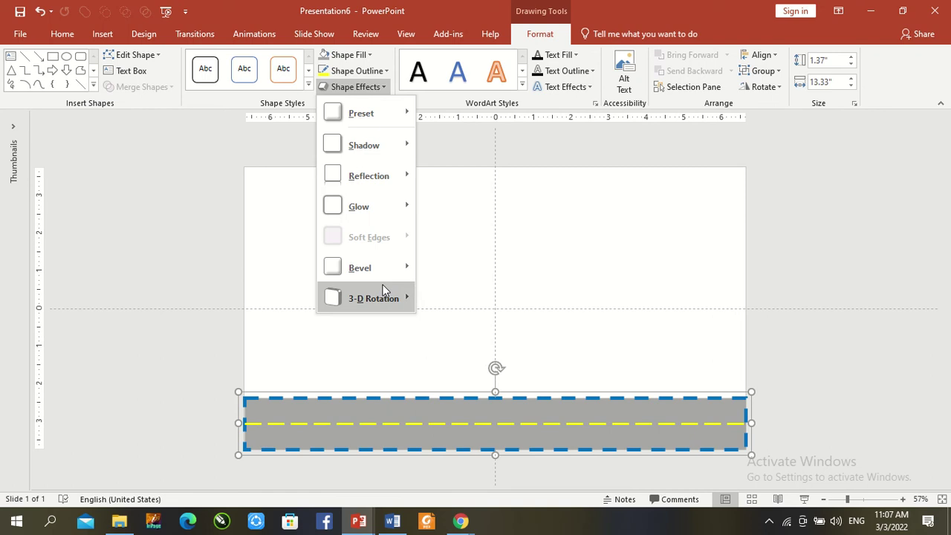
{"action": "mouse_move", "coordinate": [383, 290]}
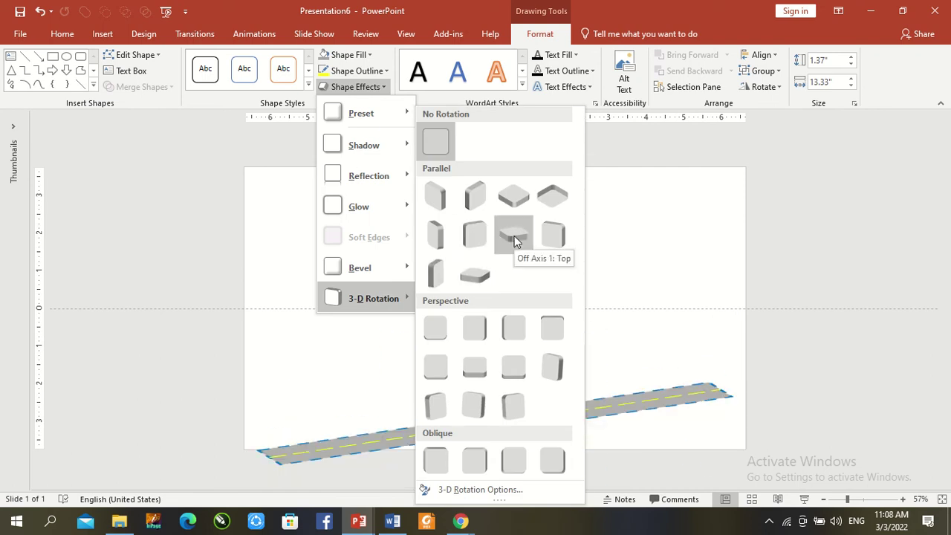
{"action": "left_click", "coordinate": [850, 434]}
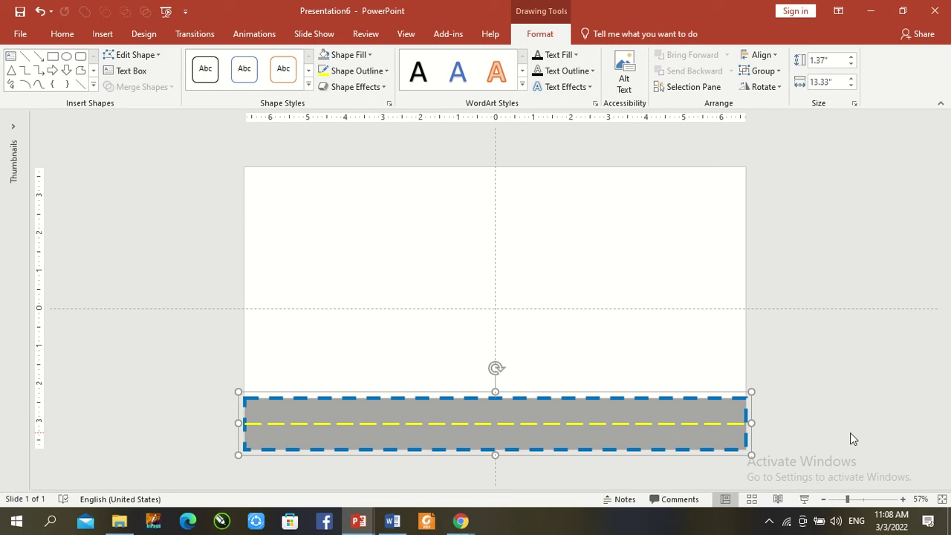
{"action": "key", "text": "ctrl+v"}
{"action": "left_click", "coordinate": [859, 393]}
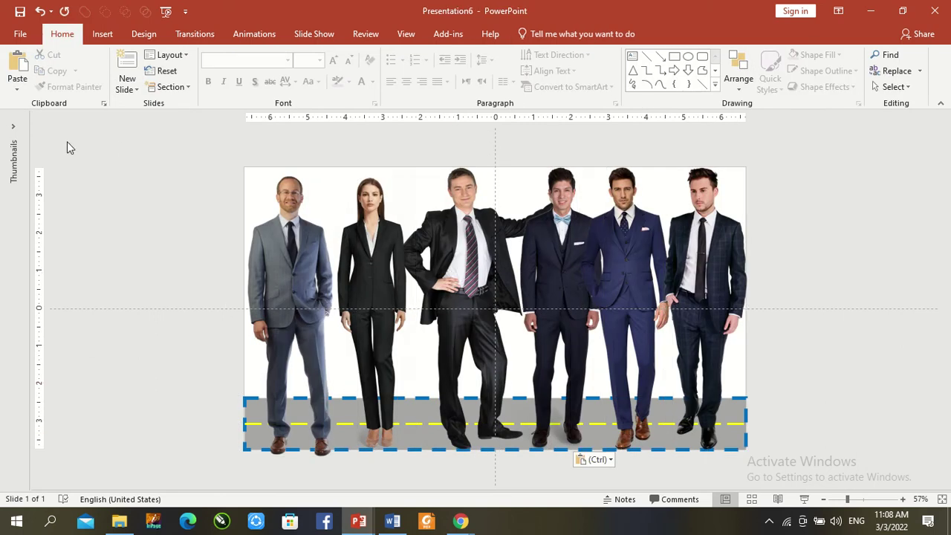
Reopen the thumbnails pane and duplicate slide 1 as slide 2.
{"action": "left_click_drag", "start_coordinate": [28, 133], "coordinate": [127, 144]}
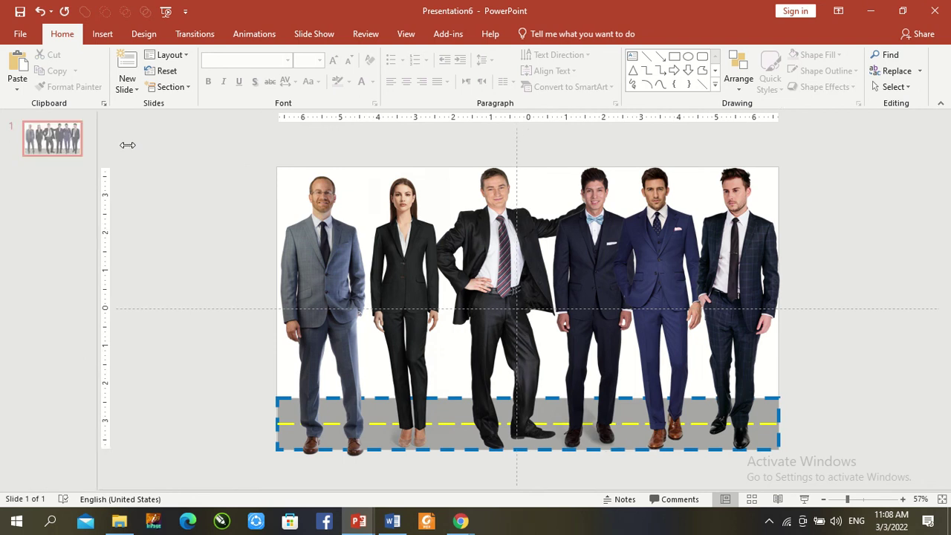
{"action": "key", "text": "ctrl"}
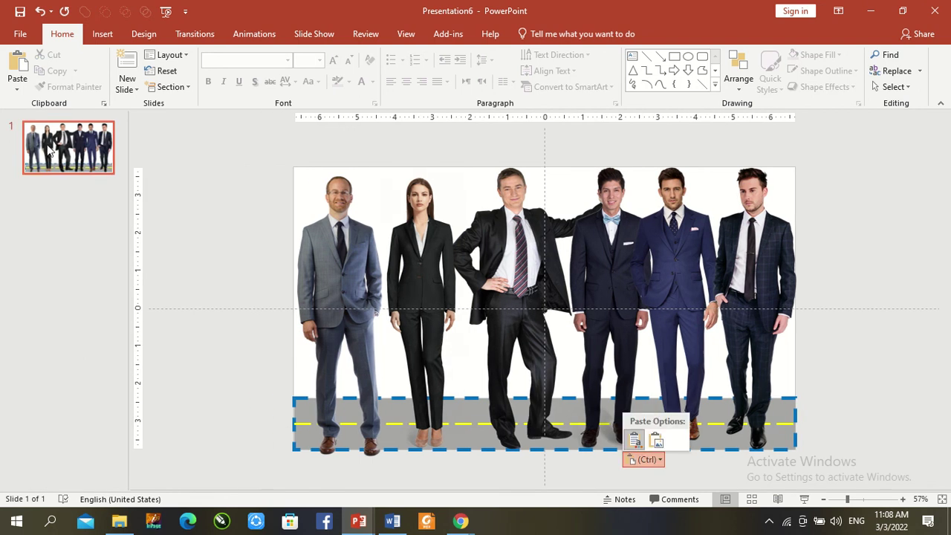
{"action": "right_click", "coordinate": [49, 148]}
{"action": "left_click", "coordinate": [65, 242]}
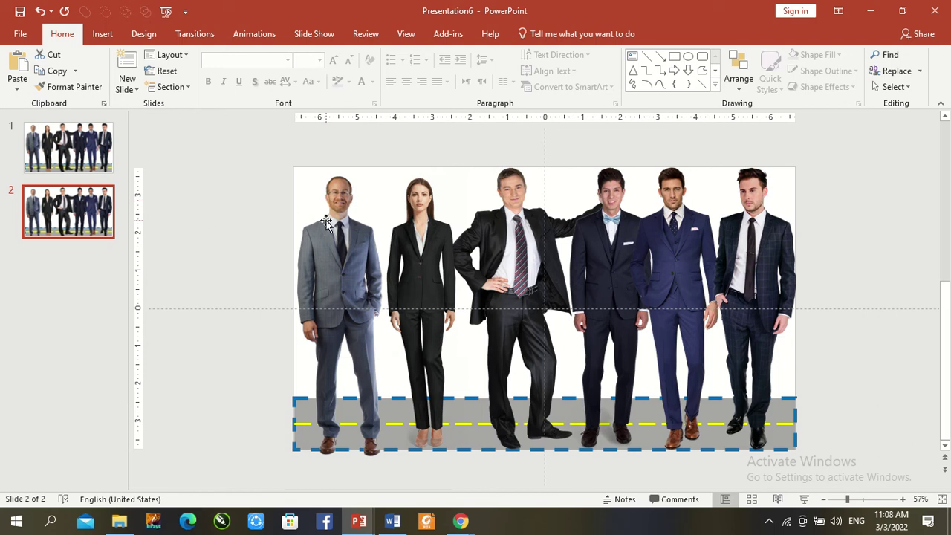
Test-delete objects on slide 2, then undo with Ctrl+Z to restore them.
{"action": "mouse_move", "coordinate": [259, 141]}
{"action": "left_mouse_down"}
{"action": "mouse_move", "coordinate": [707, 379]}
{"action": "mouse_move", "coordinate": [815, 456]}
{"action": "left_mouse_up"}
{"action": "key", "text": "Delete"}
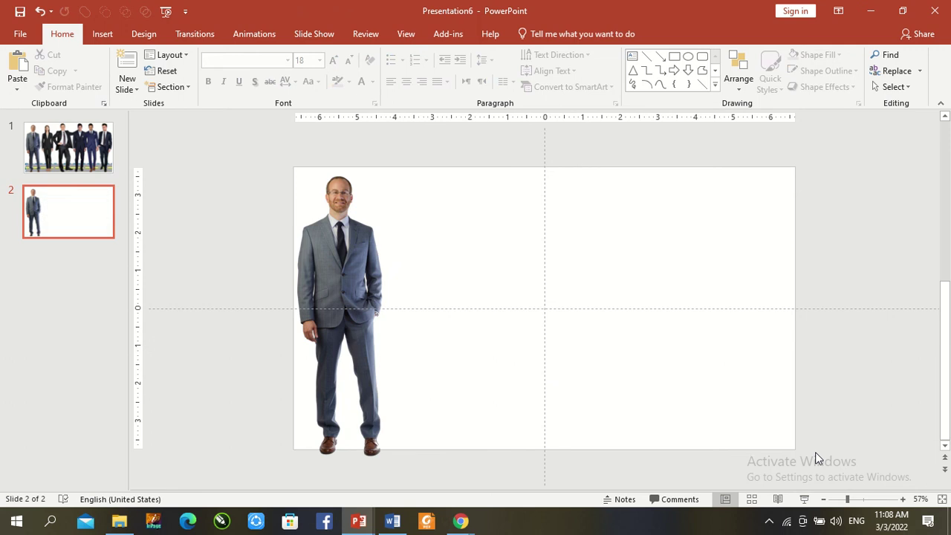
{"action": "left_click", "coordinate": [327, 259]}
{"action": "key", "text": "Delete"}
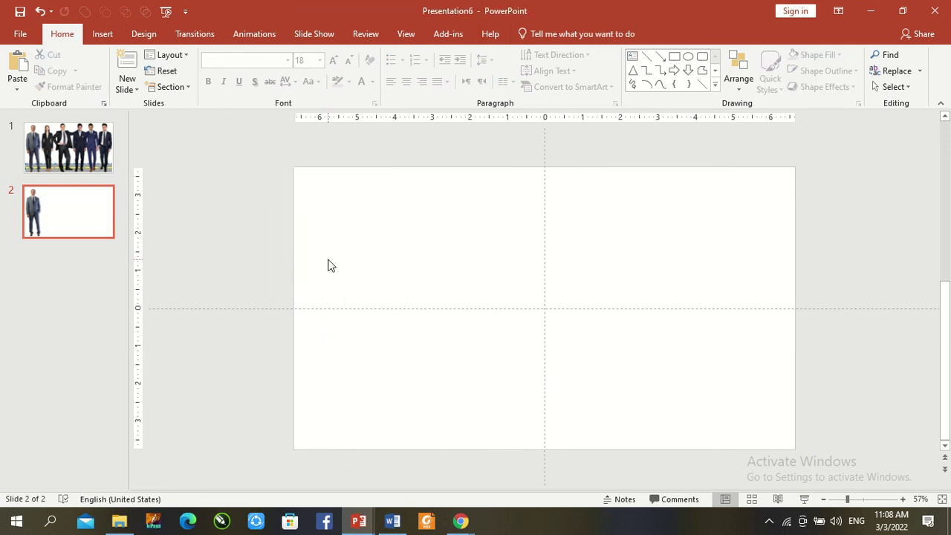
{"action": "key", "text": "ctrl+z"}
{"action": "key", "text": "ctrl+z"}
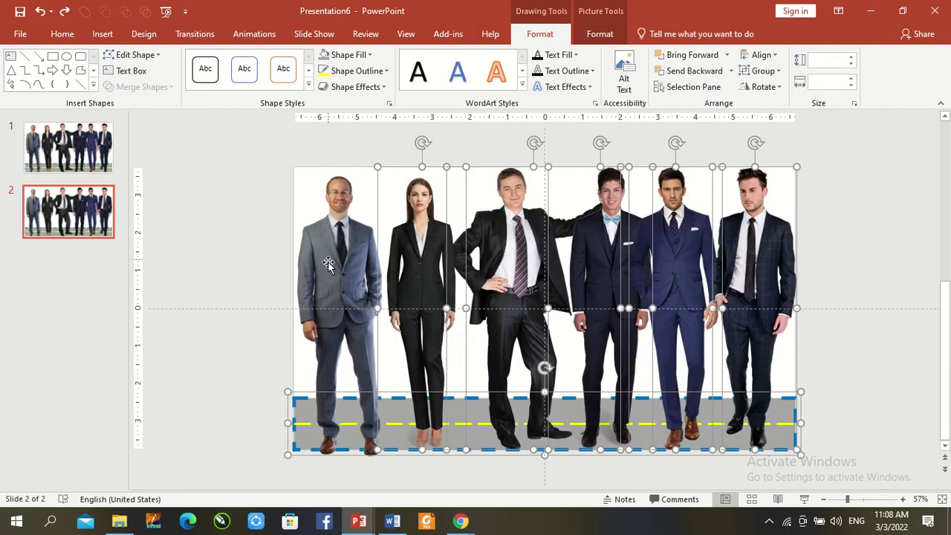
Try selecting the people pictures on slide 2 by clicking and marquee dragging.
{"action": "left_click", "coordinate": [297, 407], "text": "shift"}
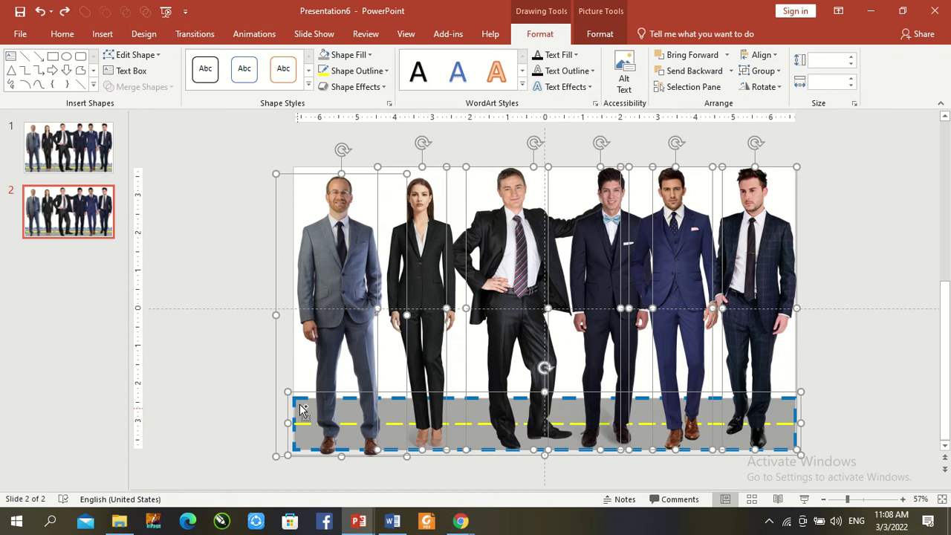
{"action": "left_click", "coordinate": [302, 411], "text": "shift"}
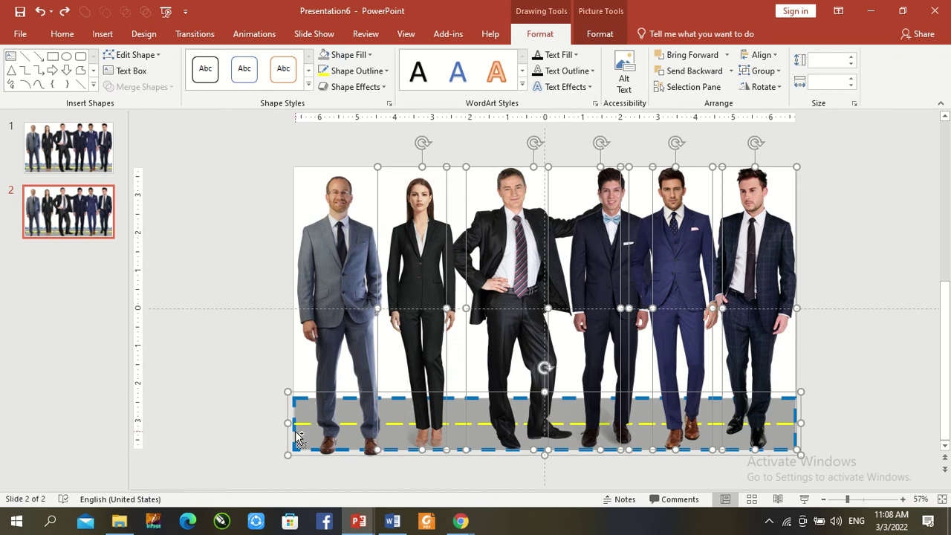
{"action": "left_click", "coordinate": [297, 446], "text": "shift"}
{"action": "left_click", "coordinate": [296, 446], "text": "shift"}
{"action": "left_click", "coordinate": [323, 474]}
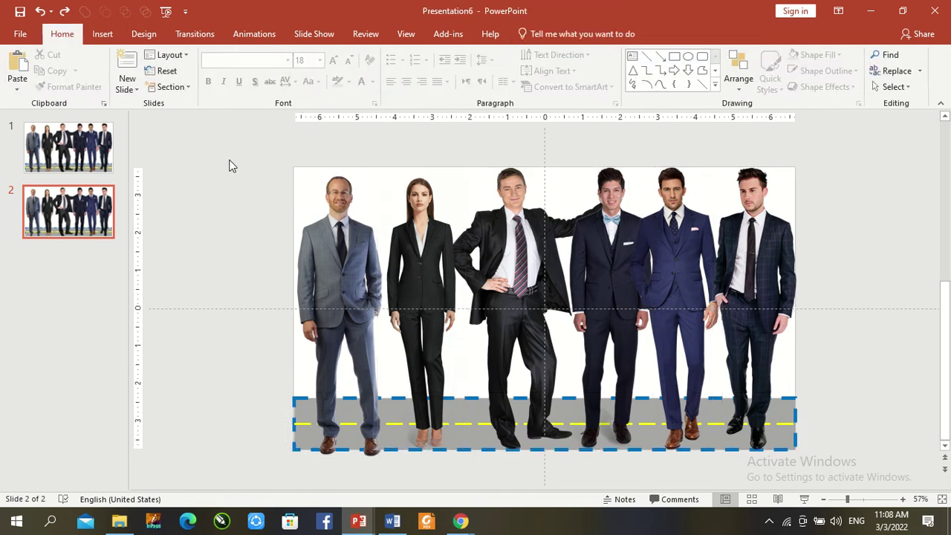
{"action": "left_click_drag", "start_coordinate": [229, 165], "coordinate": [817, 375]}
{"action": "mouse_move", "coordinate": [854, 150]}
{"action": "left_mouse_down"}
{"action": "mouse_move", "coordinate": [420, 375]}
{"action": "mouse_move", "coordinate": [199, 363]}
{"action": "left_mouse_up"}
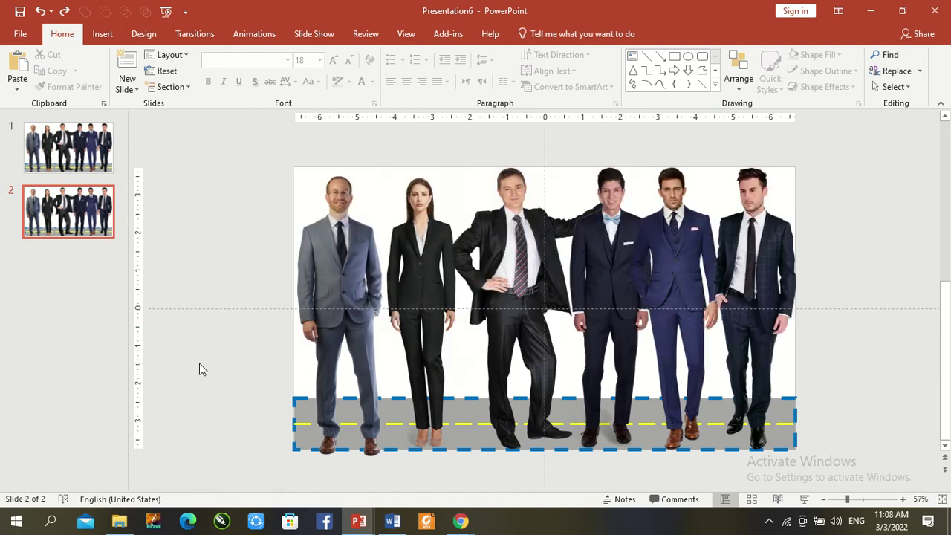
Delete the rightmost man, the bow-tie man and the man in the blue suit.
{"action": "left_click", "coordinate": [777, 325]}
{"action": "key", "text": "Delete"}
{"action": "left_click", "coordinate": [661, 275]}
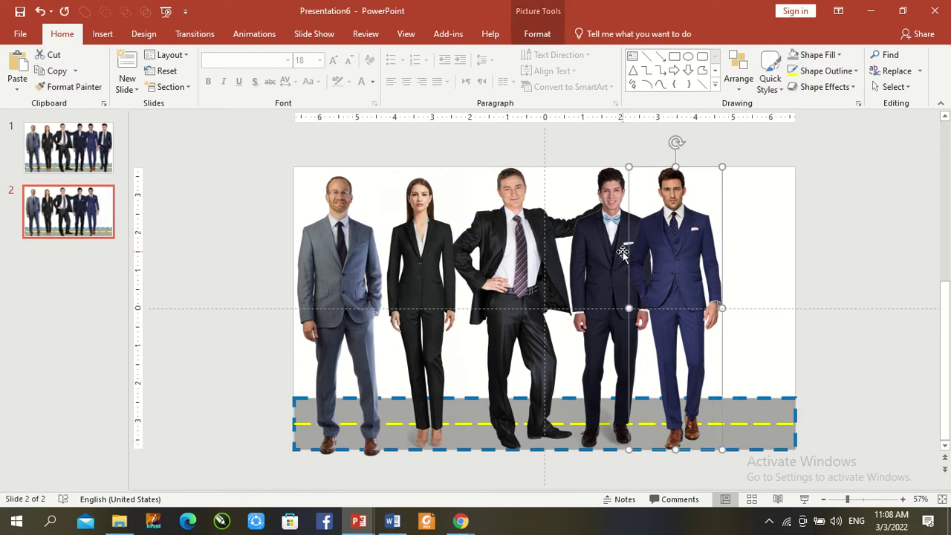
{"action": "left_click", "coordinate": [623, 254]}
{"action": "key", "text": "Delete"}
{"action": "left_click", "coordinate": [659, 248]}
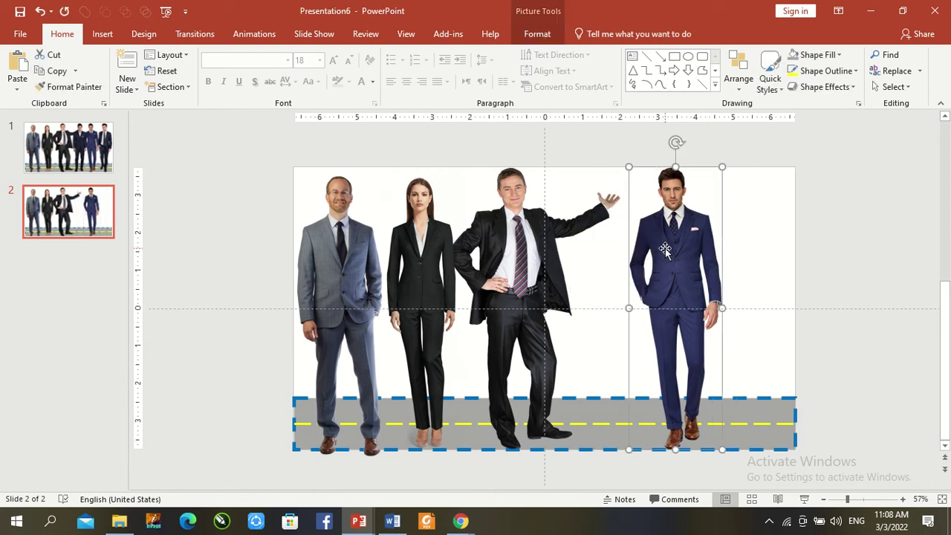
{"action": "key", "text": "Delete"}
Delete the third man, the woman and the first man, leaving only the road.
{"action": "left_click", "coordinate": [507, 246]}
{"action": "key", "text": "Delete"}
{"action": "left_click", "coordinate": [439, 236]}
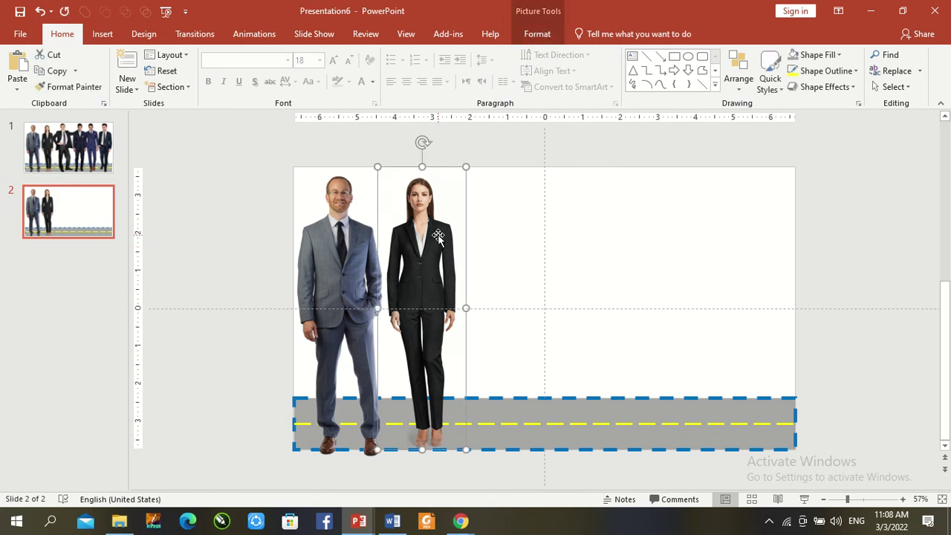
{"action": "key", "text": "Delete"}
{"action": "left_click", "coordinate": [334, 235]}
{"action": "key", "text": "Delete"}
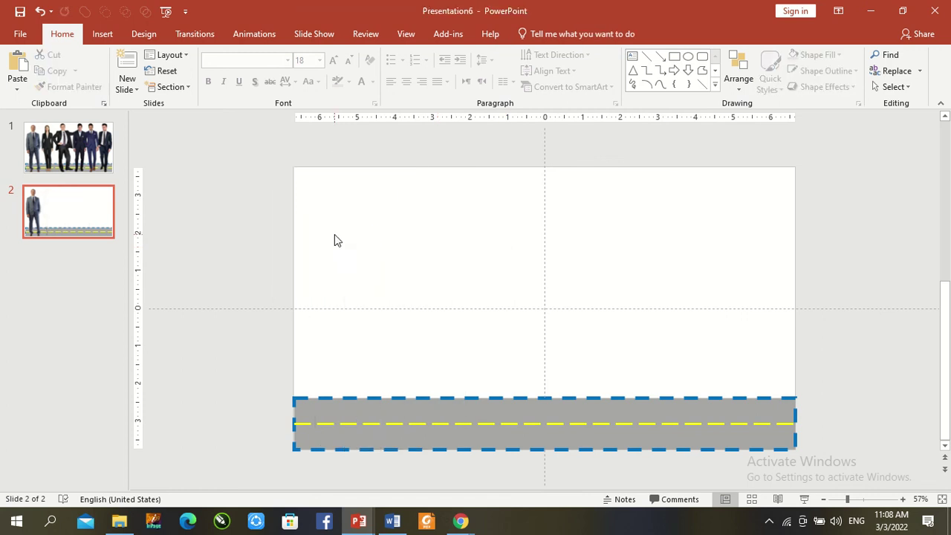
Apply the Parallel Off Axis 1: Top 3-D rotation to the grey road shape.
{"action": "left_click", "coordinate": [547, 422]}
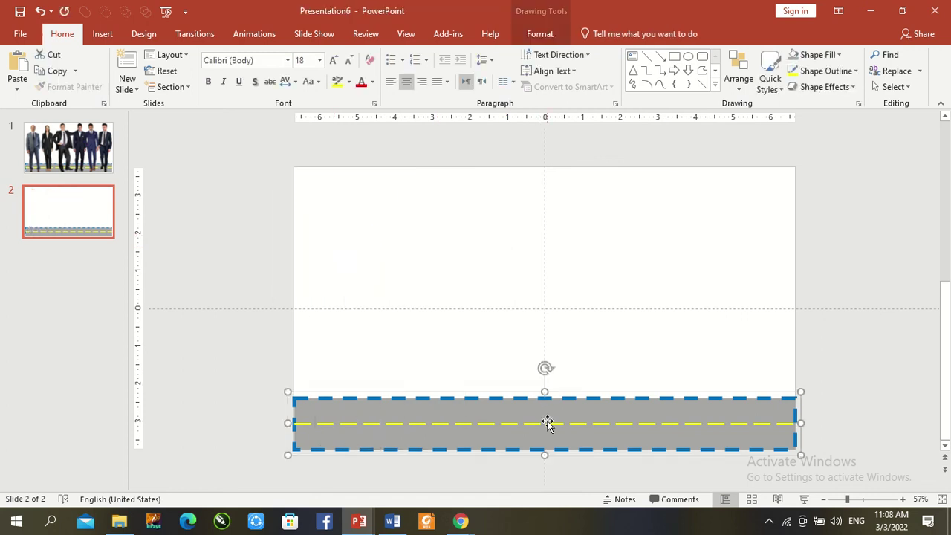
{"action": "left_click", "coordinate": [539, 37]}
{"action": "left_click", "coordinate": [377, 85]}
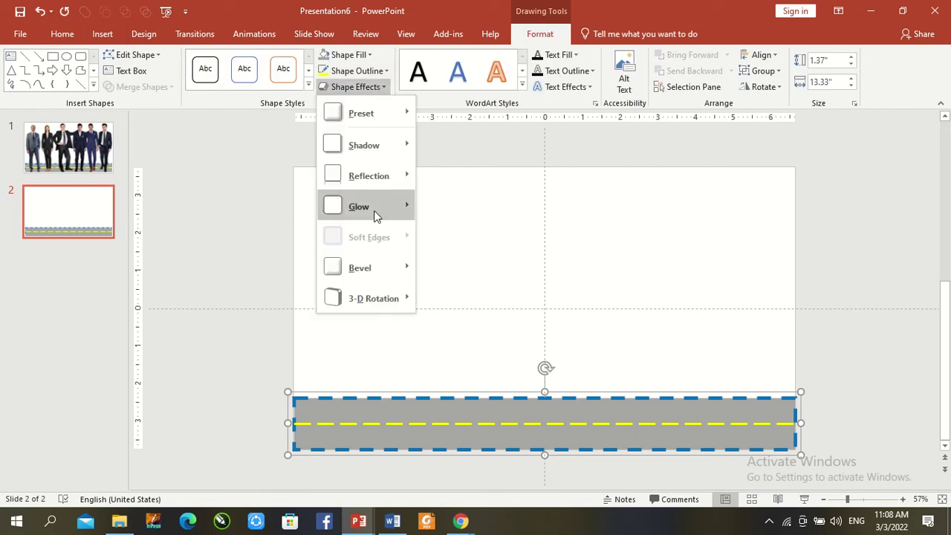
{"action": "mouse_move", "coordinate": [364, 299]}
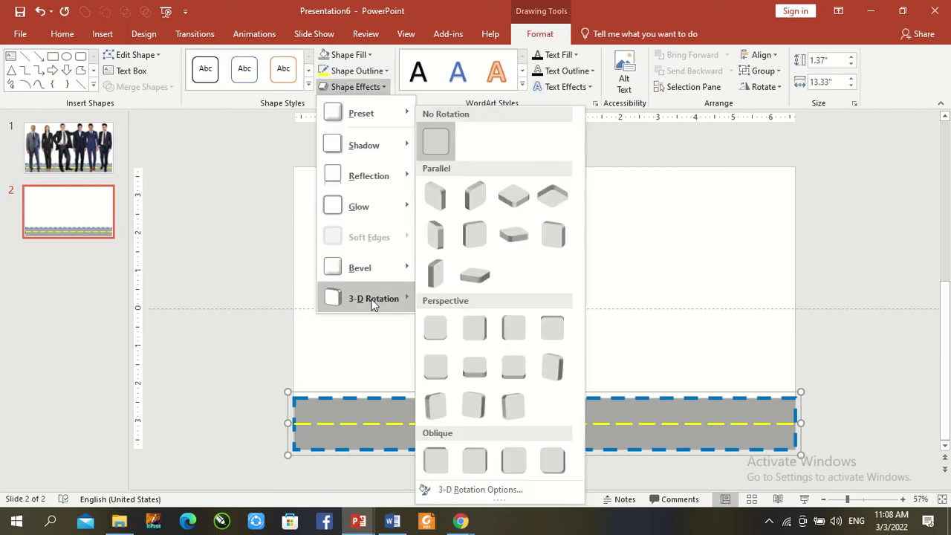
{"action": "left_click", "coordinate": [520, 240]}
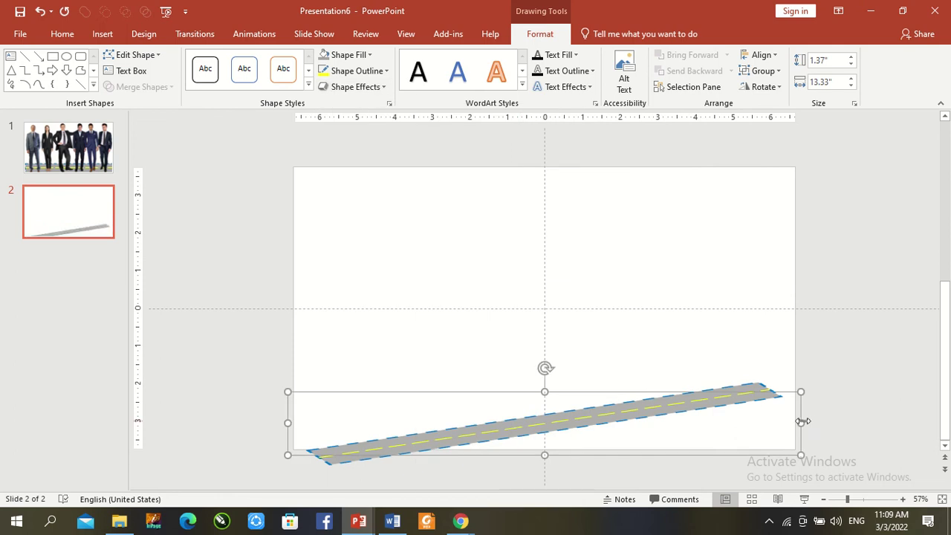
Stretch the tilted road past both slide edges and nudge it into position.
{"action": "left_click_drag", "start_coordinate": [801, 422], "coordinate": [835, 404]}
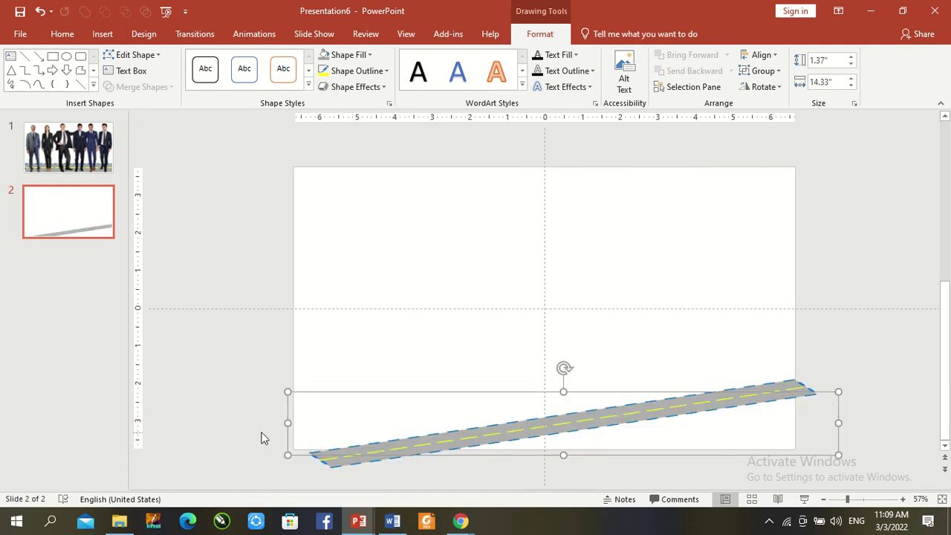
{"action": "left_click_drag", "start_coordinate": [288, 420], "coordinate": [255, 420]}
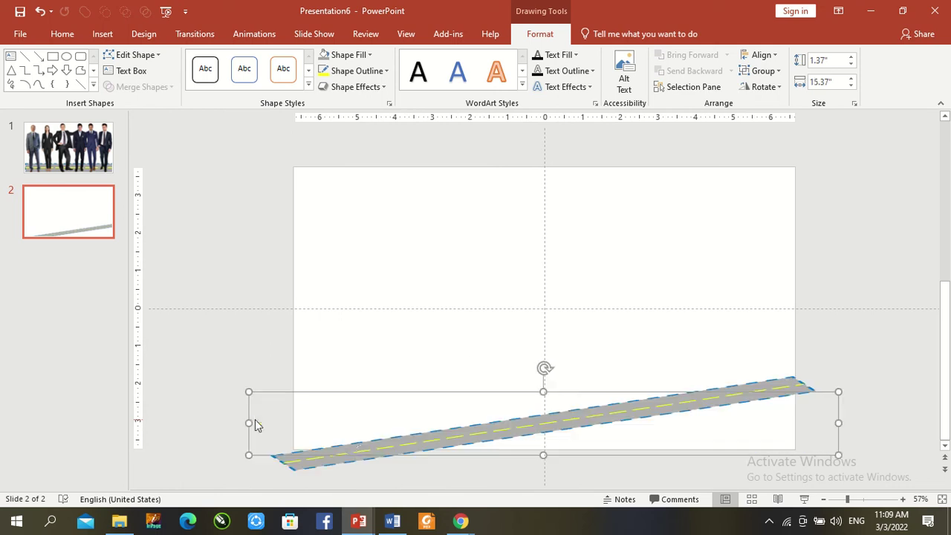
{"action": "left_click_drag", "start_coordinate": [384, 448], "coordinate": [382, 424]}
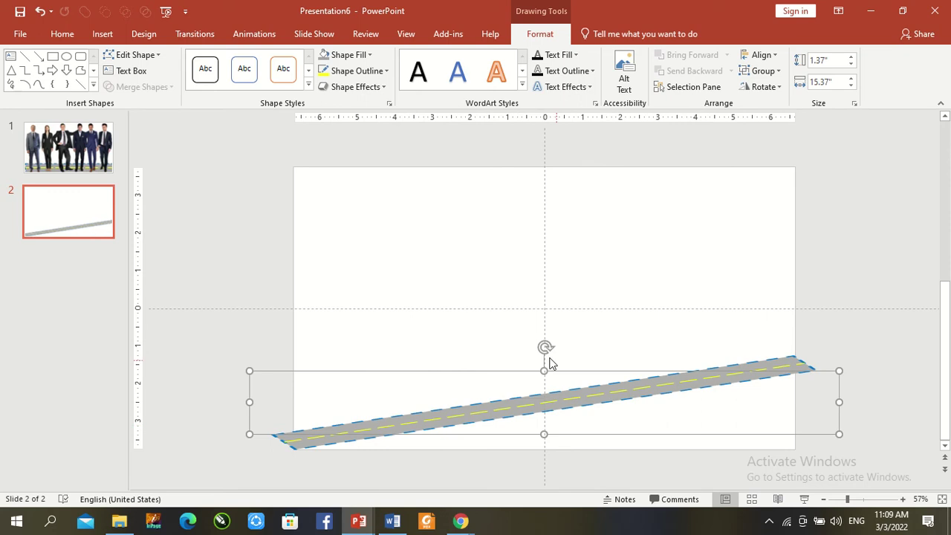
{"action": "left_click_drag", "start_coordinate": [545, 347], "coordinate": [547, 347]}
{"action": "key", "text": "Left"}
{"action": "key", "text": "Left"}
{"action": "key", "text": "Up"}
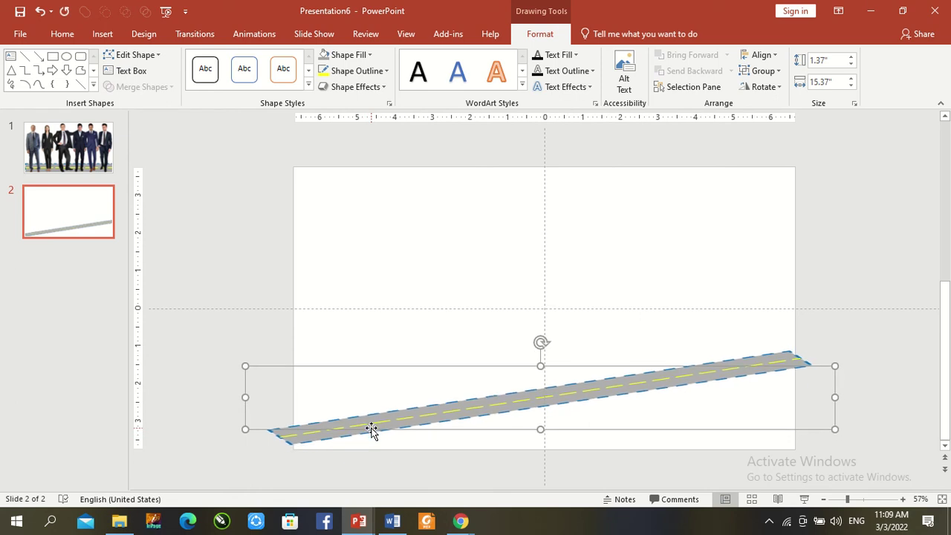
{"action": "key", "text": "Right"}
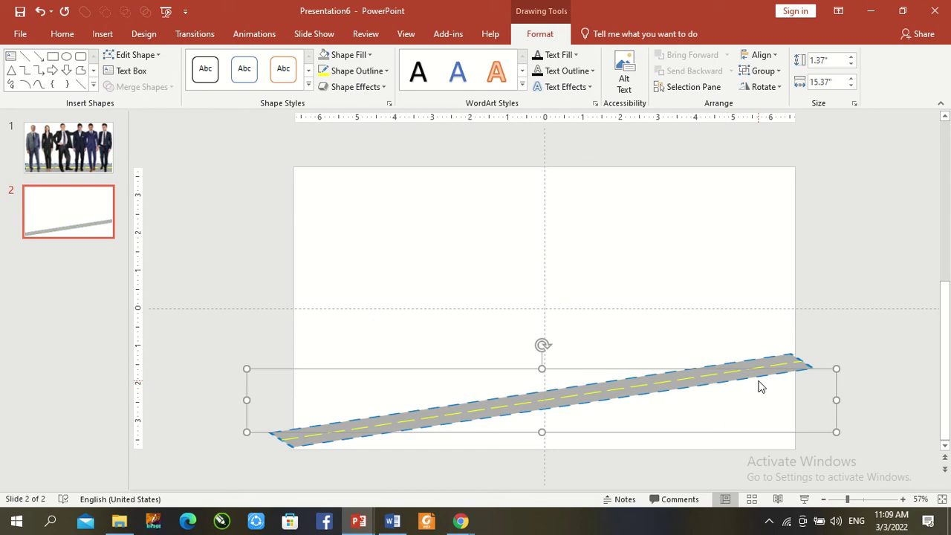
{"action": "left_click_drag", "start_coordinate": [837, 399], "coordinate": [846, 400]}
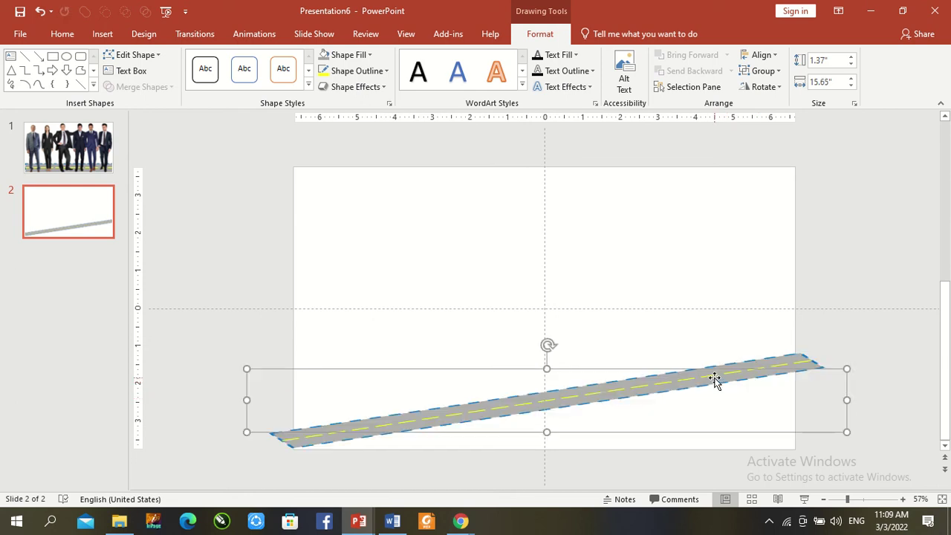
{"action": "mouse_move", "coordinate": [714, 380]}
{"action": "left_mouse_down"}
{"action": "mouse_move", "coordinate": [699, 380]}
{"action": "mouse_move", "coordinate": [727, 385]}
{"action": "left_mouse_up"}
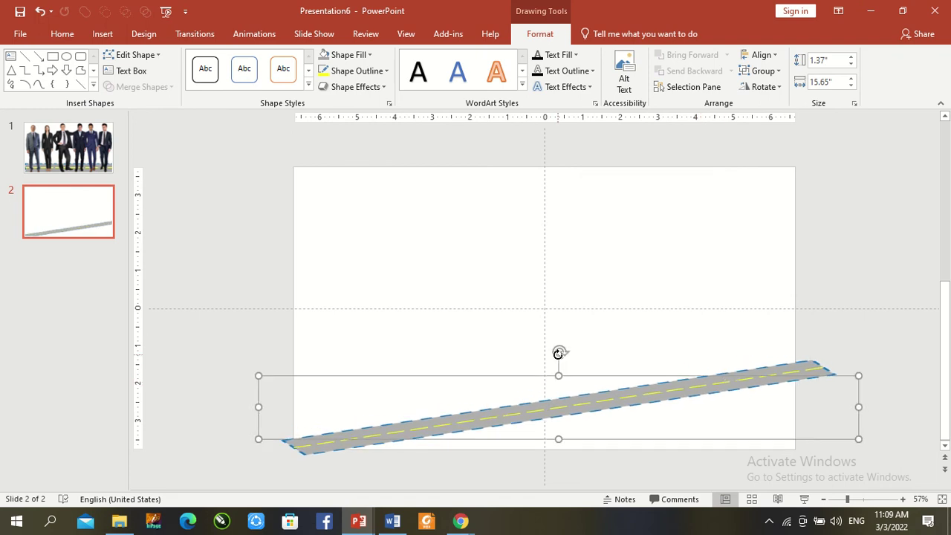
Rotate the road to a flatter tilt, lower it and narrow it to 15.24" wide.
{"action": "left_click_drag", "start_coordinate": [558, 352], "coordinate": [565, 354]}
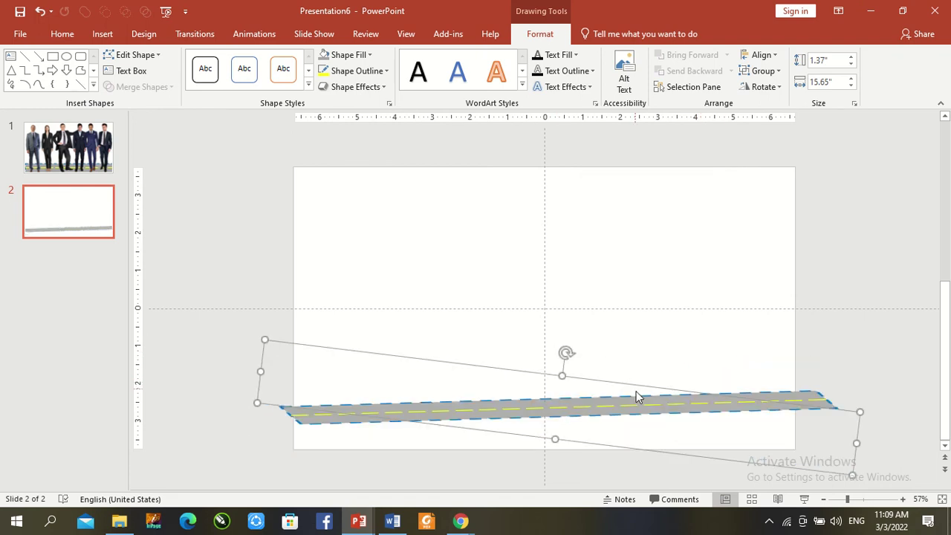
{"action": "left_click_drag", "start_coordinate": [635, 403], "coordinate": [629, 430]}
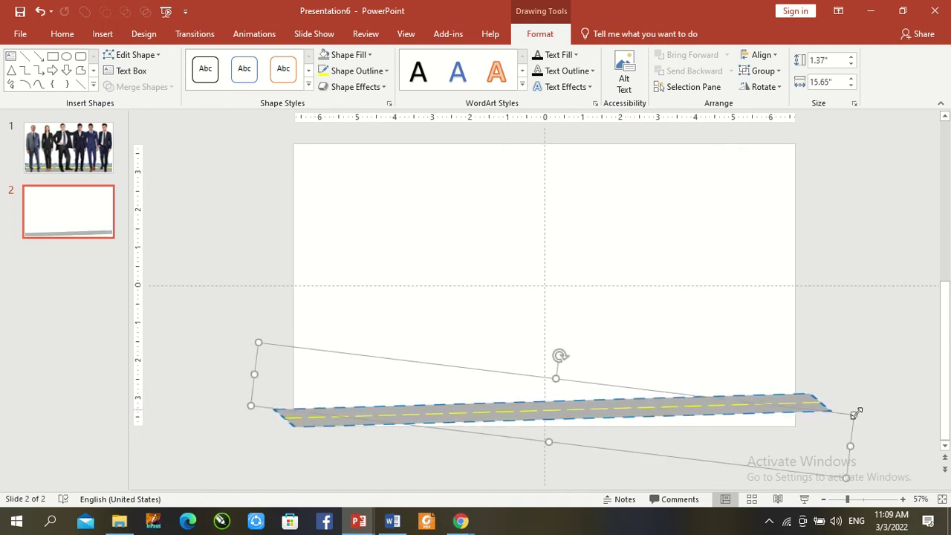
{"action": "left_click_drag", "start_coordinate": [850, 448], "coordinate": [840, 449]}
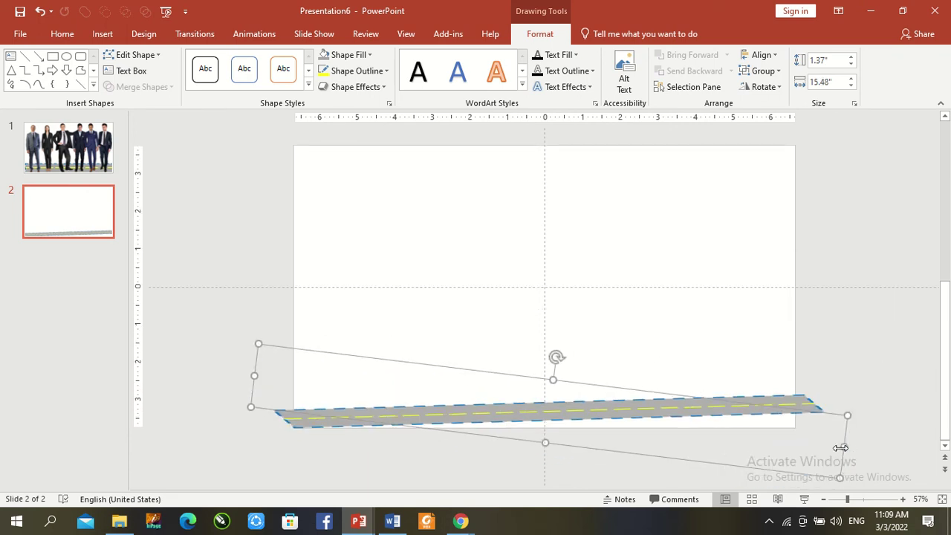
{"action": "left_click_drag", "start_coordinate": [840, 448], "coordinate": [835, 447]}
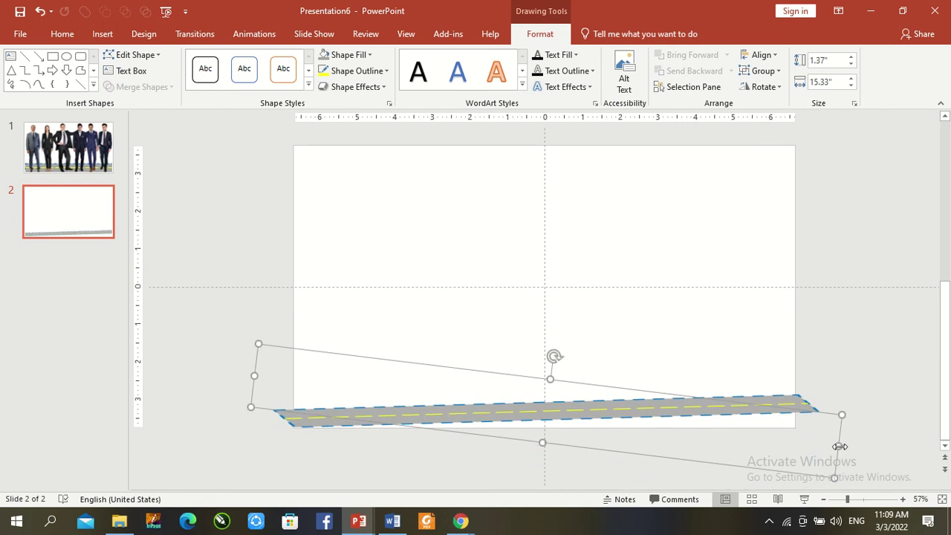
{"action": "left_click_drag", "start_coordinate": [839, 446], "coordinate": [837, 444]}
{"action": "left_click_drag", "start_coordinate": [837, 444], "coordinate": [832, 445]}
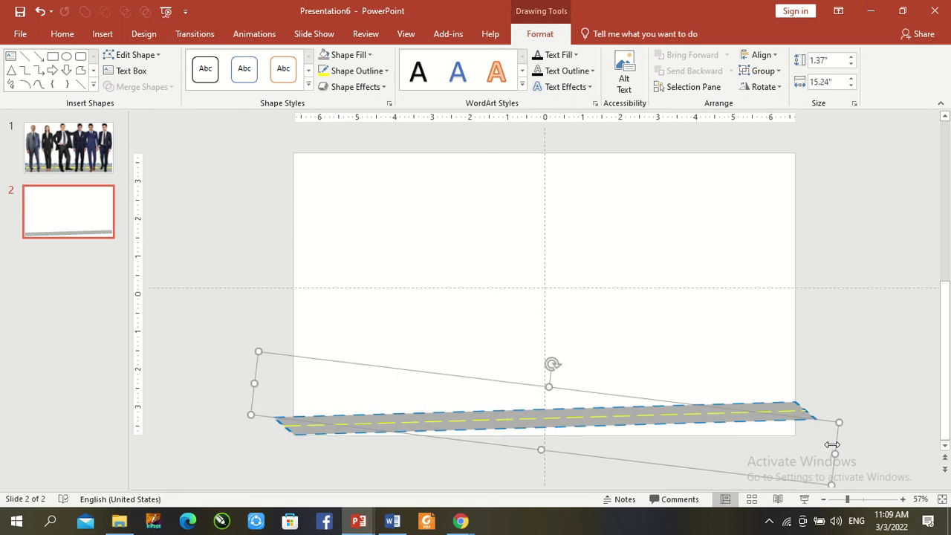
Browse Change Shape for the road twice, closing it without picking a new shape.
{"action": "left_click", "coordinate": [149, 56]}
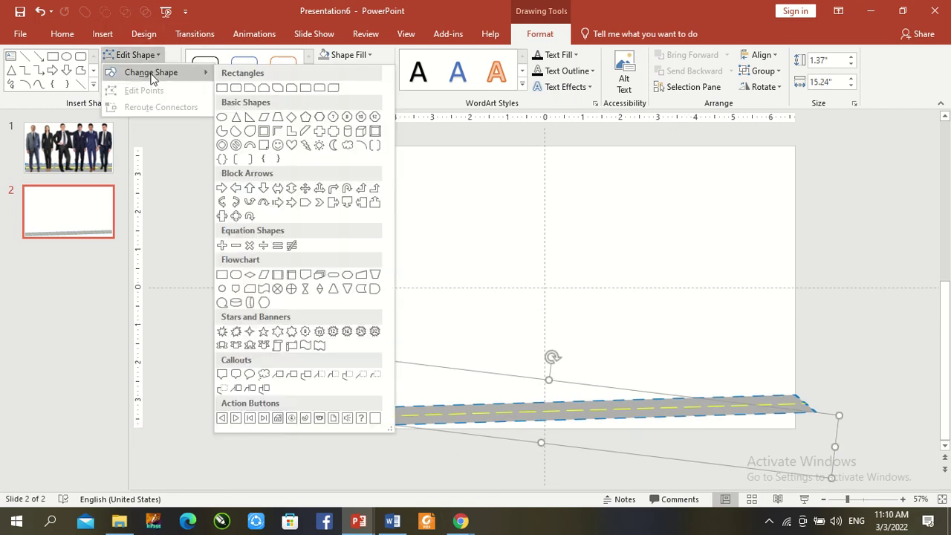
{"action": "left_click", "coordinate": [173, 223]}
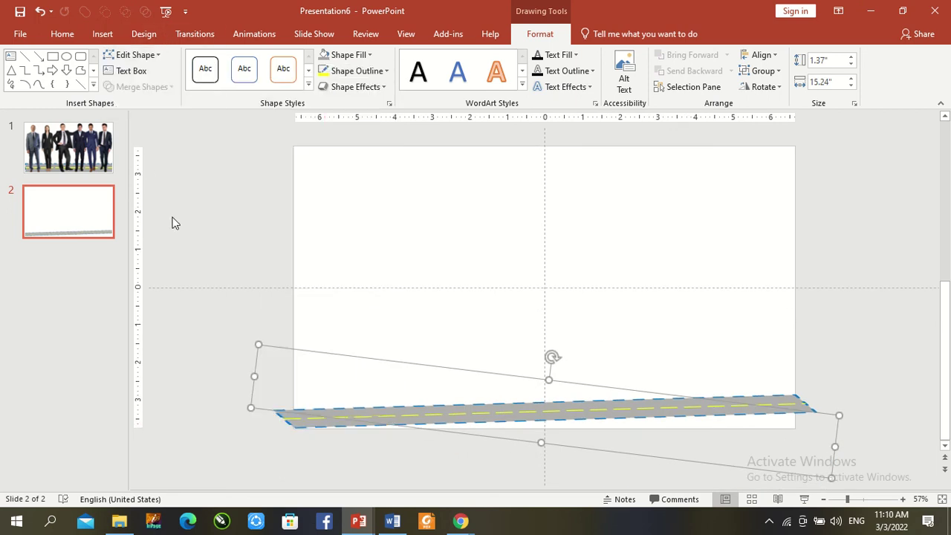
{"action": "left_click", "coordinate": [324, 425]}
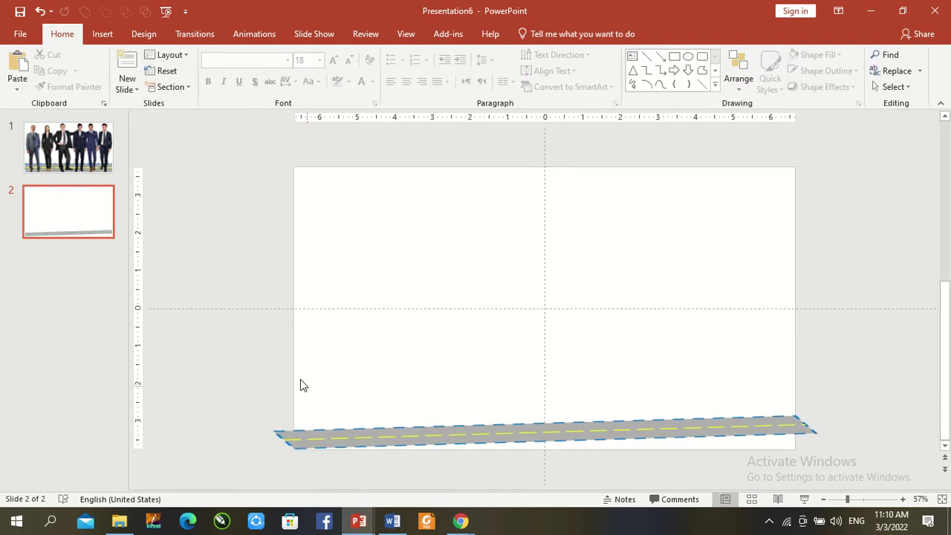
{"action": "left_click", "coordinate": [398, 430]}
{"action": "left_click", "coordinate": [153, 54]}
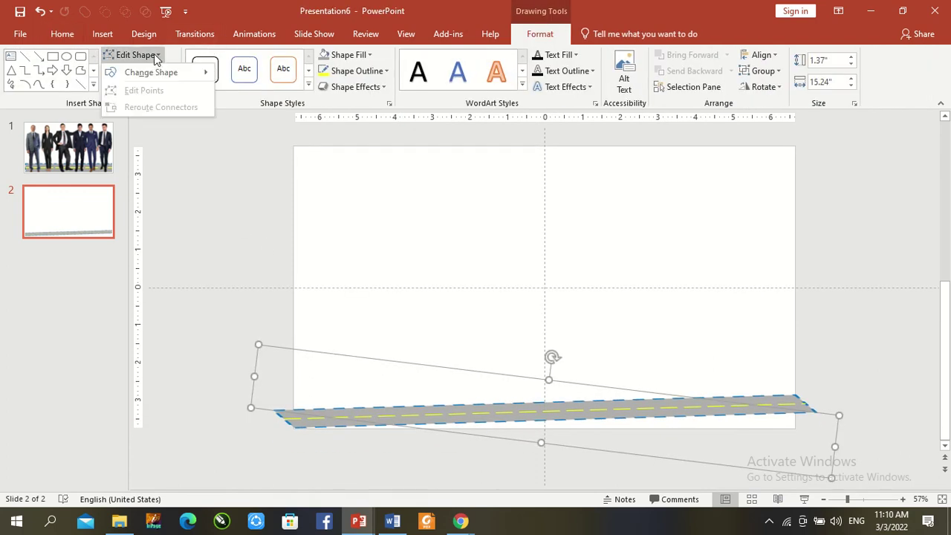
{"action": "mouse_move", "coordinate": [155, 75]}
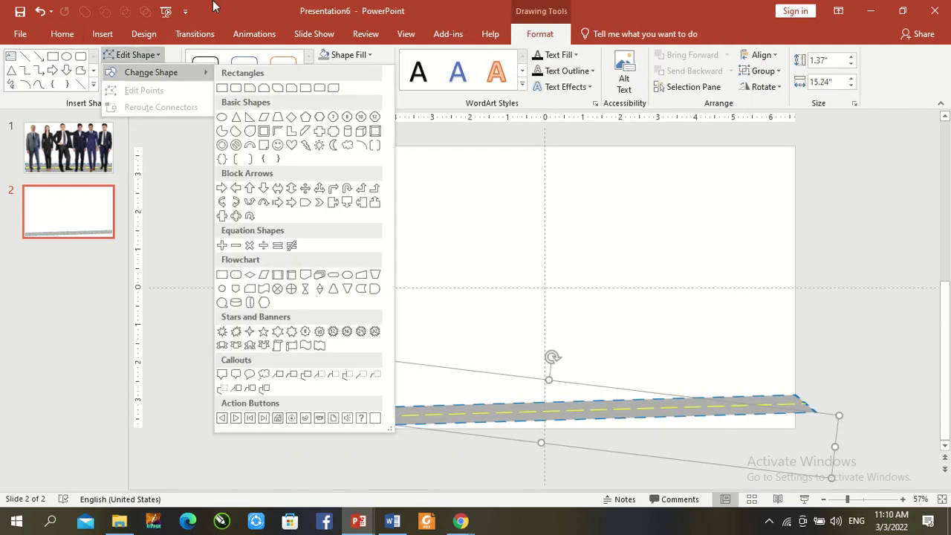
{"action": "left_click", "coordinate": [248, 234]}
{"action": "left_click", "coordinate": [248, 234]}
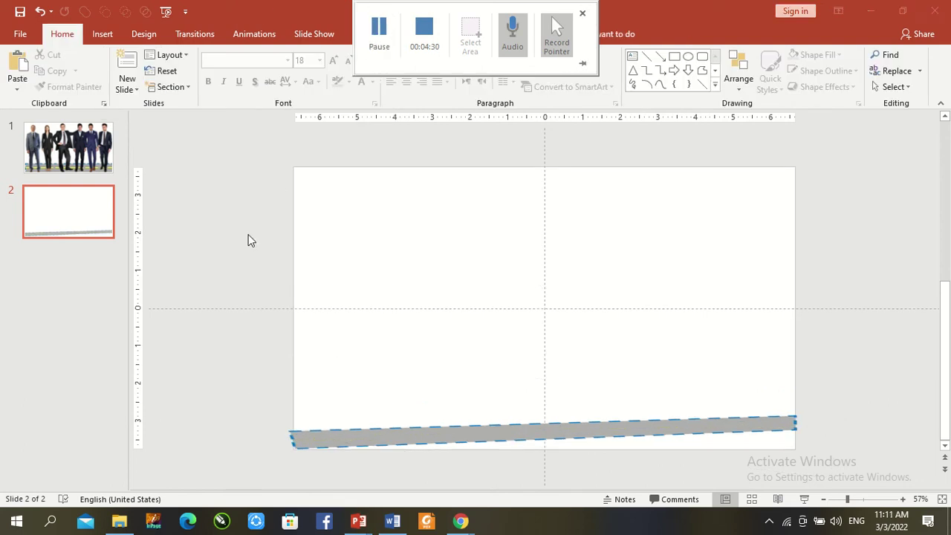
Draw a yellow straight line along the length of the tilted road.
{"action": "left_click", "coordinate": [102, 35]}
{"action": "left_click", "coordinate": [238, 80]}
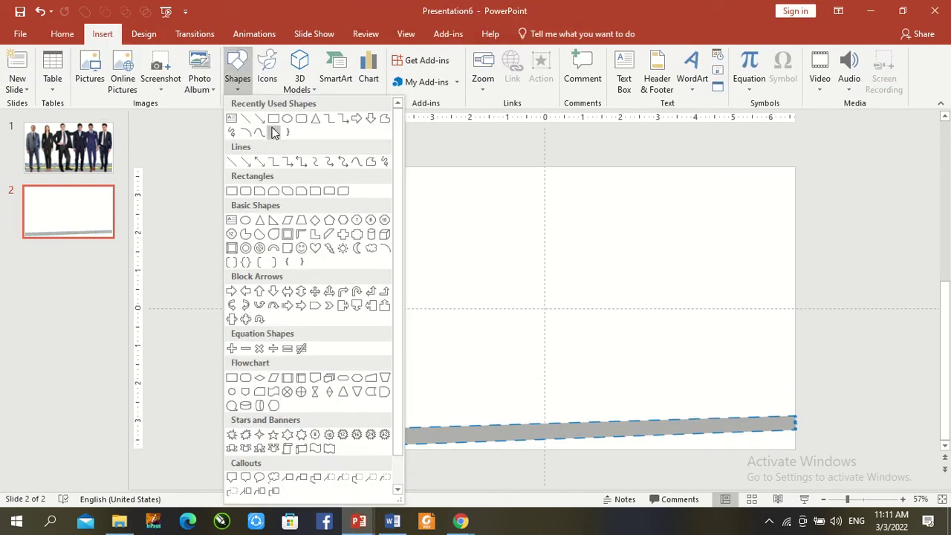
{"action": "left_click", "coordinate": [246, 118]}
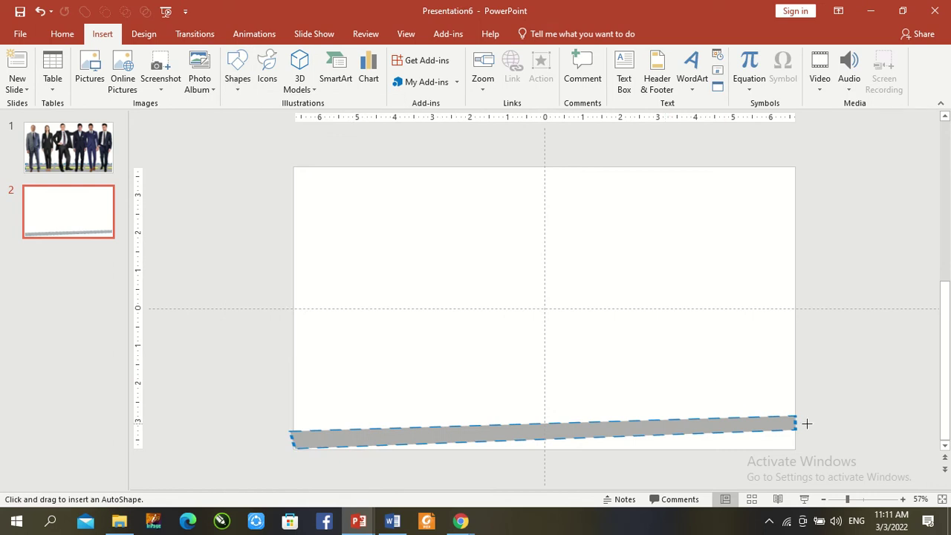
{"action": "mouse_move", "coordinate": [793, 422]}
{"action": "left_mouse_down"}
{"action": "mouse_move", "coordinate": [325, 456]}
{"action": "mouse_move", "coordinate": [291, 438]}
{"action": "left_mouse_up"}
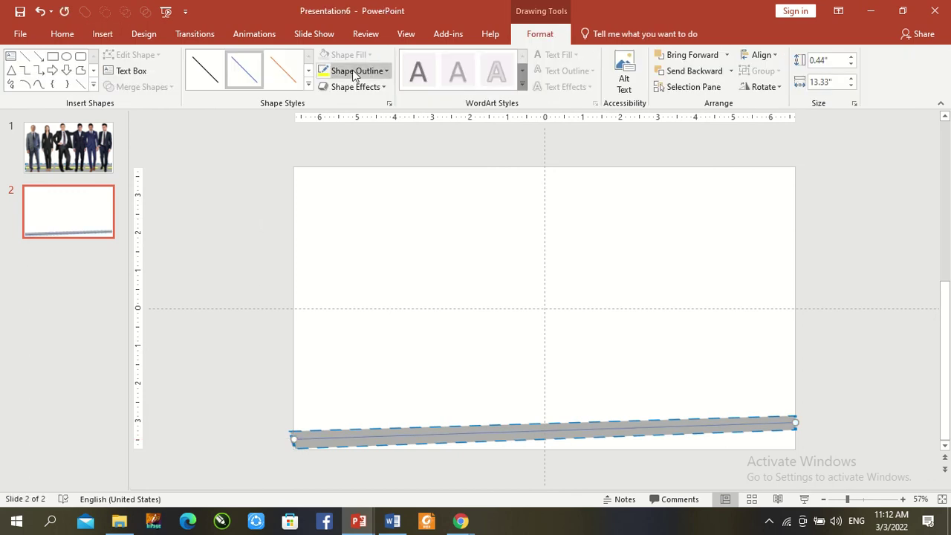
{"action": "left_click", "coordinate": [352, 70]}
{"action": "left_click", "coordinate": [360, 178]}
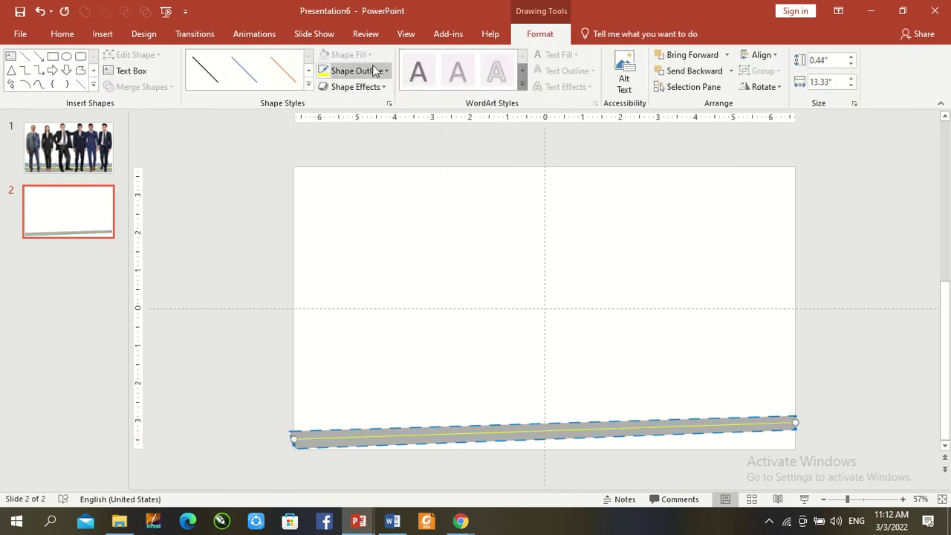
Make the yellow centre line 4½ pt thick with a dashed style.
{"action": "left_click", "coordinate": [376, 70]}
{"action": "mouse_move", "coordinate": [413, 246]}
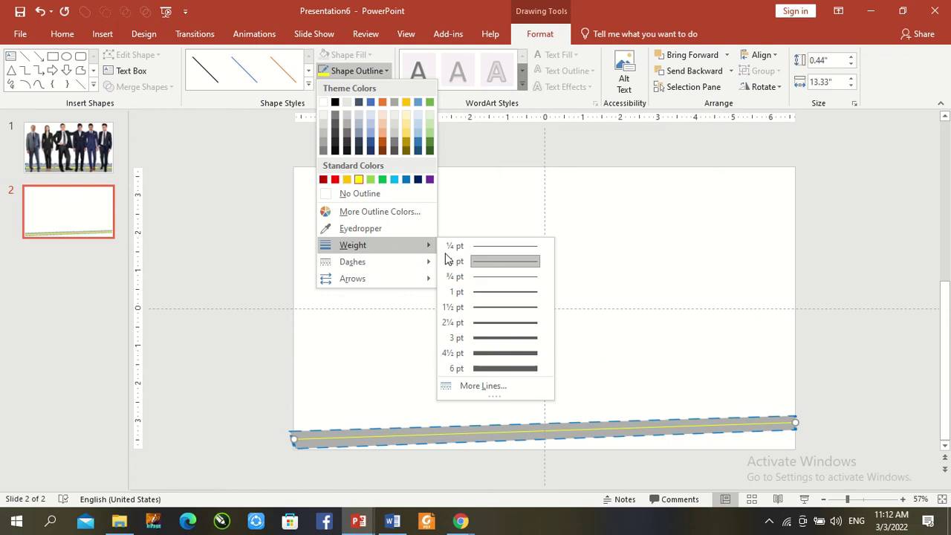
{"action": "left_click", "coordinate": [482, 357]}
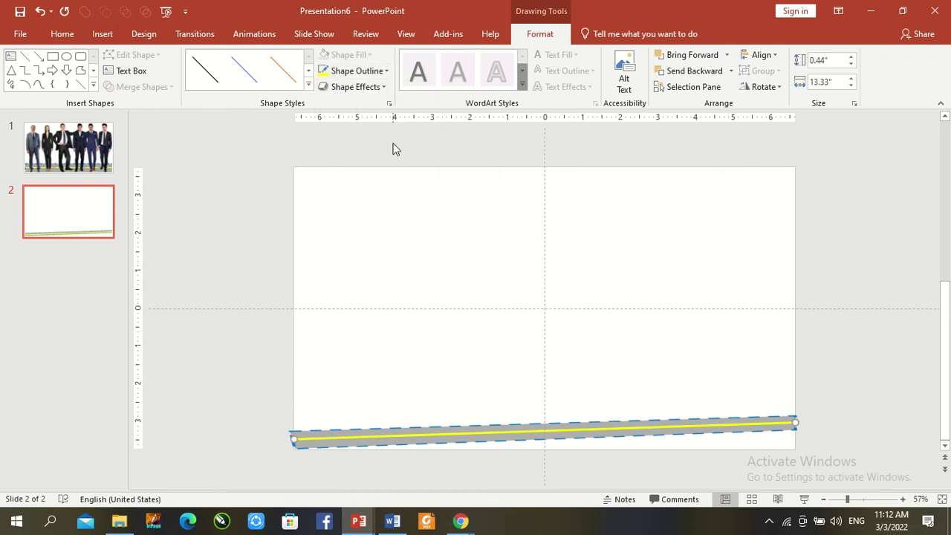
{"action": "left_click", "coordinate": [378, 73]}
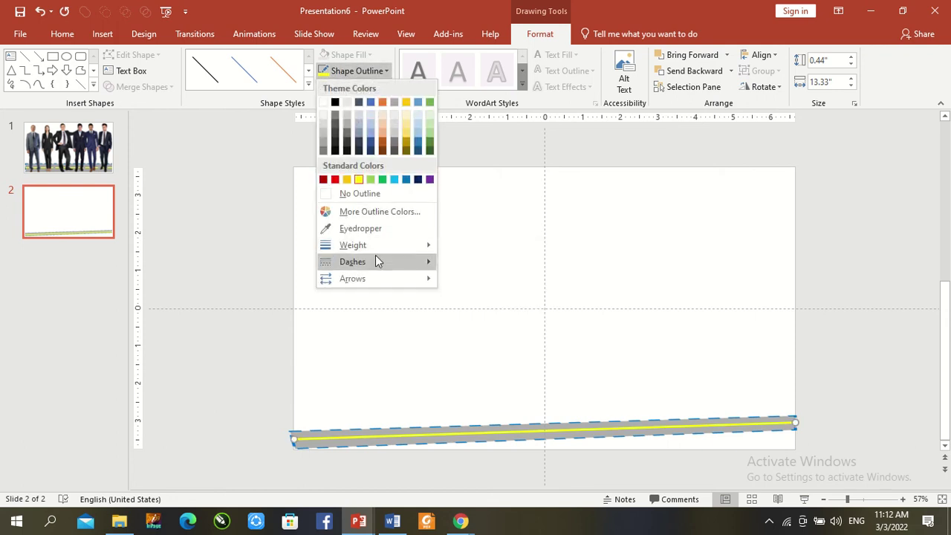
{"action": "mouse_move", "coordinate": [377, 260]}
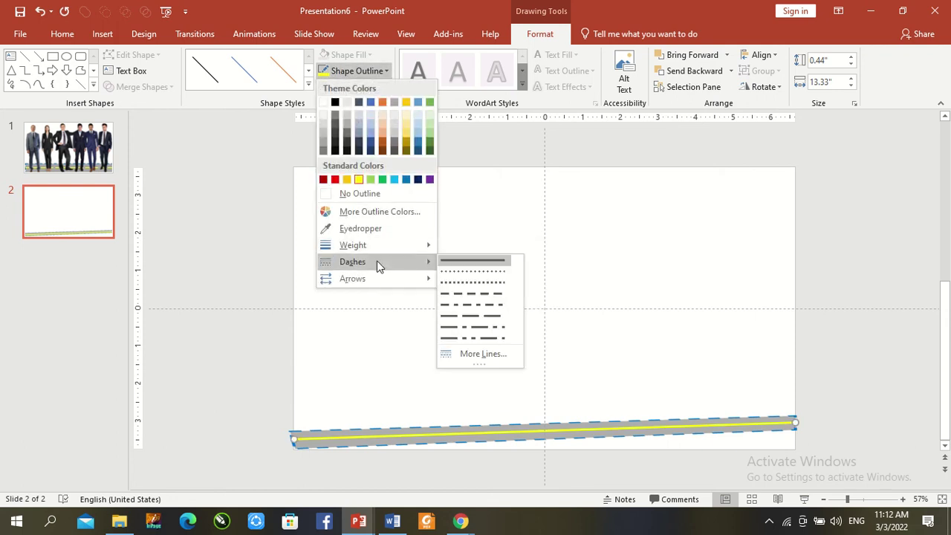
{"action": "left_click", "coordinate": [468, 293]}
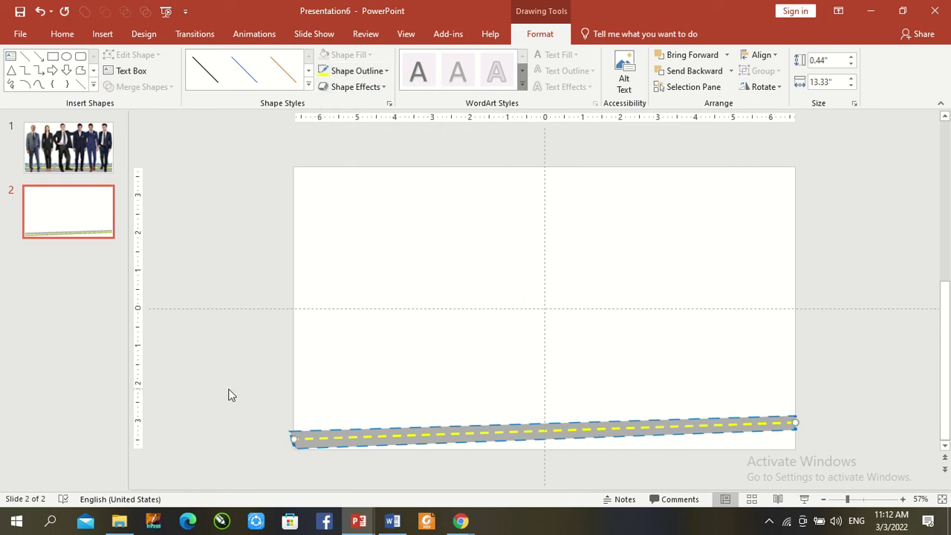
{"action": "left_click", "coordinate": [230, 393]}
{"action": "left_click_drag", "start_coordinate": [233, 372], "coordinate": [844, 459]}
{"action": "left_click", "coordinate": [233, 385]}
Copy all six suited people from slide 1 and paste them onto slide 2 above the road.
{"action": "key", "text": "ctrl+a"}
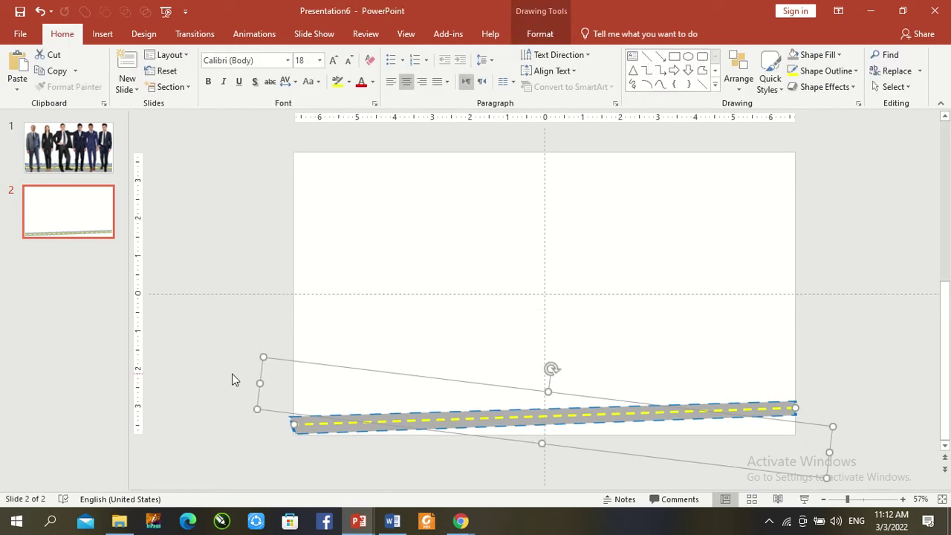
{"action": "left_click", "coordinate": [283, 352]}
{"action": "left_click", "coordinate": [109, 165]}
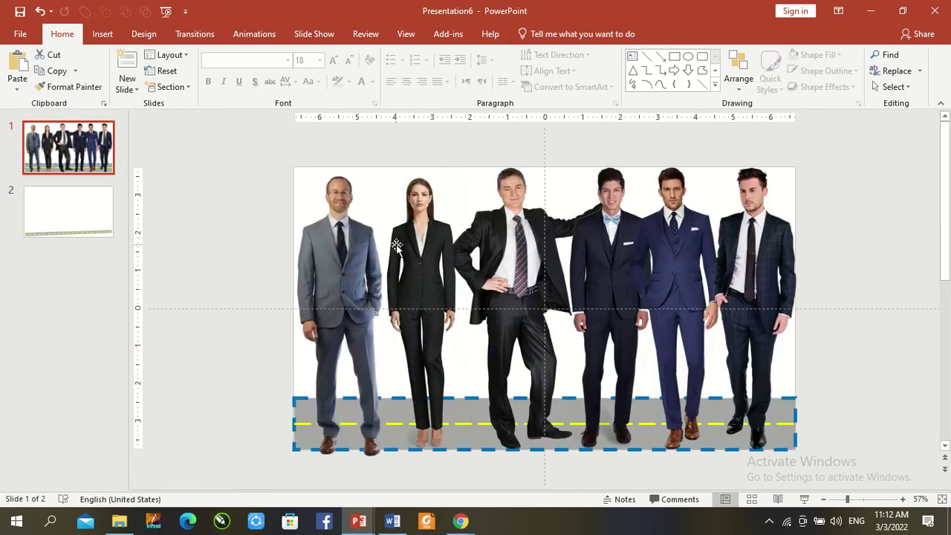
{"action": "left_click_drag", "start_coordinate": [252, 161], "coordinate": [829, 466]}
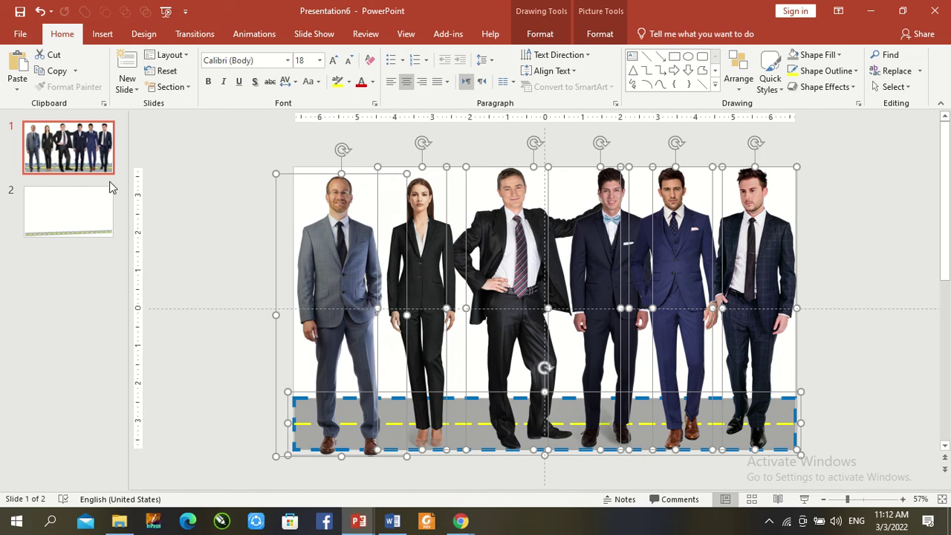
{"action": "left_click", "coordinate": [91, 201]}
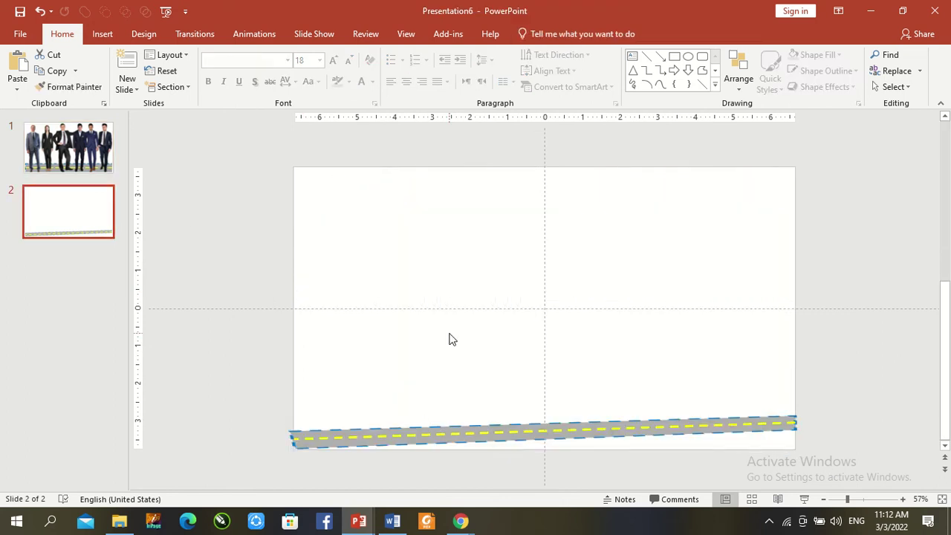
{"action": "key", "text": "ctrl+v"}
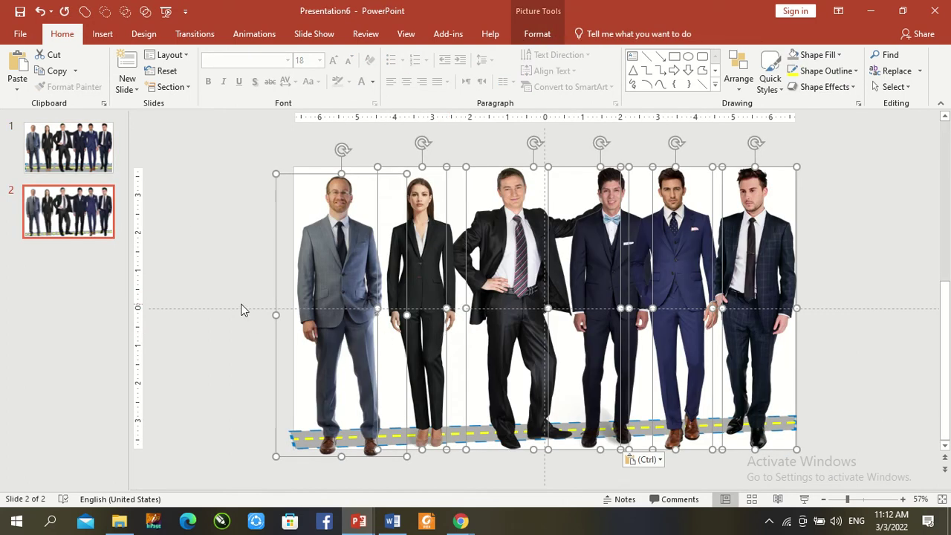
{"action": "left_click", "coordinate": [529, 34]}
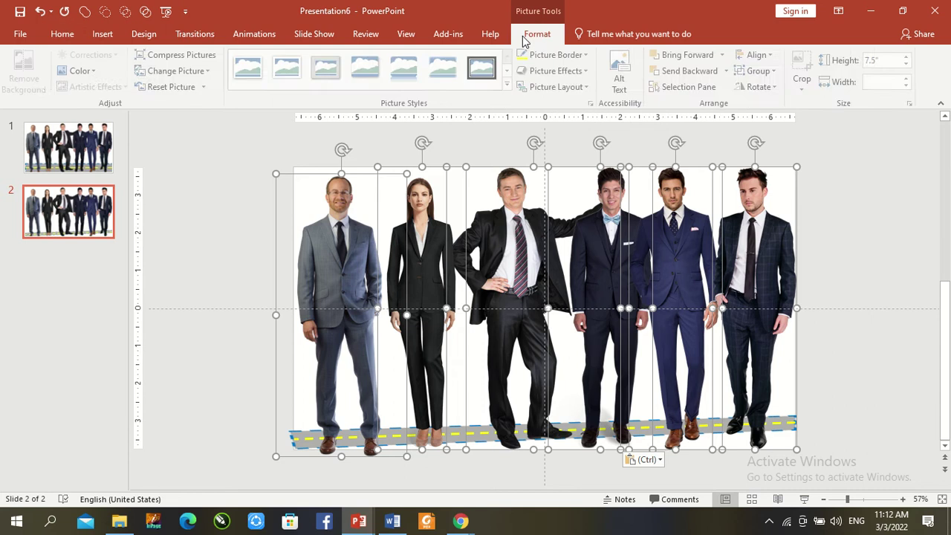
Resize all the pasted people pictures to 4" tall by 2" wide.
{"action": "left_click", "coordinate": [889, 61]}
{"action": "type", "text": "4"}
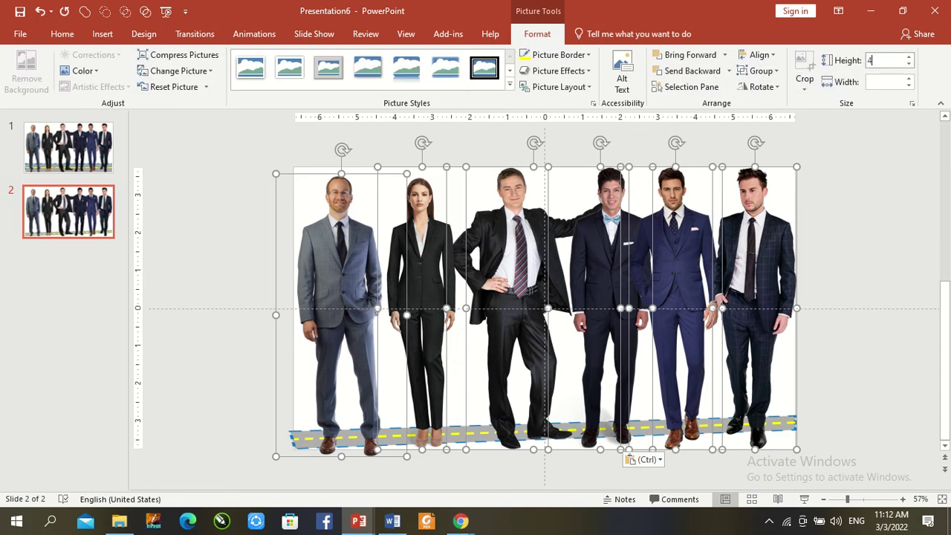
{"action": "key", "text": "Return"}
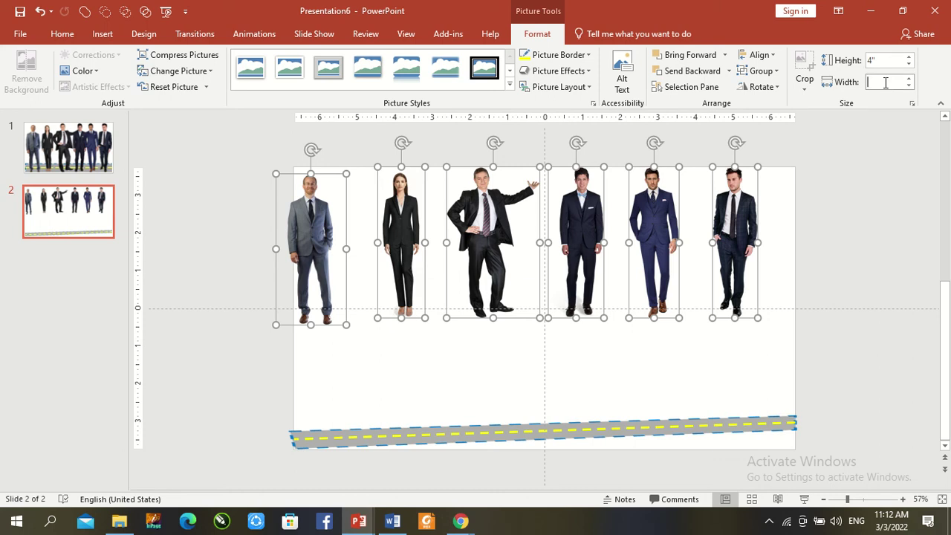
{"action": "type", "text": "2.5"}
{"action": "key", "text": "Return"}
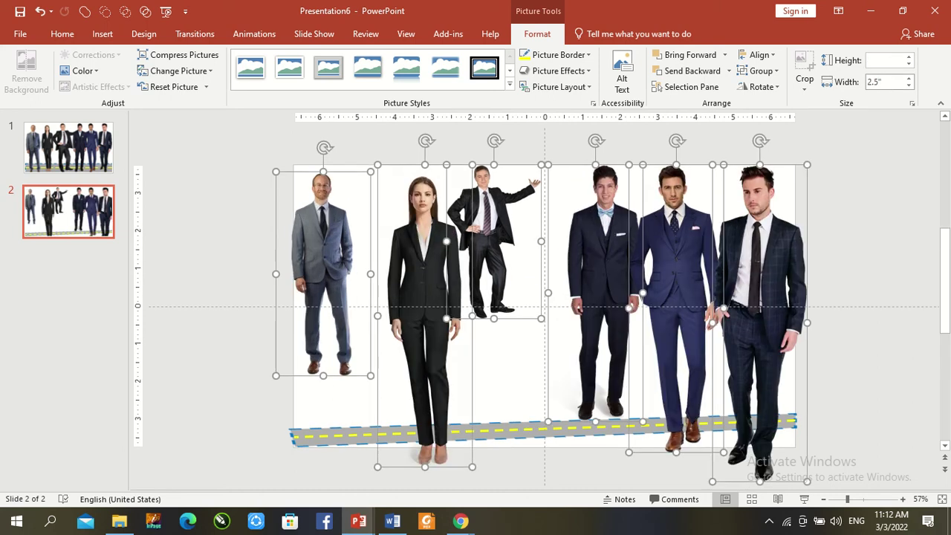
{"action": "left_click", "coordinate": [892, 81]}
{"action": "key", "text": "Return"}
{"action": "type", "text": "4"}
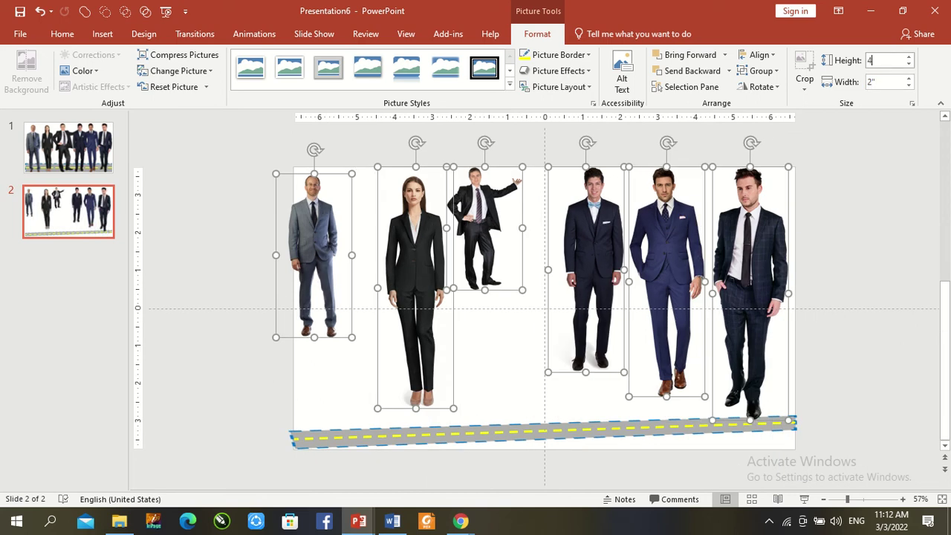
{"action": "key", "text": "Return"}
{"action": "left_click", "coordinate": [811, 187]}
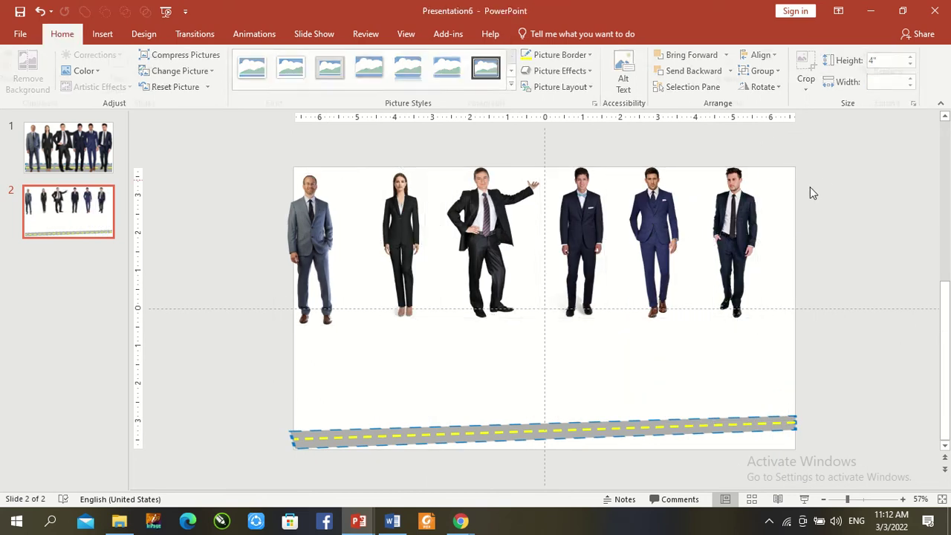
Drag the first man, the woman and the gesturing man down onto the road in one row.
{"action": "mouse_move", "coordinate": [313, 216]}
{"action": "left_mouse_down"}
{"action": "mouse_move", "coordinate": [356, 364]}
{"action": "mouse_move", "coordinate": [334, 343]}
{"action": "left_mouse_up"}
{"action": "left_click", "coordinate": [420, 245]}
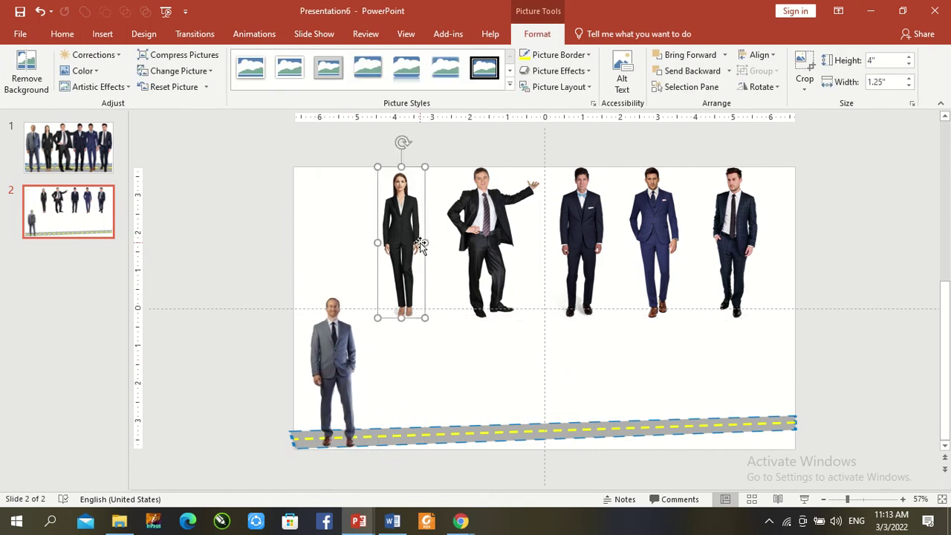
{"action": "mouse_move", "coordinate": [419, 245]}
{"action": "left_mouse_down"}
{"action": "mouse_move", "coordinate": [448, 340]}
{"action": "mouse_move", "coordinate": [438, 354]}
{"action": "left_mouse_up"}
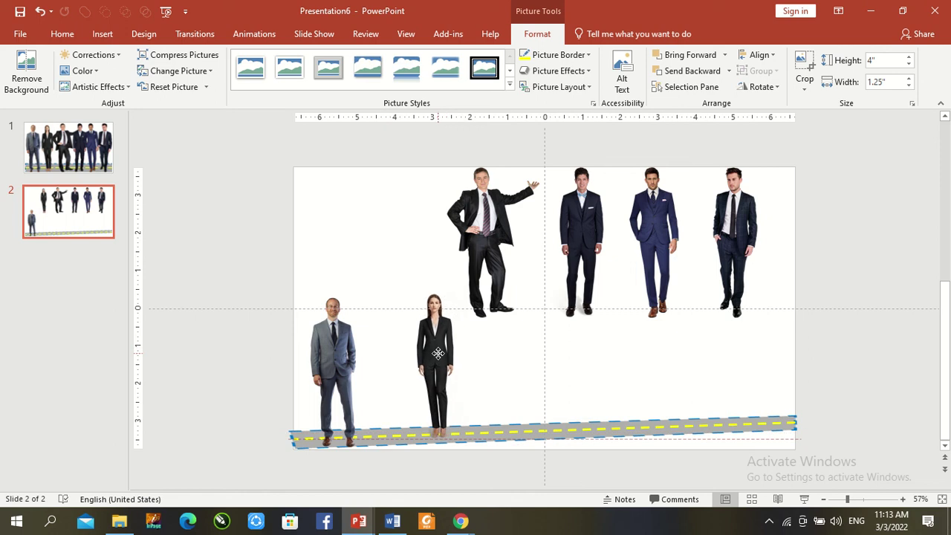
{"action": "left_click_drag", "start_coordinate": [437, 354], "coordinate": [437, 327]}
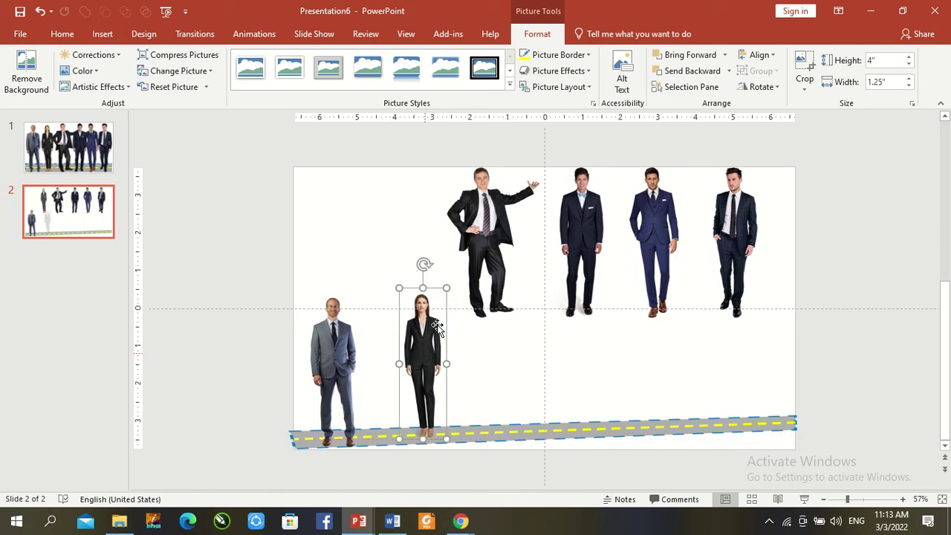
{"action": "left_click", "coordinate": [485, 243]}
{"action": "left_click_drag", "start_coordinate": [485, 235], "coordinate": [499, 356]}
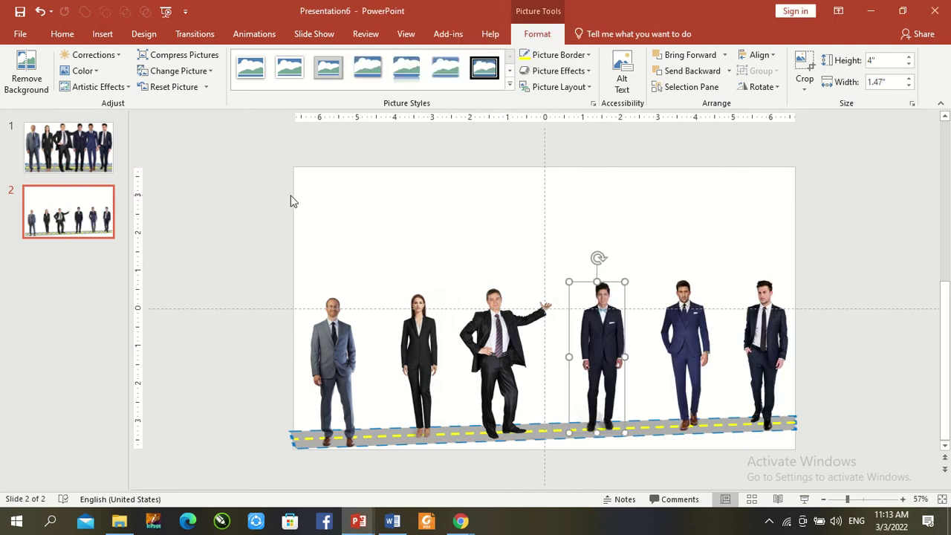
{"action": "left_click", "coordinate": [271, 233]}
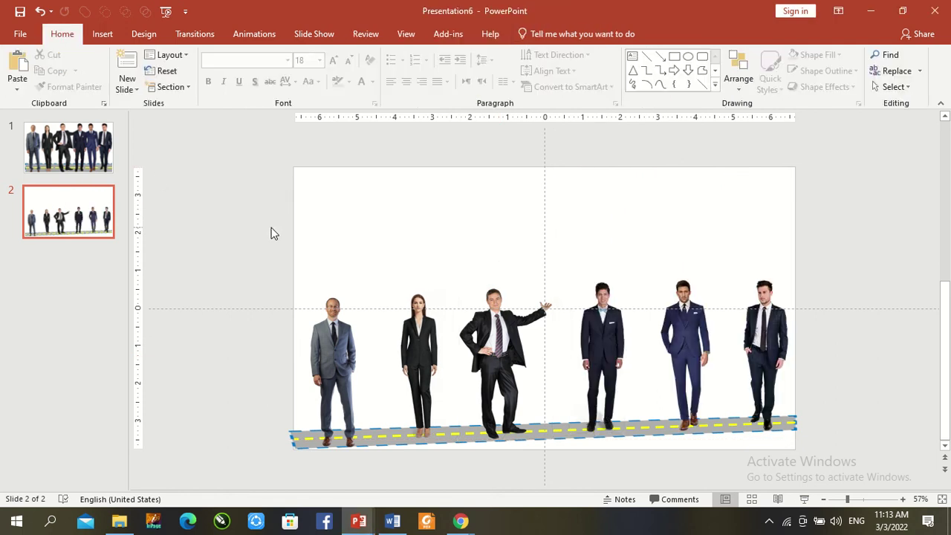
Apply the Morph transition to slide 2 and make two copies of it.
{"action": "left_click", "coordinate": [186, 36]}
{"action": "left_click", "coordinate": [129, 74]}
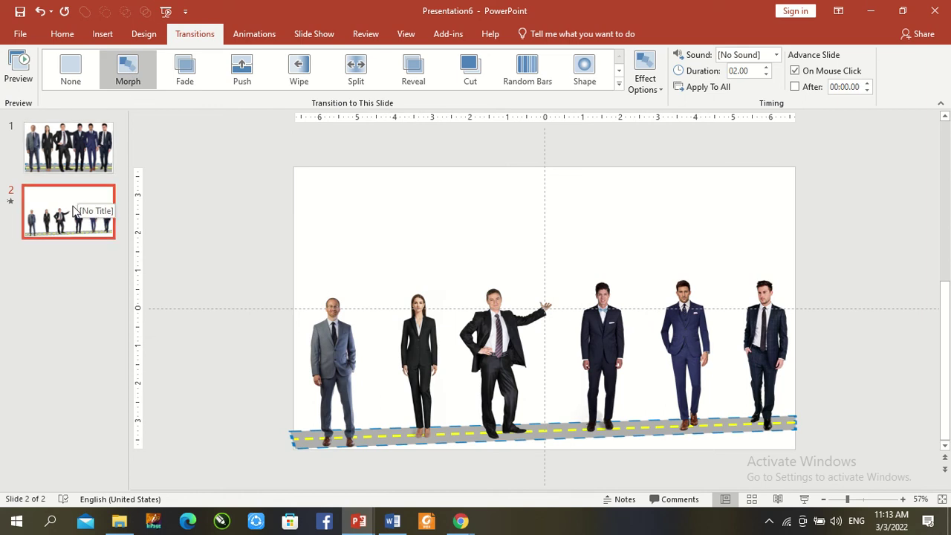
{"action": "right_click", "coordinate": [74, 210]}
{"action": "left_click", "coordinate": [104, 302]}
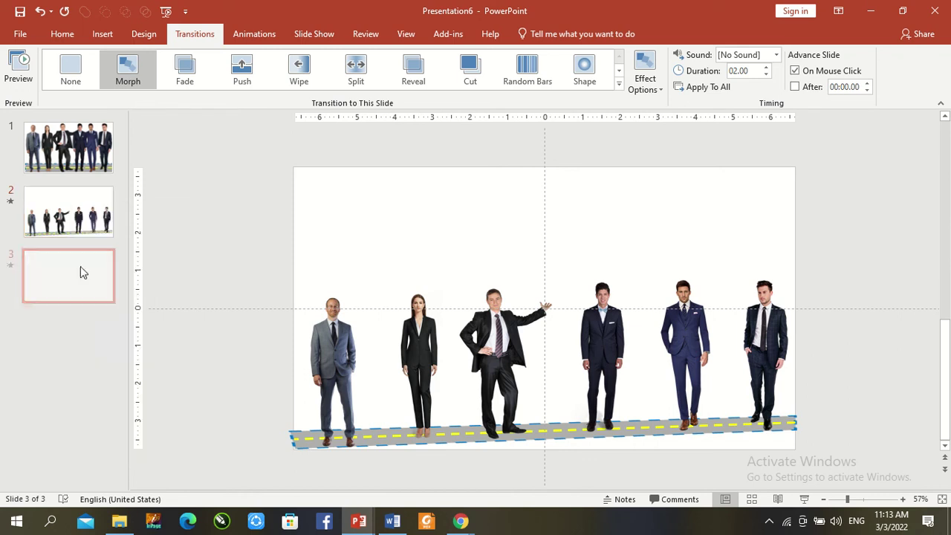
{"action": "right_click", "coordinate": [75, 219]}
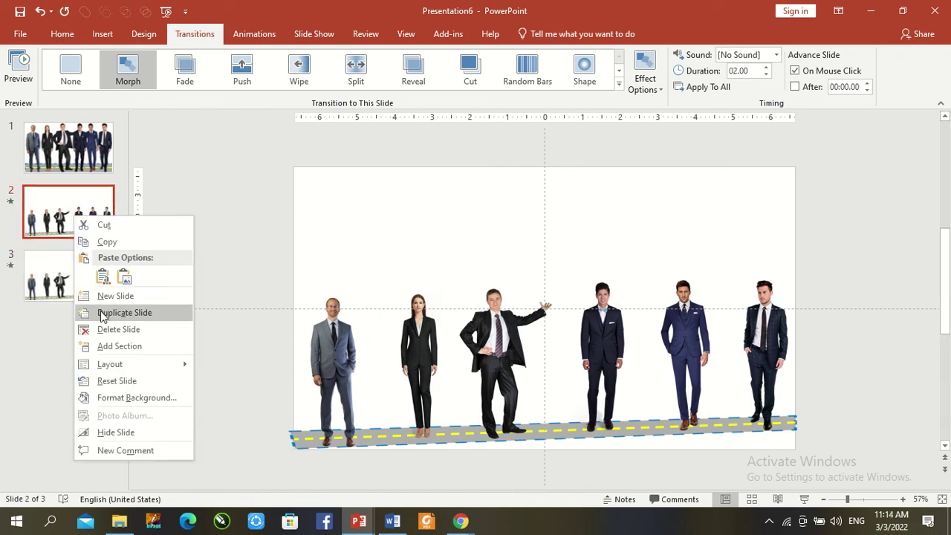
{"action": "left_click", "coordinate": [104, 312]}
Add more copies of slide 2 with Duplicate Slide, deleting one extra copy.
{"action": "right_click", "coordinate": [77, 198]}
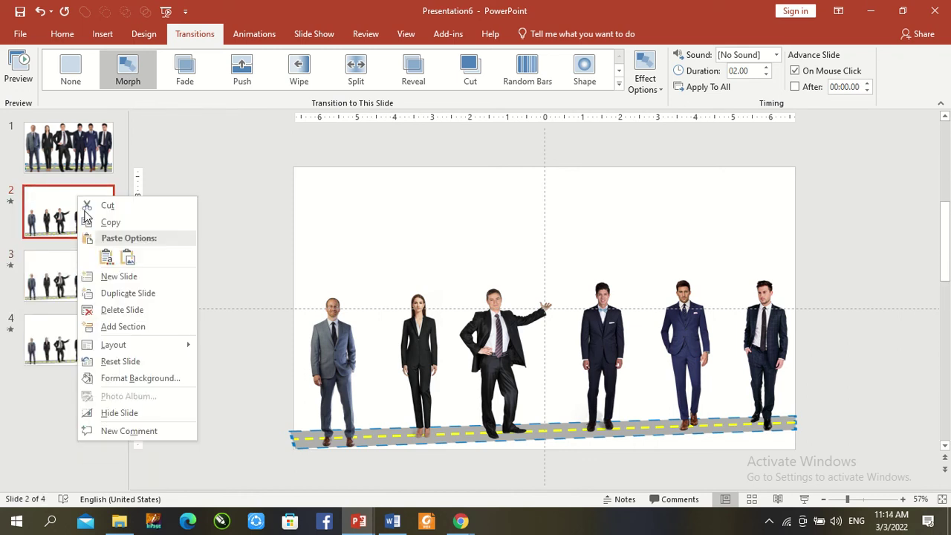
{"action": "left_click", "coordinate": [96, 292]}
{"action": "right_click", "coordinate": [46, 219]}
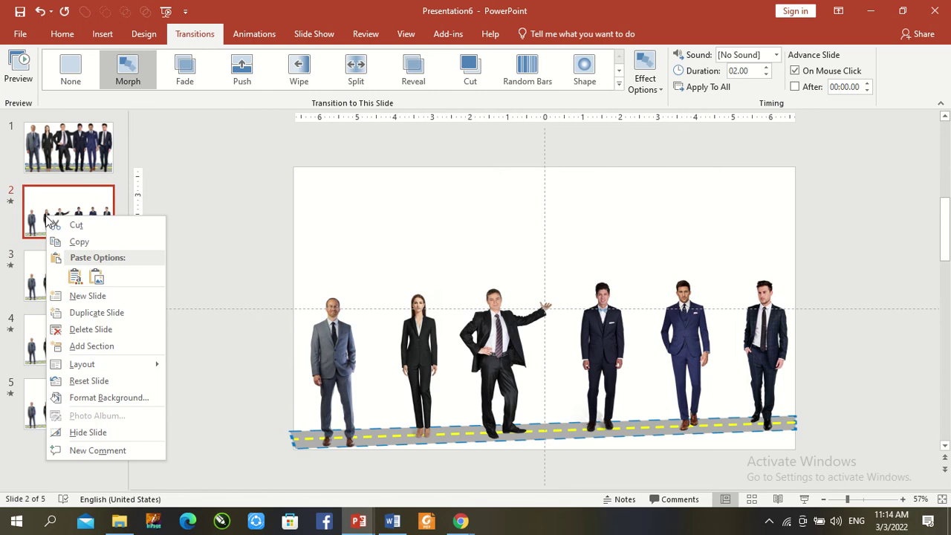
{"action": "left_click", "coordinate": [77, 327]}
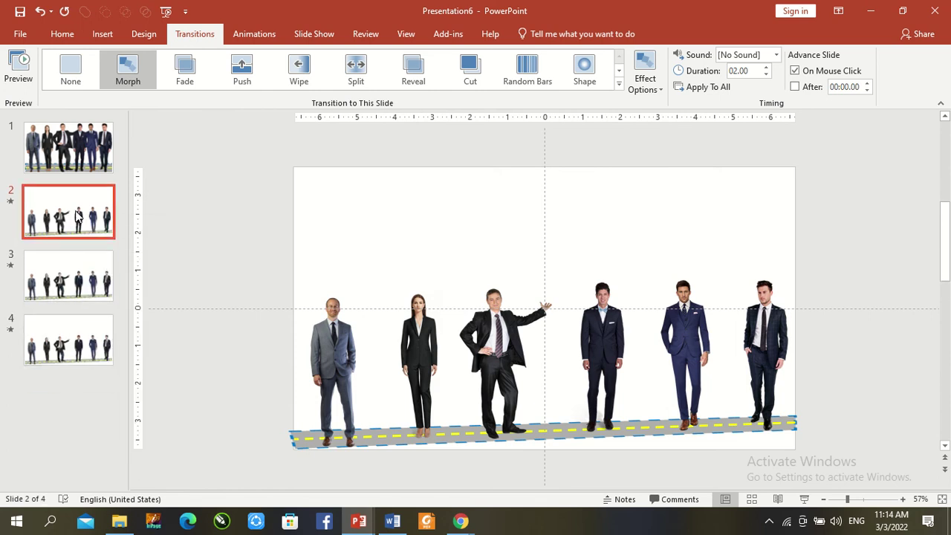
{"action": "right_click", "coordinate": [76, 213]}
{"action": "left_click", "coordinate": [98, 306]}
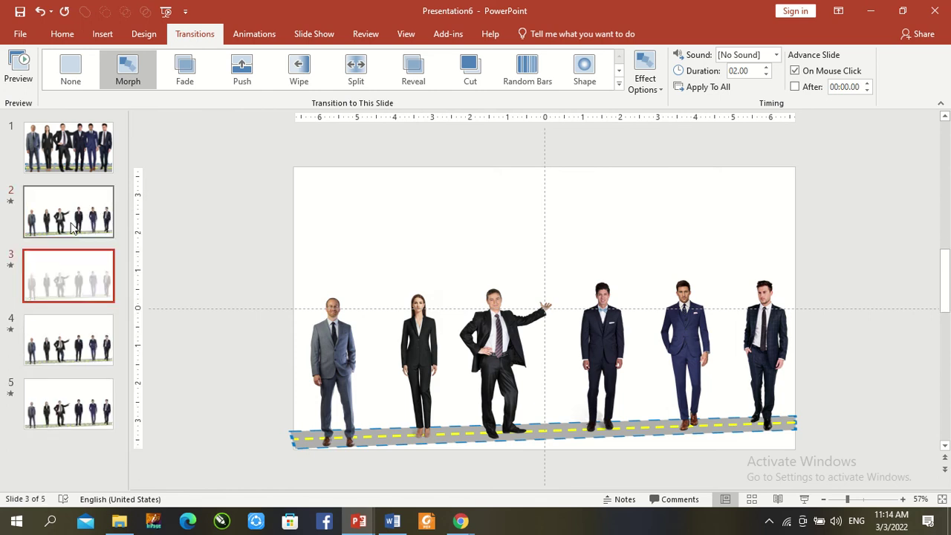
{"action": "right_click", "coordinate": [71, 223]}
{"action": "left_click", "coordinate": [99, 319]}
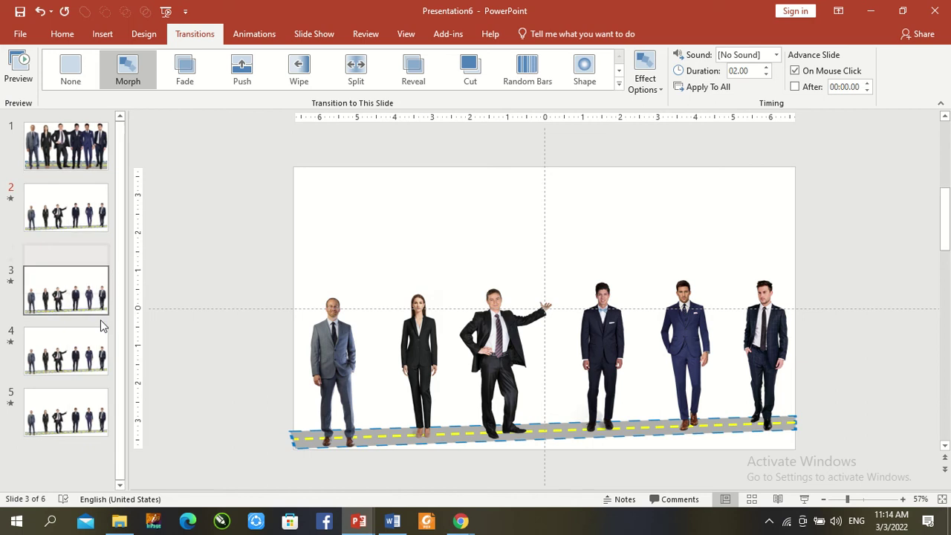
{"action": "left_click", "coordinate": [66, 199]}
{"action": "right_click", "coordinate": [67, 198]}
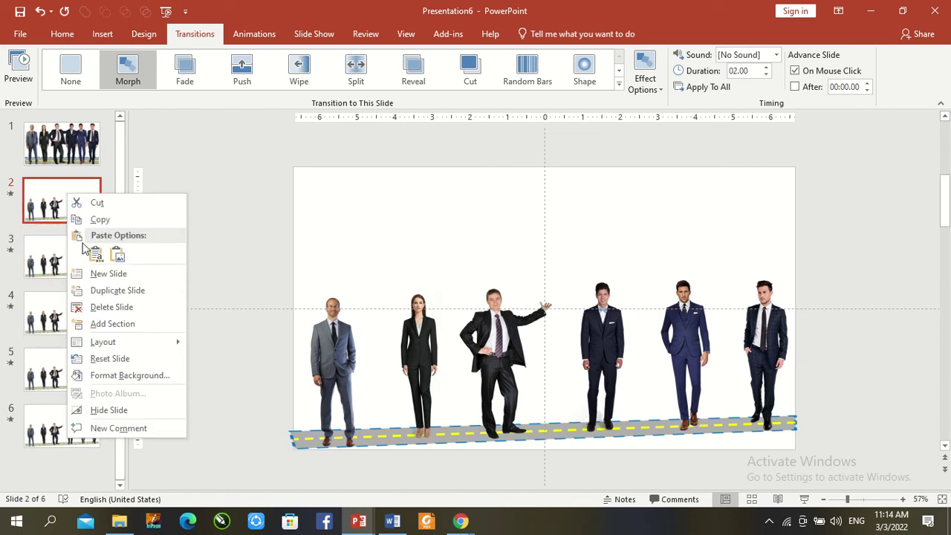
{"action": "left_click", "coordinate": [93, 289]}
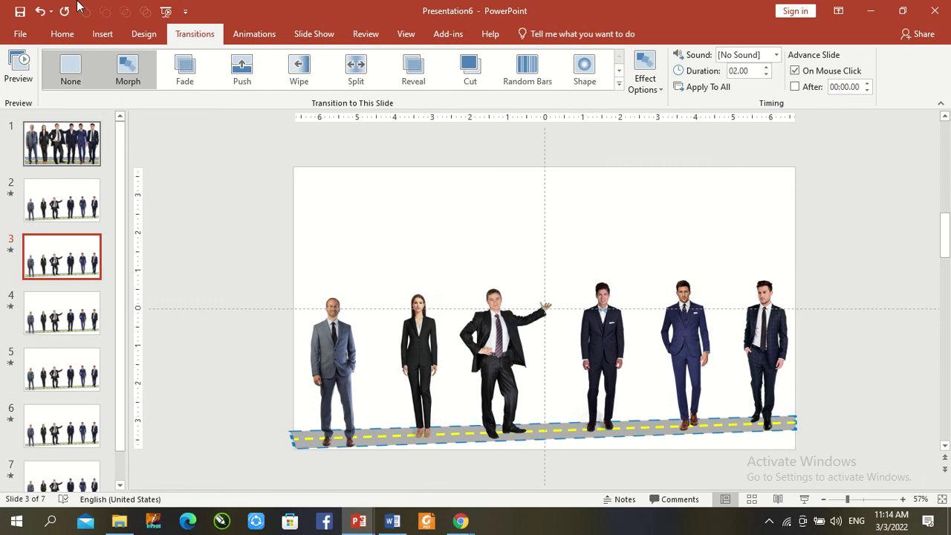
Duplicate the slide twice more with Ctrl+D and rearrange the thumbnails for seven slides.
{"action": "mouse_move", "coordinate": [86, 5]}
{"action": "left_click", "coordinate": [381, 22]}
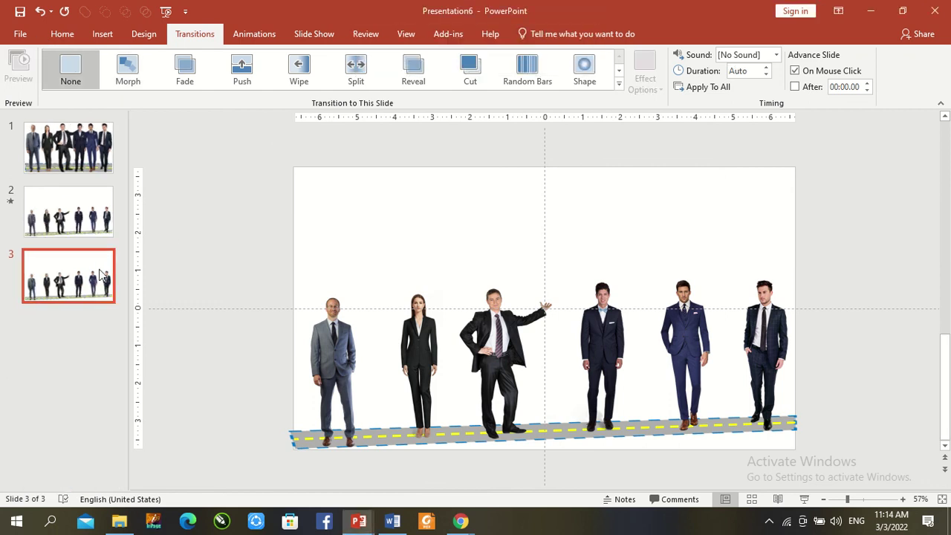
{"action": "key", "text": "ctrl+d"}
{"action": "key", "text": "ctrl+d"}
{"action": "key", "text": "ctrl+d"}
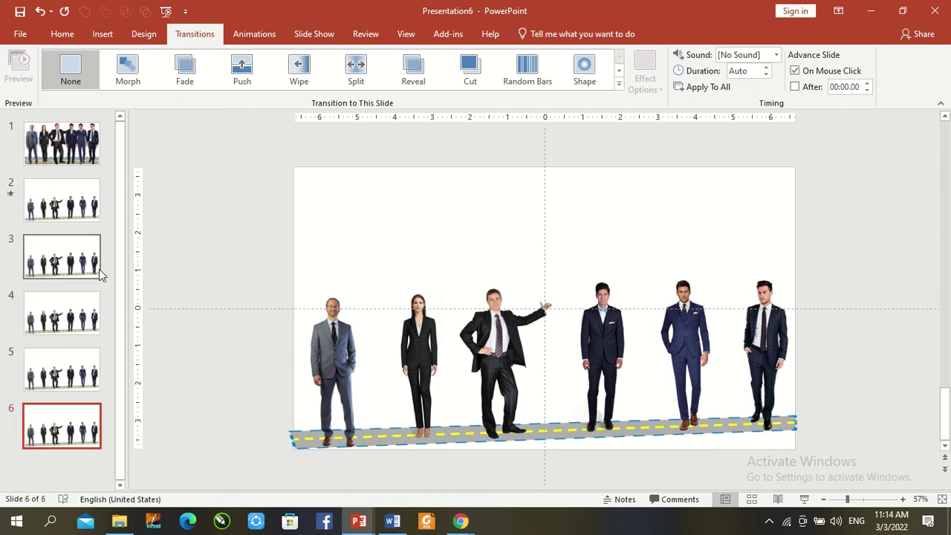
{"action": "key", "text": "ctrl+d"}
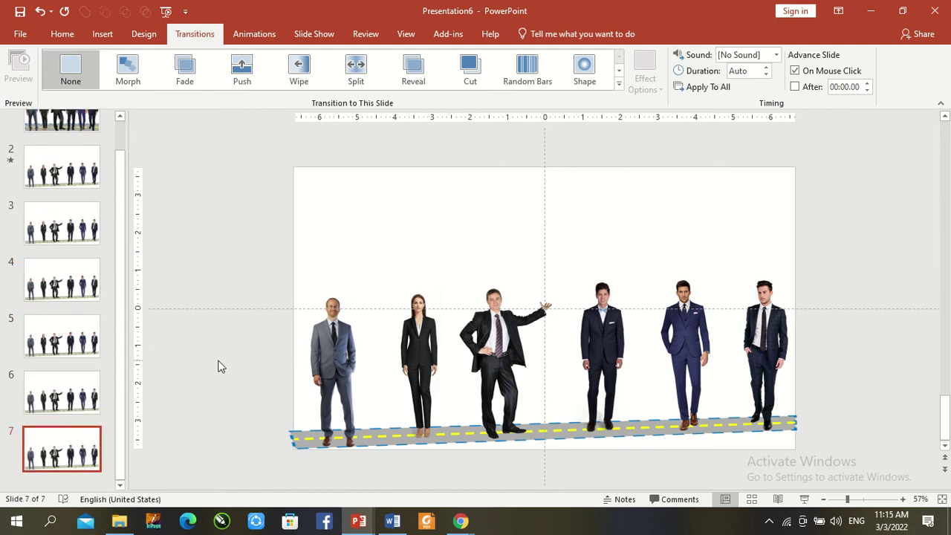
{"action": "left_click_drag", "start_coordinate": [119, 200], "coordinate": [131, 161]}
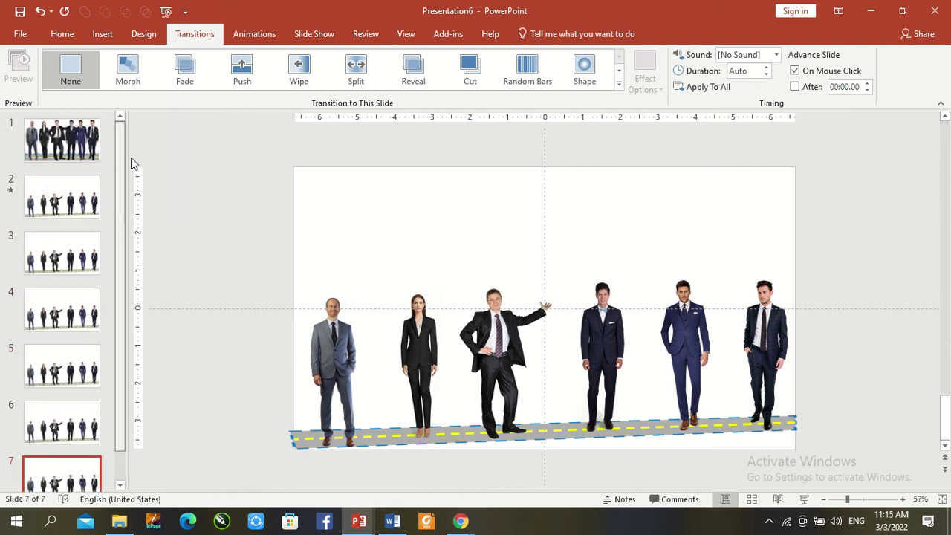
Enlarge the gray-suited man on slide 2 to 7.5" tall and move him left onto the road.
{"action": "left_click", "coordinate": [64, 195]}
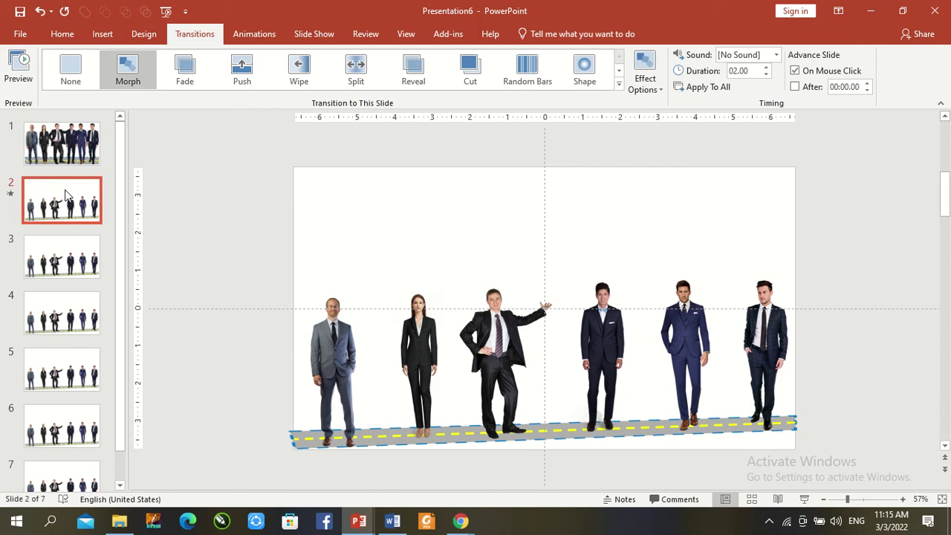
{"action": "left_click", "coordinate": [327, 360]}
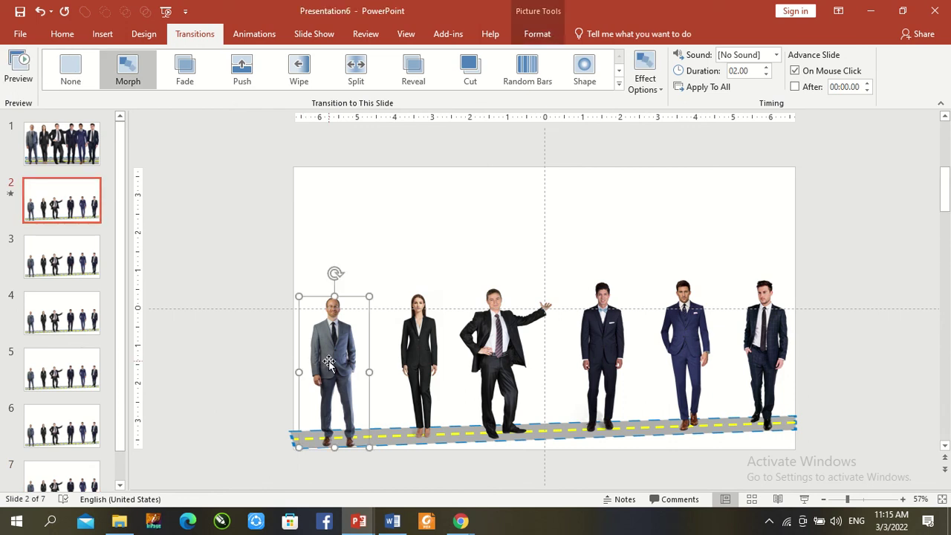
{"action": "left_click", "coordinate": [549, 35]}
{"action": "type", "text": "7.5"}
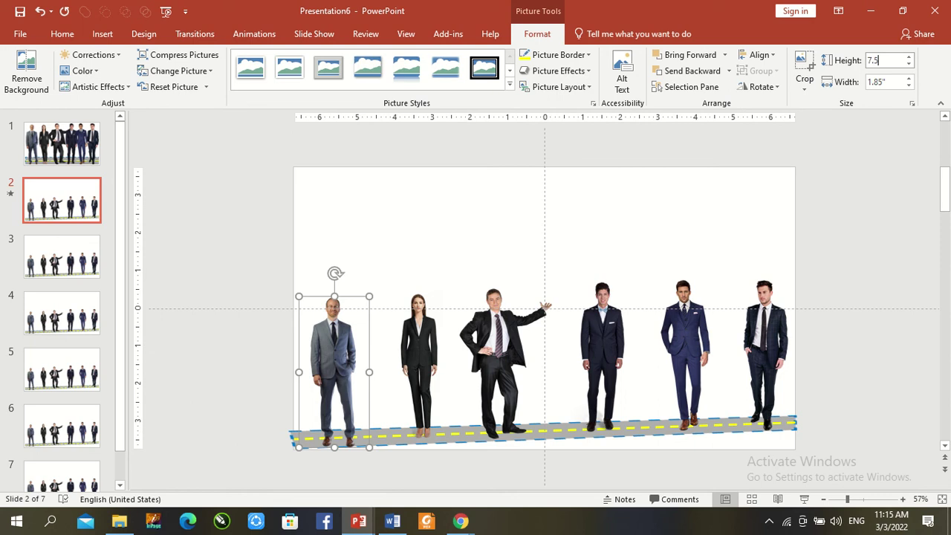
{"action": "key", "text": "Return"}
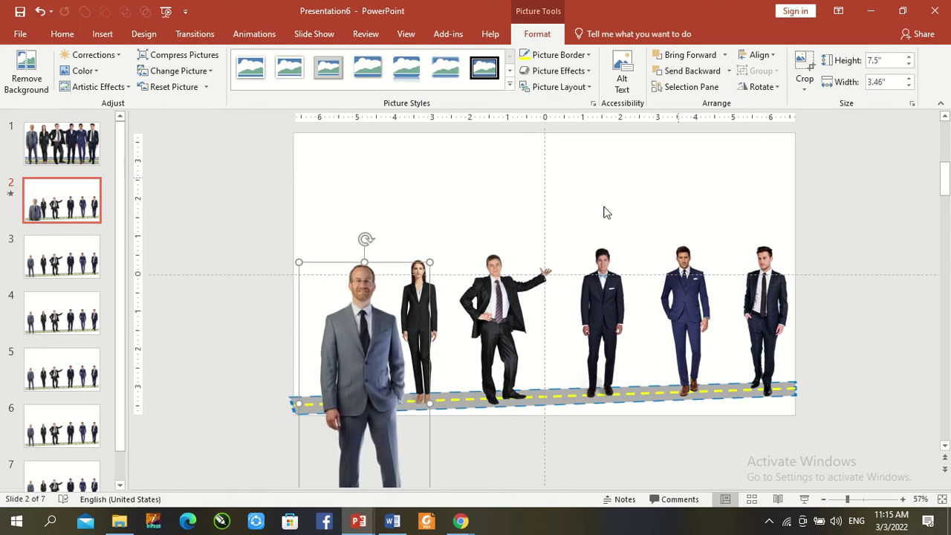
{"action": "left_click_drag", "start_coordinate": [358, 306], "coordinate": [337, 182]}
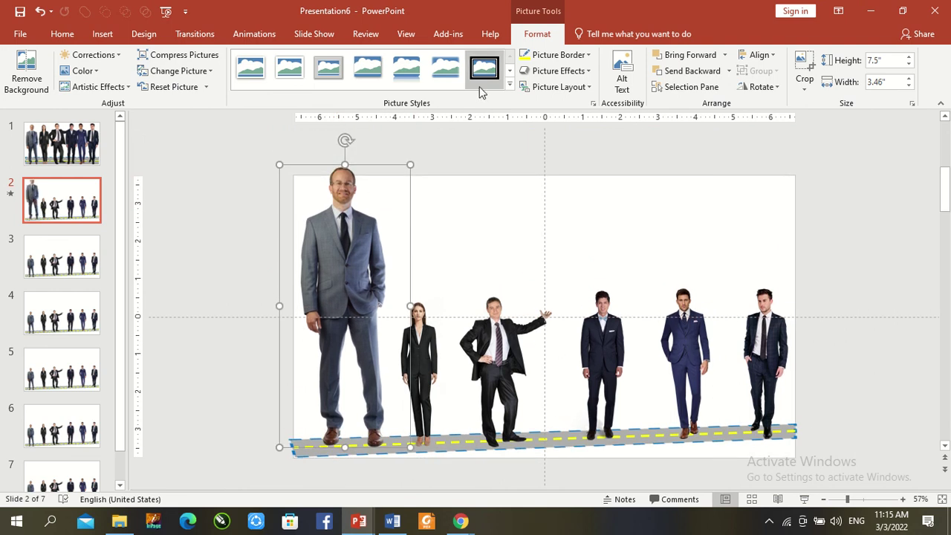
{"action": "left_click_drag", "start_coordinate": [341, 264], "coordinate": [341, 273]}
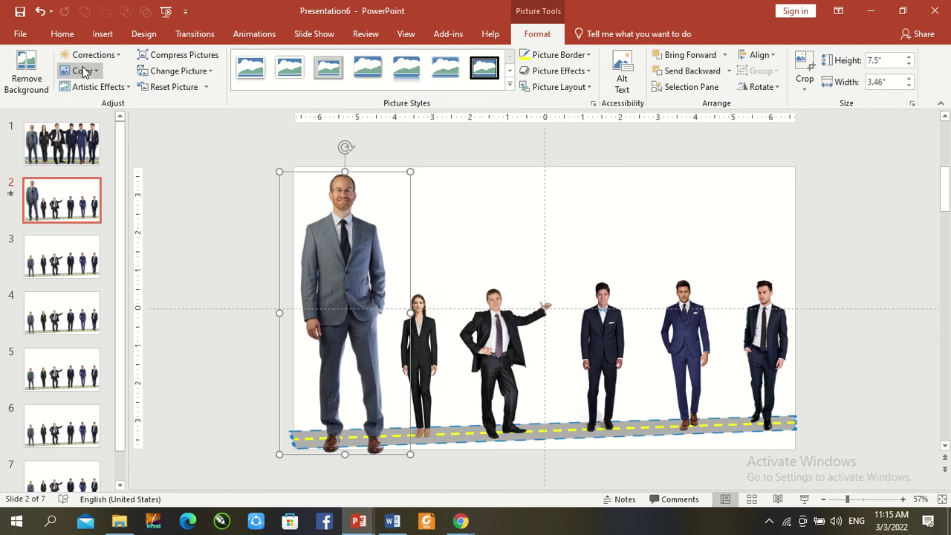
Recolour the man Gray Accent 3 Light and shrink him slightly so his feet rest on the road.
{"action": "mouse_move", "coordinate": [839, 19]}
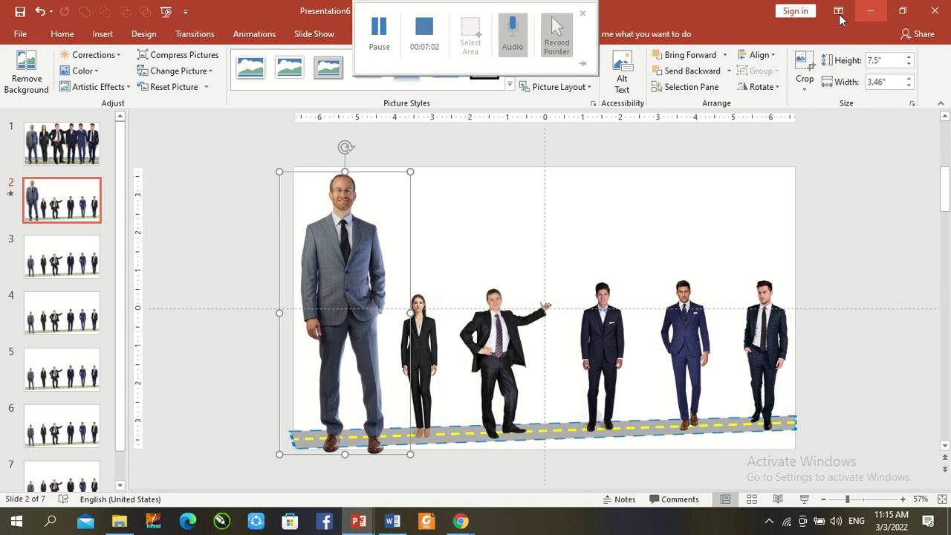
{"action": "left_click", "coordinate": [82, 71]}
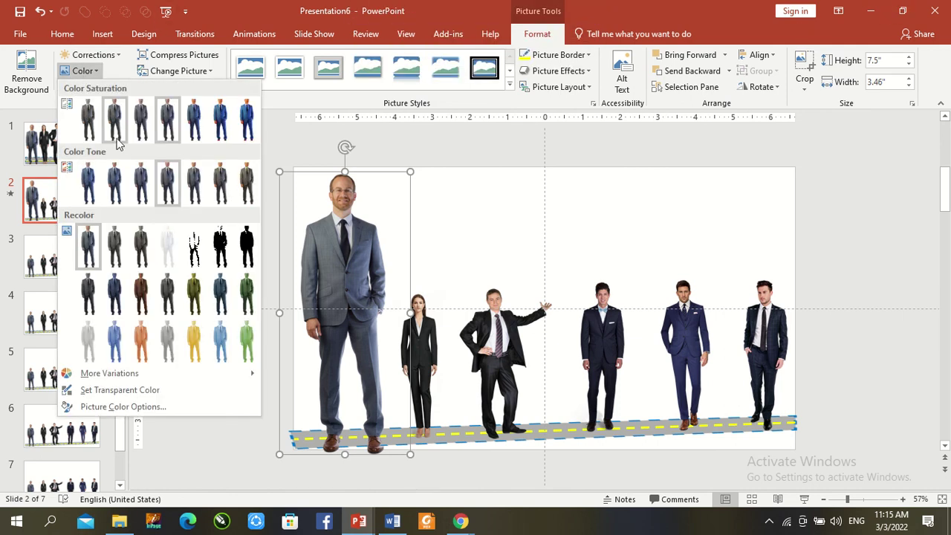
{"action": "left_click", "coordinate": [167, 340]}
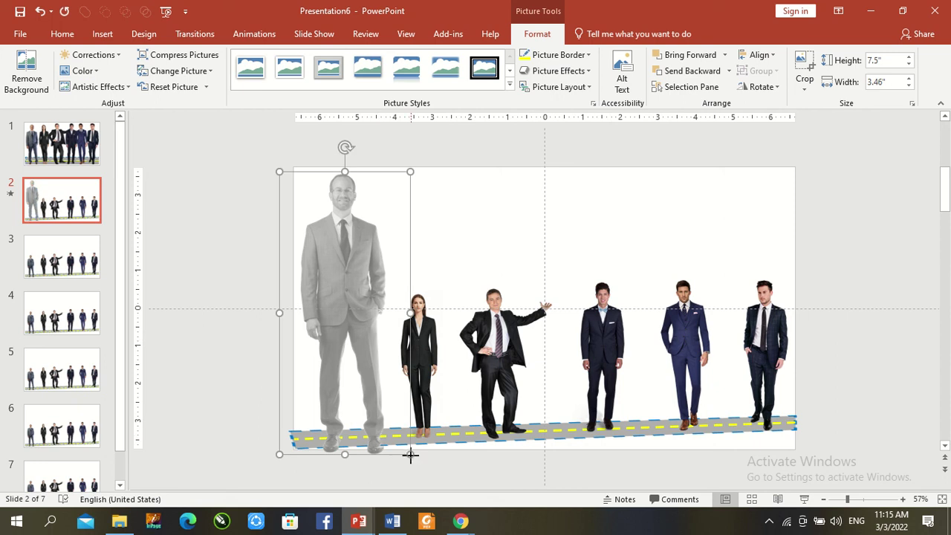
{"action": "left_click_drag", "start_coordinate": [410, 455], "coordinate": [403, 438]}
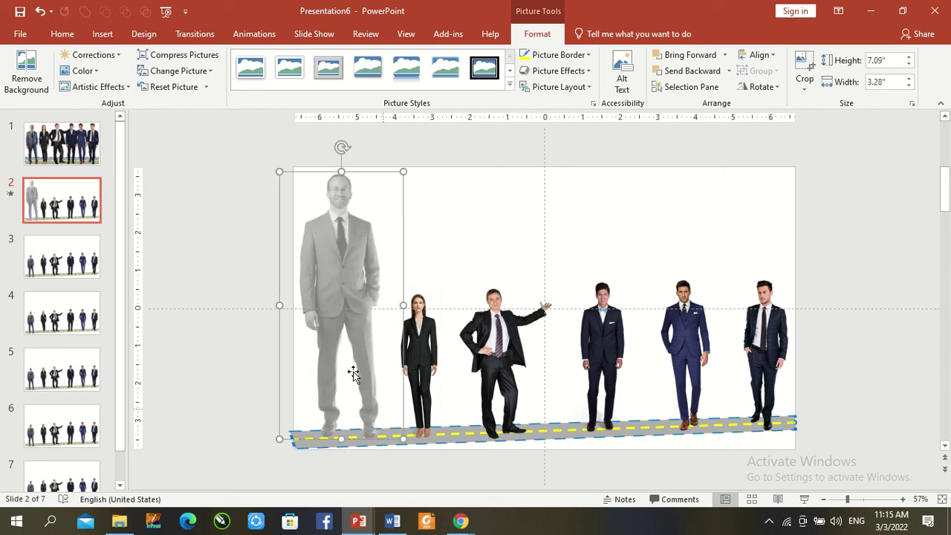
{"action": "left_click_drag", "start_coordinate": [346, 335], "coordinate": [346, 341]}
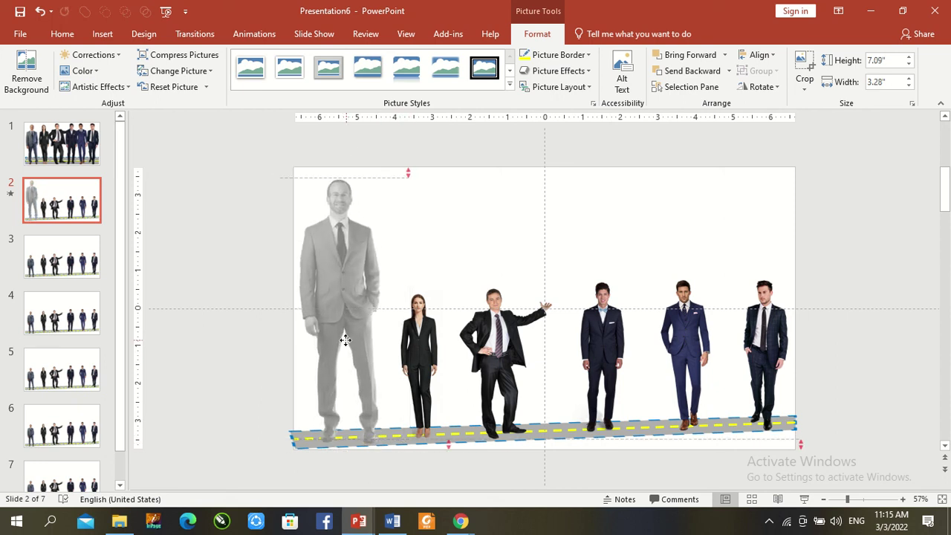
Enlarge the woman on slide 3 to 7.5" tall and 4.5" wide and move her left.
{"action": "left_click", "coordinate": [83, 247]}
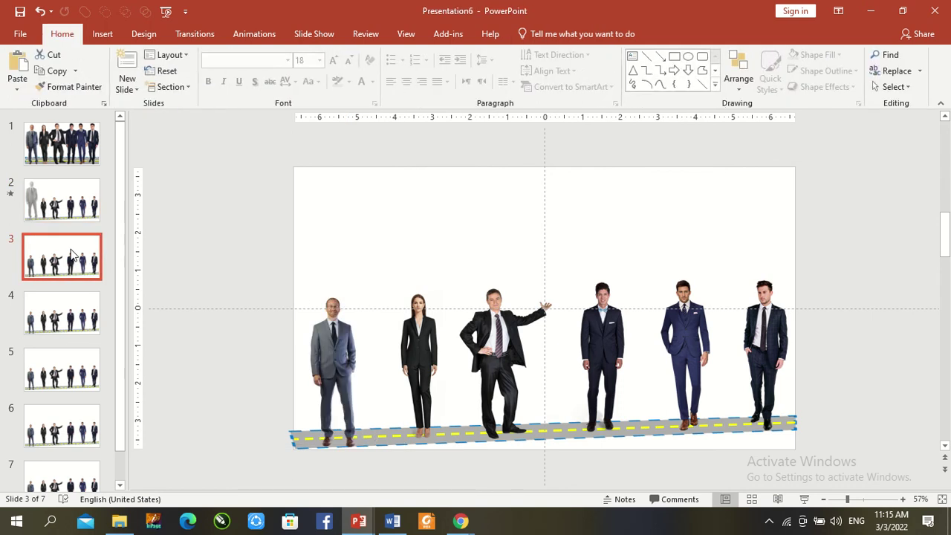
{"action": "left_click", "coordinate": [418, 343]}
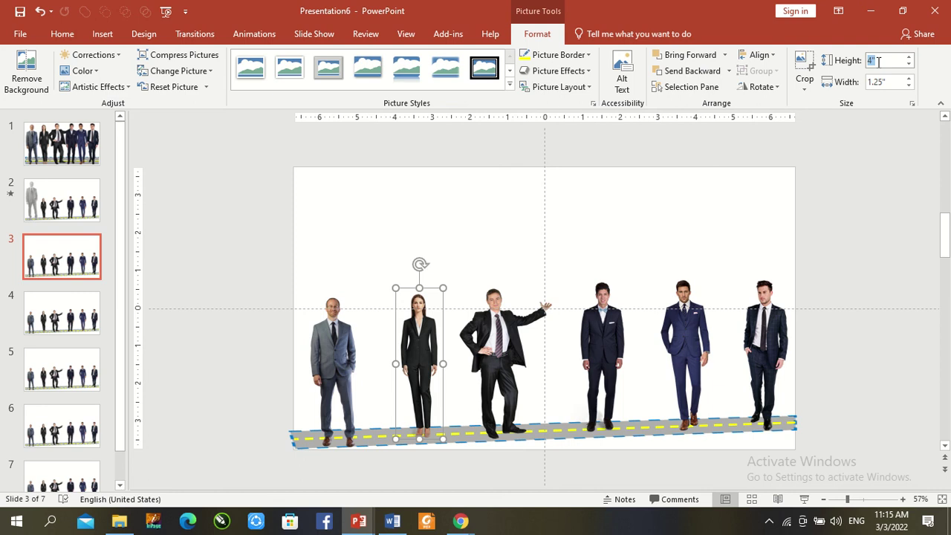
{"action": "type", "text": "5"}
{"action": "key", "text": "Return"}
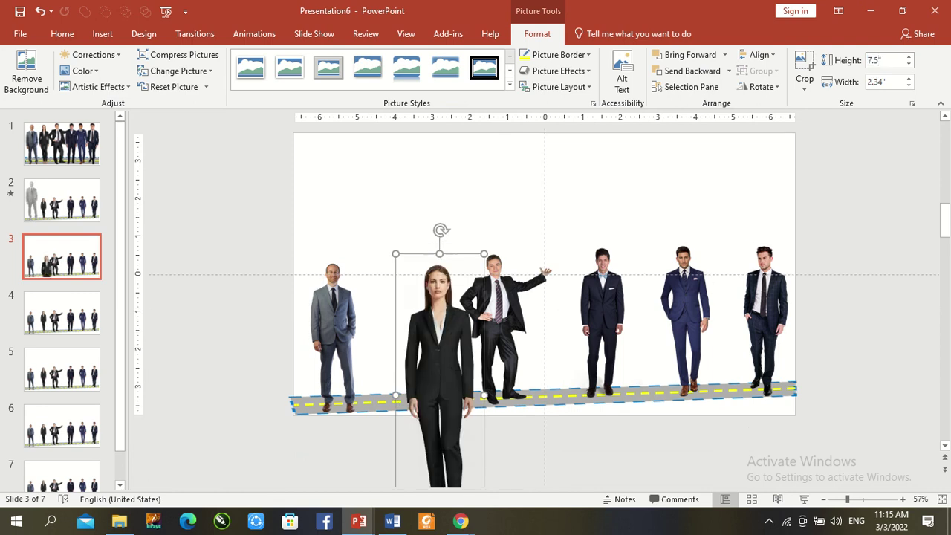
{"action": "left_click", "coordinate": [886, 83]}
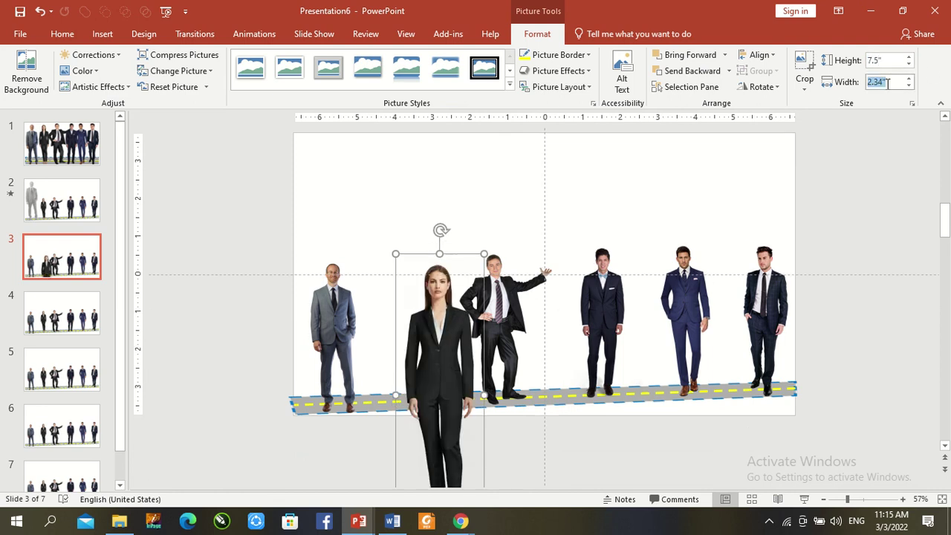
{"action": "type", "text": "3.5"}
{"action": "key", "text": "Return"}
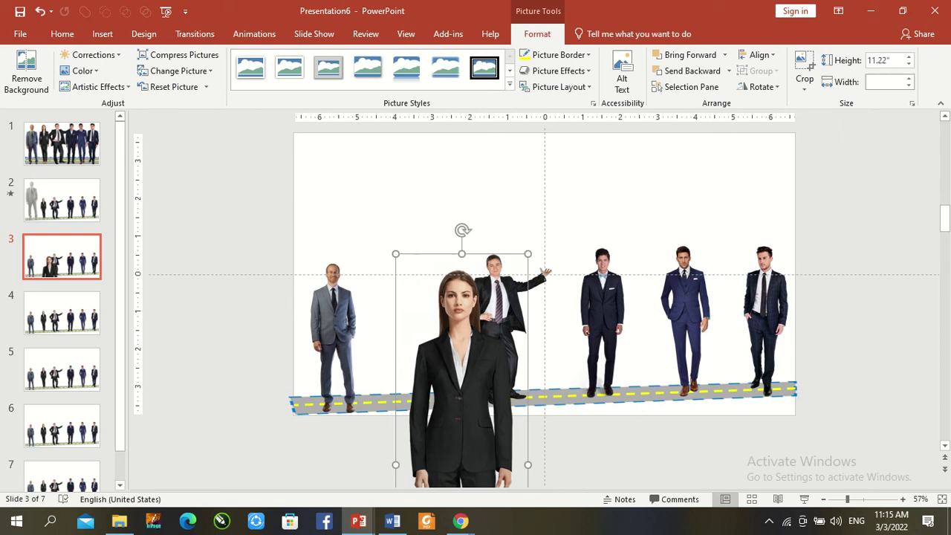
{"action": "type", "text": "4.5"}
{"action": "key", "text": "Return"}
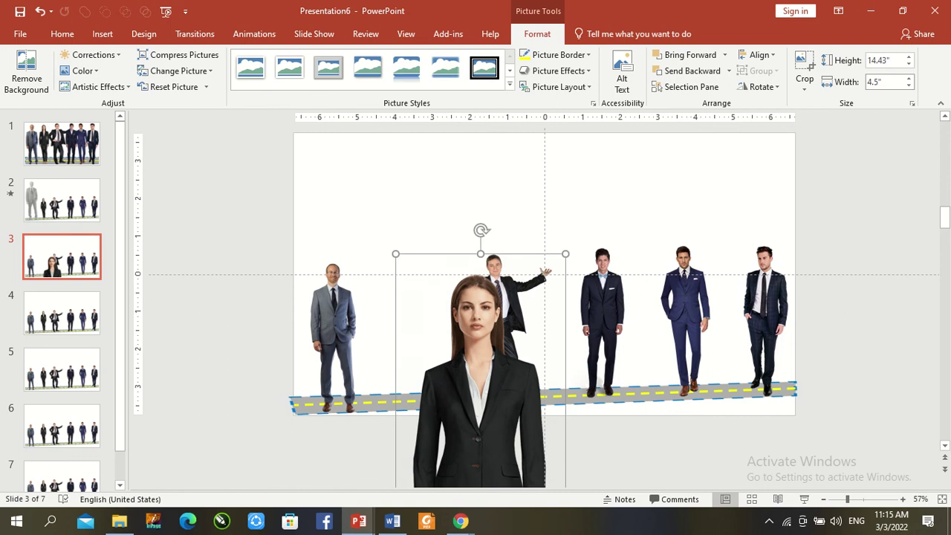
{"action": "left_click_drag", "start_coordinate": [480, 379], "coordinate": [417, 232]}
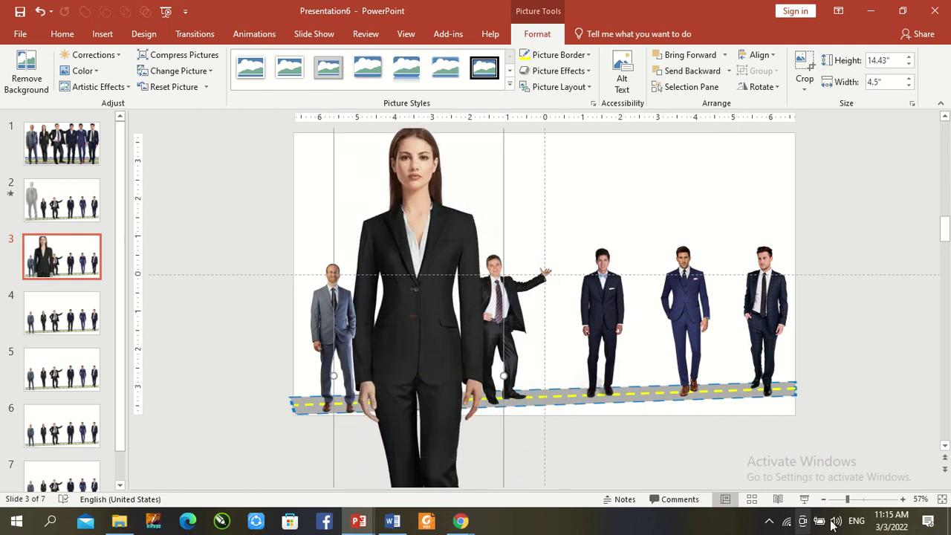
{"action": "left_click_drag", "start_coordinate": [844, 503], "coordinate": [840, 503]}
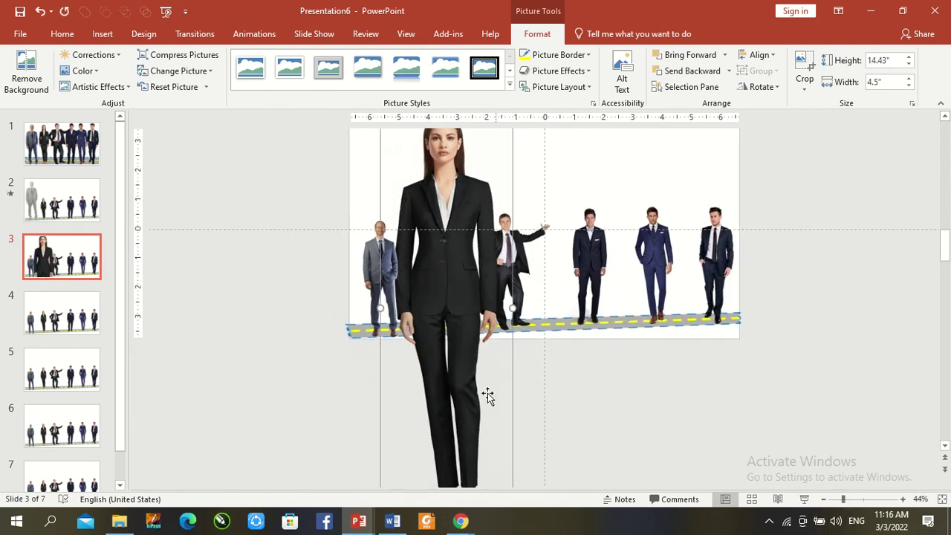
Reset the woman's height to 7.5" in the Format Picture size settings.
{"action": "mouse_move", "coordinate": [385, 31]}
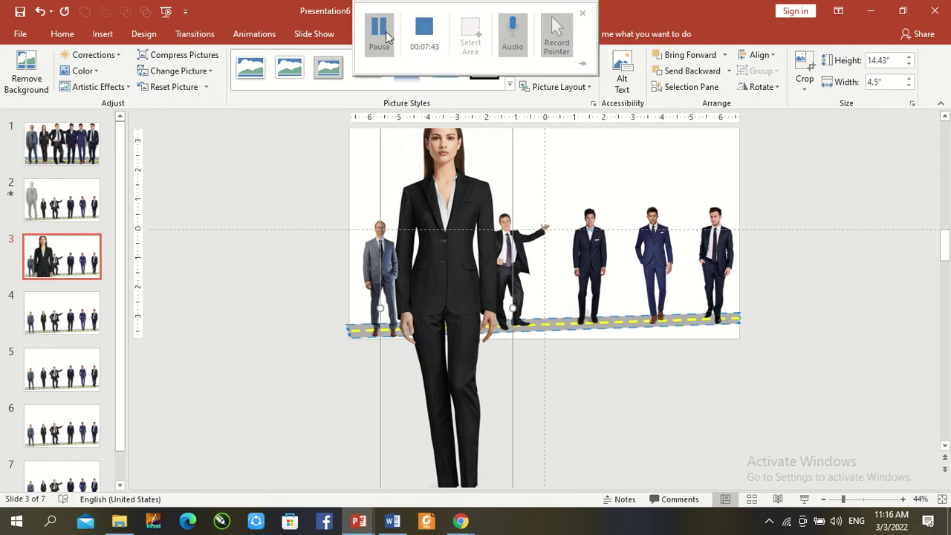
{"action": "right_click", "coordinate": [449, 251]}
{"action": "left_click", "coordinate": [490, 471]}
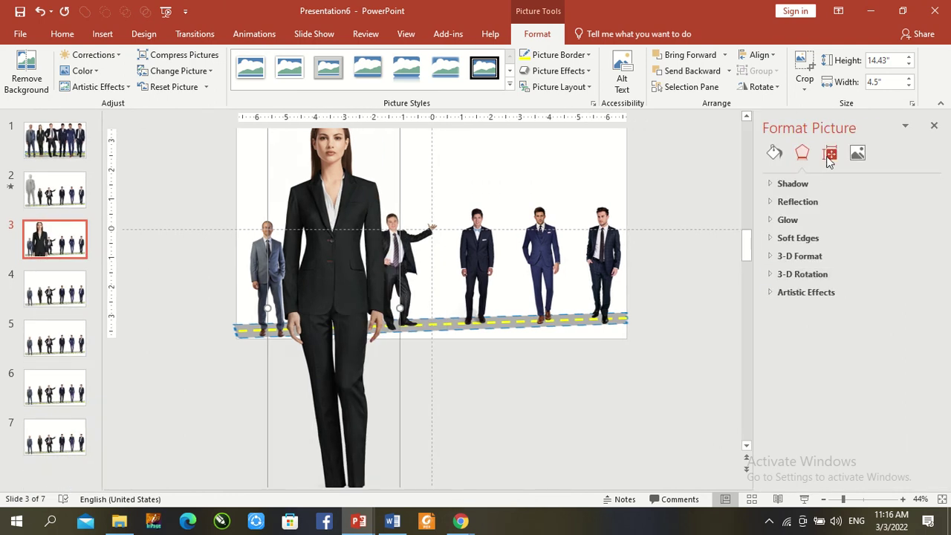
{"action": "left_click", "coordinate": [826, 154]}
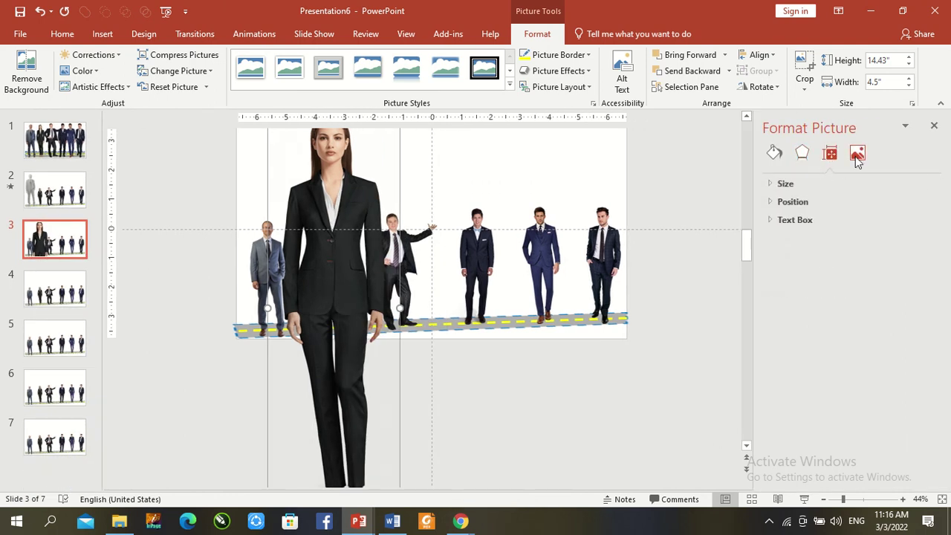
{"action": "left_click", "coordinate": [855, 156]}
{"action": "left_click", "coordinate": [836, 156]}
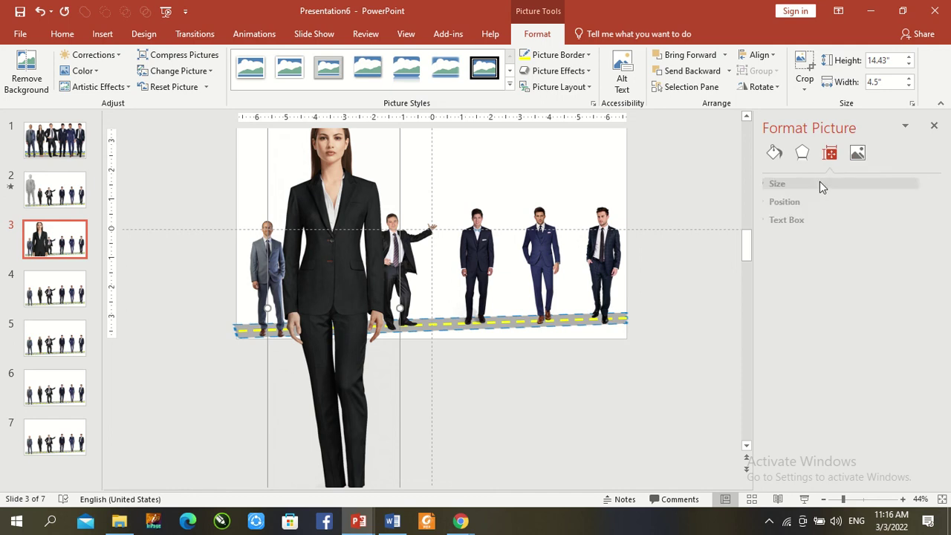
{"action": "left_click", "coordinate": [816, 183]}
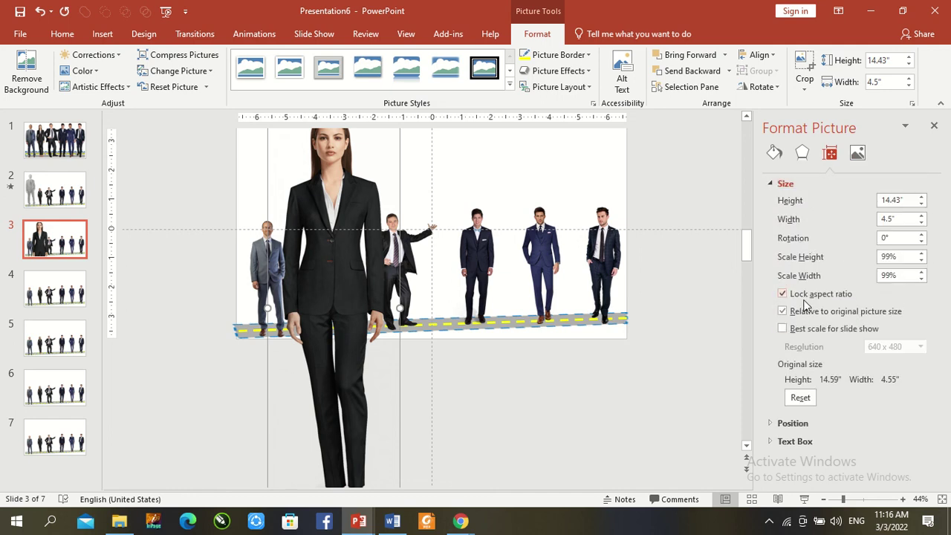
{"action": "left_click", "coordinate": [910, 199]}
{"action": "type", "text": "7.5"}
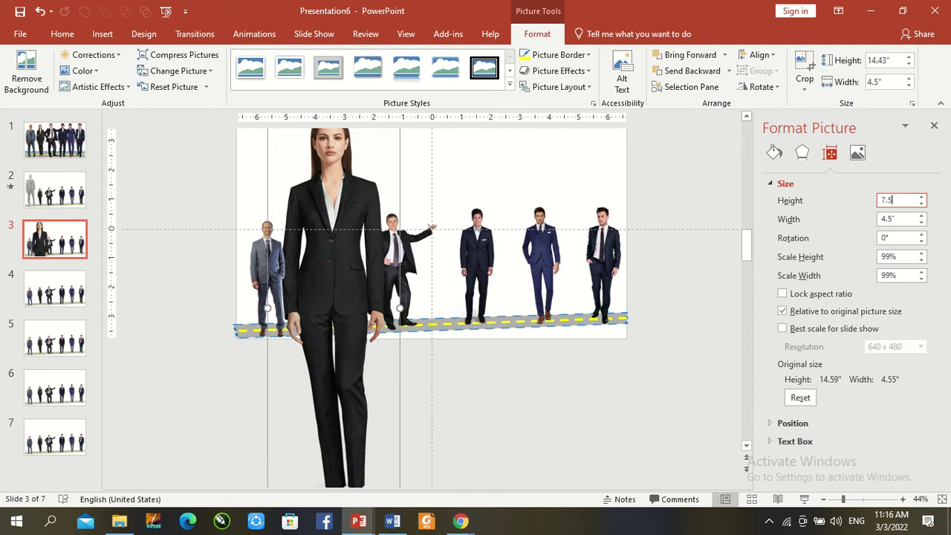
{"action": "key", "text": "Return"}
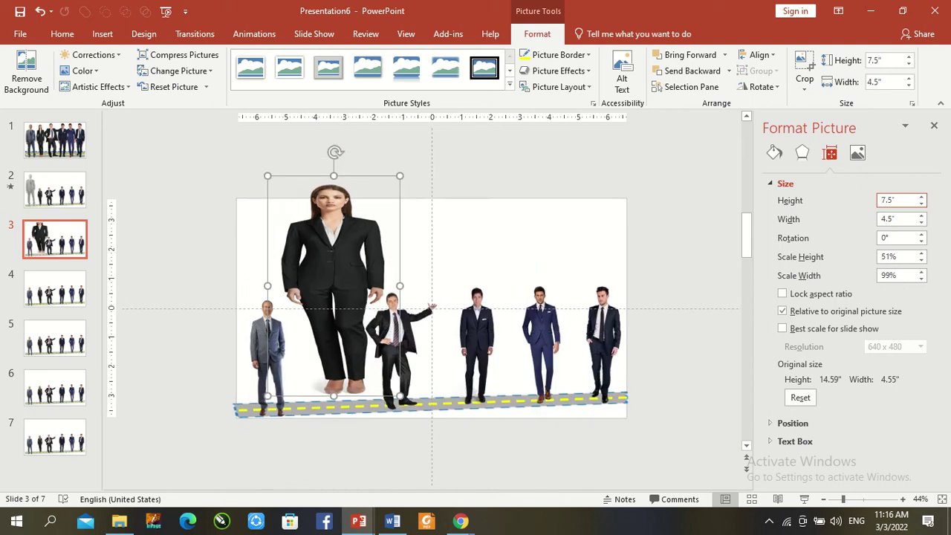
Place the woman's feet on the road at left and recolour her gold.
{"action": "mouse_move", "coordinate": [333, 254]}
{"action": "left_mouse_down"}
{"action": "mouse_move", "coordinate": [320, 271]}
{"action": "mouse_move", "coordinate": [311, 245]}
{"action": "left_mouse_up"}
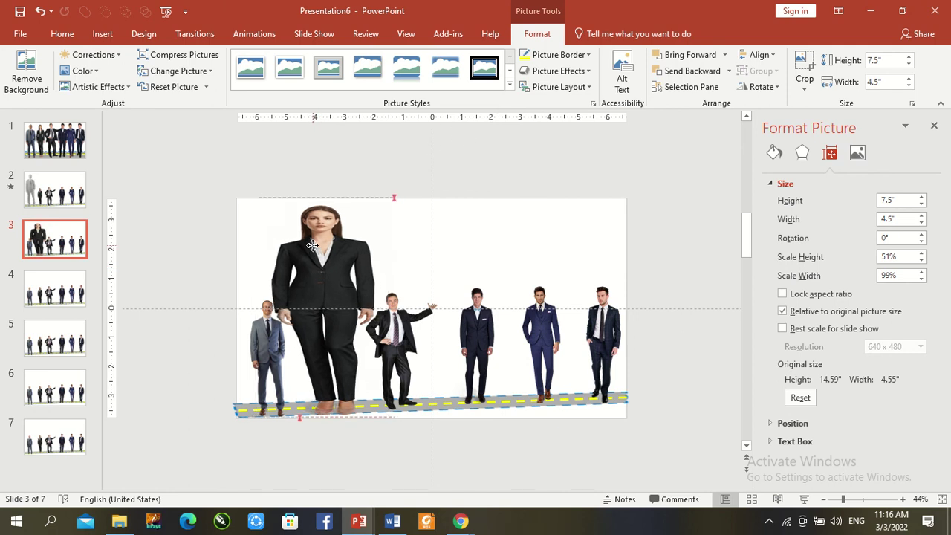
{"action": "left_click", "coordinate": [82, 70]}
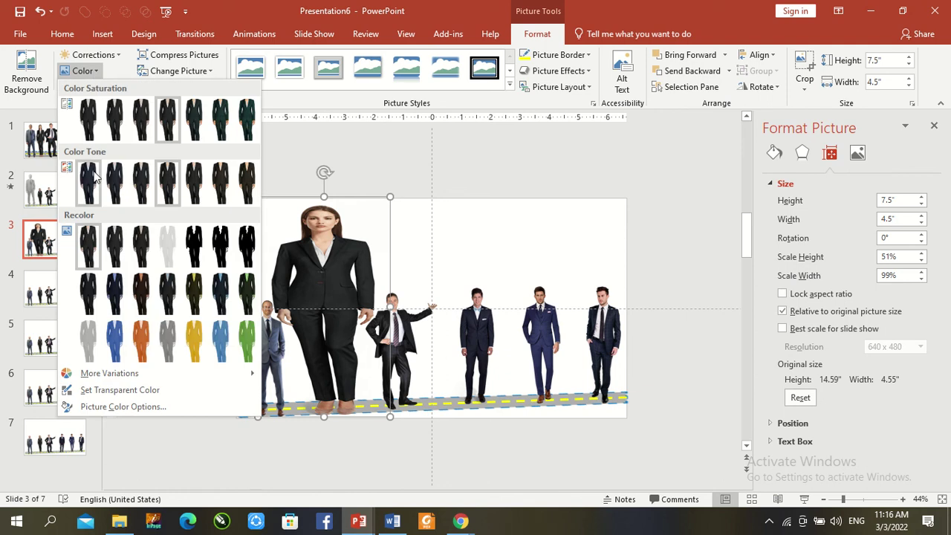
{"action": "left_click", "coordinate": [189, 338]}
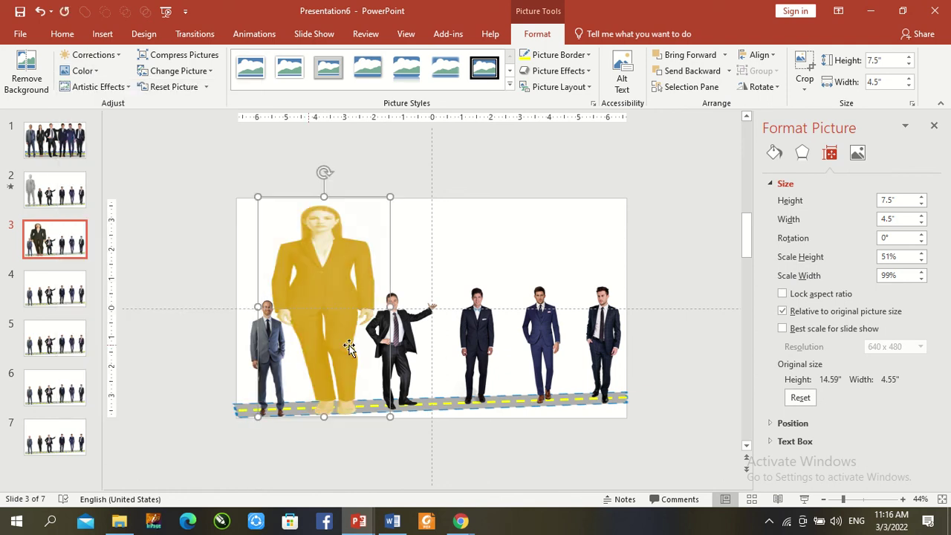
{"action": "left_click", "coordinate": [397, 344]}
Nudge the black-suit man slightly right on slides 4 and 3.
{"action": "left_click", "coordinate": [81, 305]}
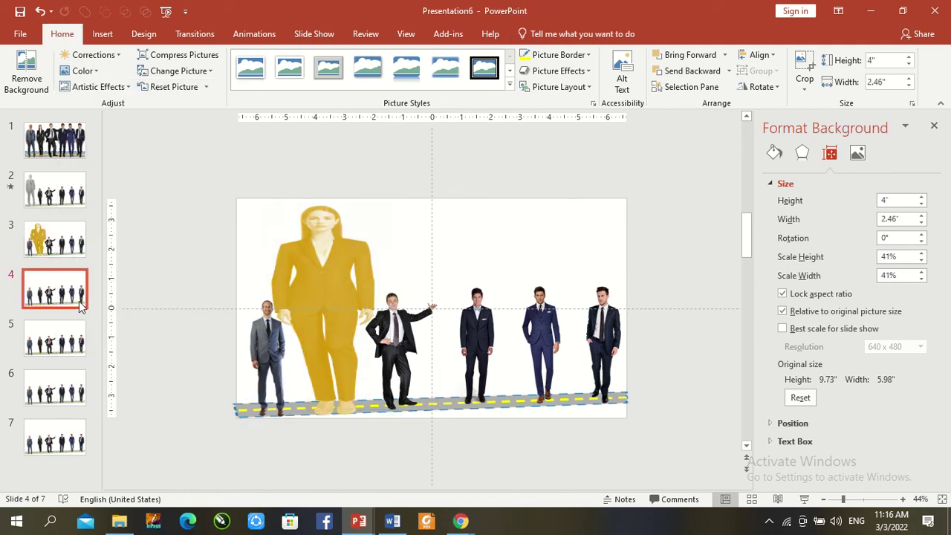
{"action": "left_click", "coordinate": [401, 336]}
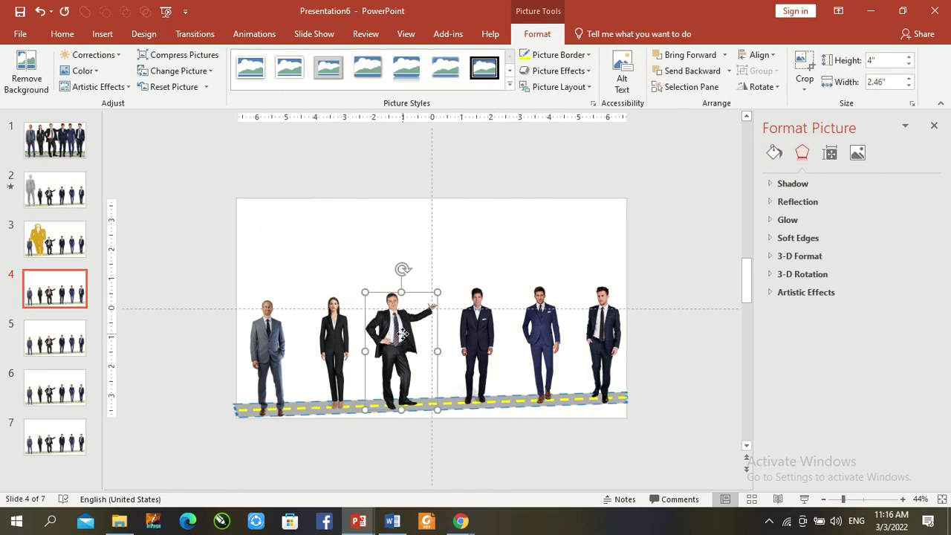
{"action": "left_click_drag", "start_coordinate": [401, 334], "coordinate": [404, 334]}
{"action": "left_click", "coordinate": [33, 247]}
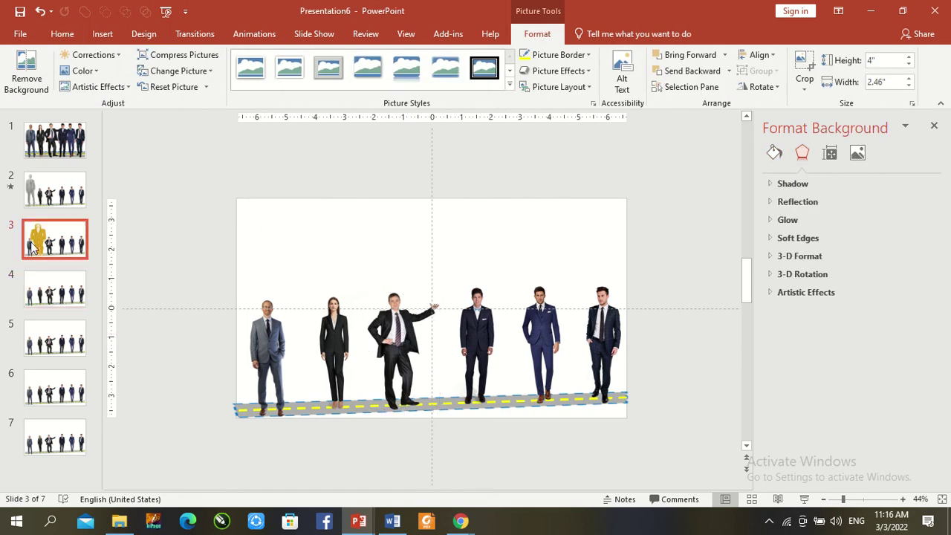
{"action": "left_click", "coordinate": [386, 318]}
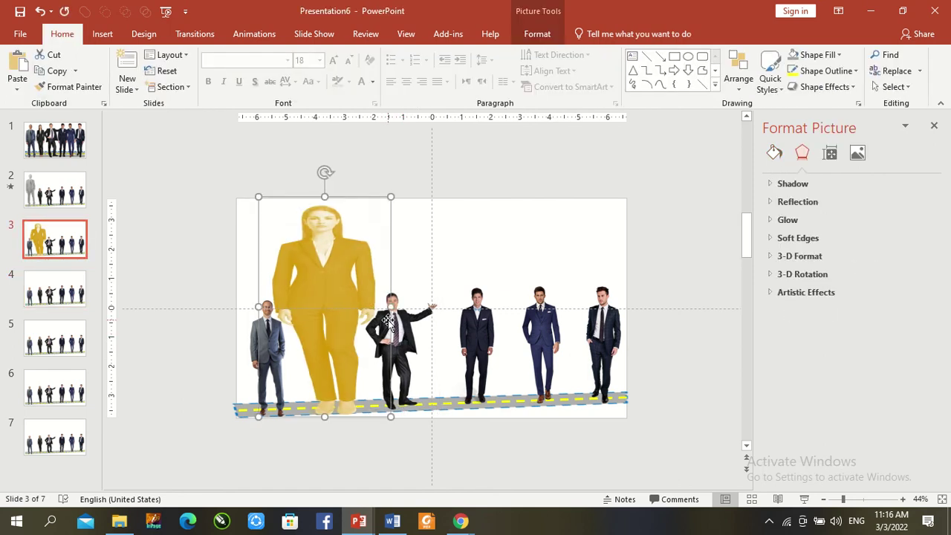
{"action": "left_click", "coordinate": [405, 321]}
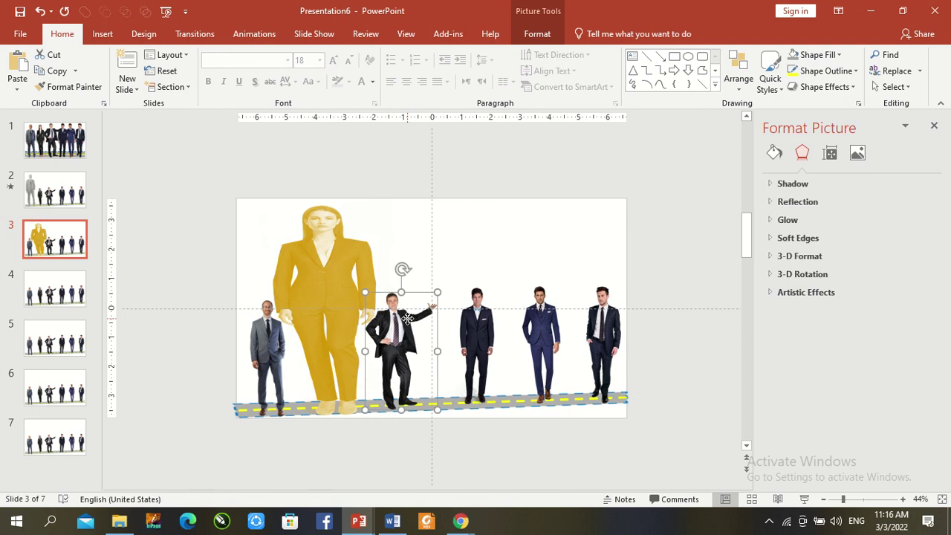
{"action": "left_click_drag", "start_coordinate": [399, 321], "coordinate": [406, 321]}
{"action": "left_click", "coordinate": [67, 283]}
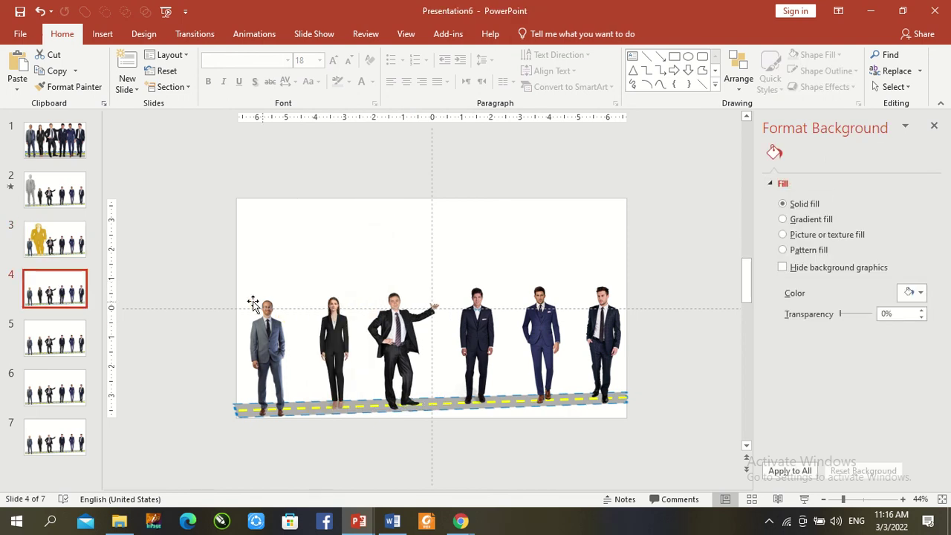
Size the pointing man on slide 4 to 7.5" tall and 4.5" wide and stand him on the road.
{"action": "left_click", "coordinate": [388, 328]}
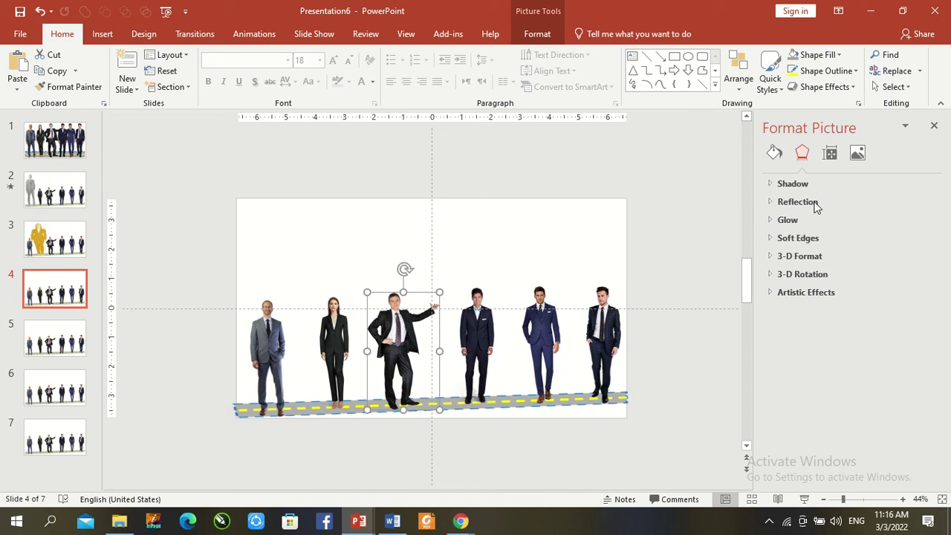
{"action": "left_click", "coordinate": [830, 153]}
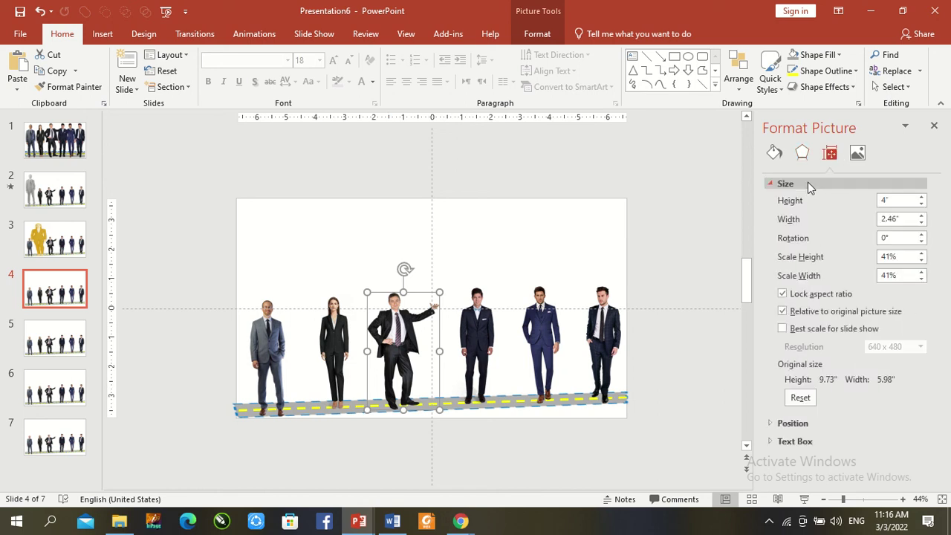
{"action": "left_click", "coordinate": [896, 200]}
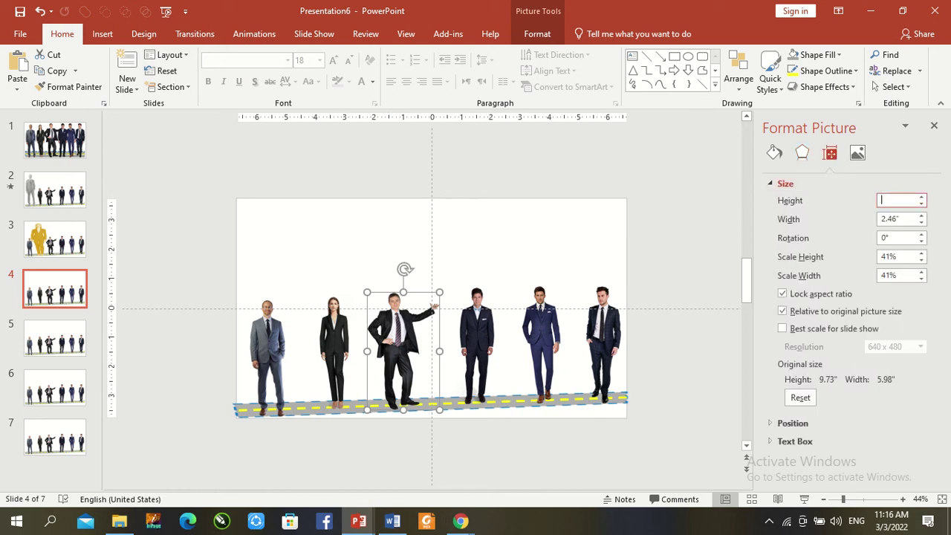
{"action": "type", "text": "7.5"}
{"action": "key", "text": "Return"}
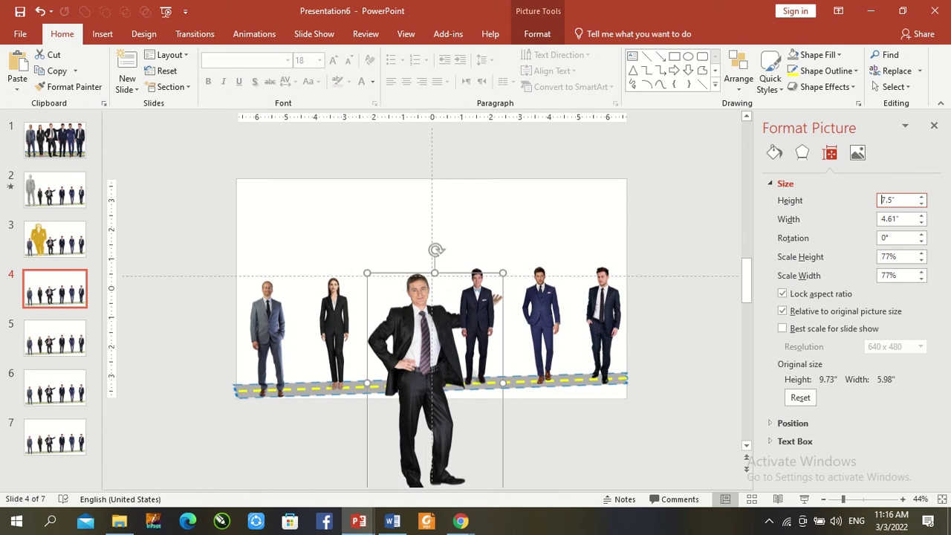
{"action": "left_click", "coordinate": [900, 219]}
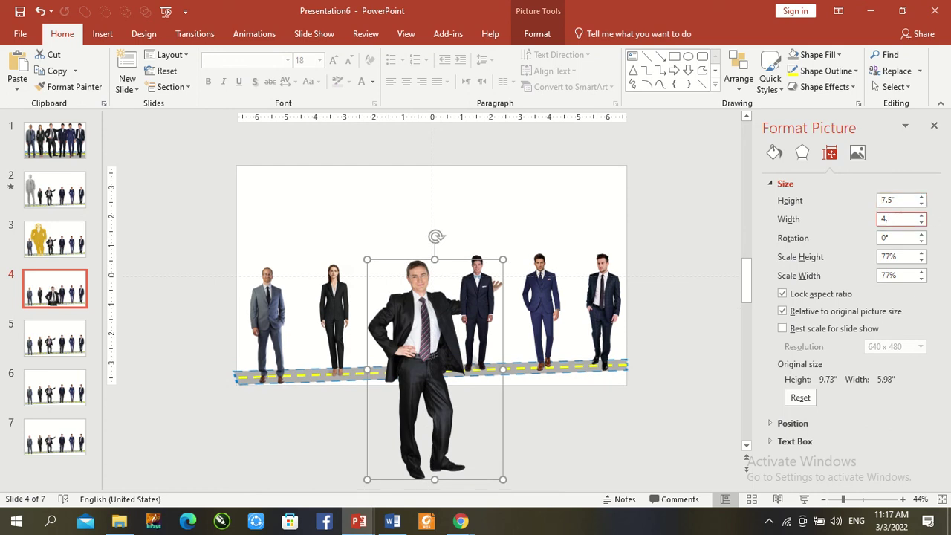
{"action": "type", "text": "5"}
{"action": "key", "text": "Return"}
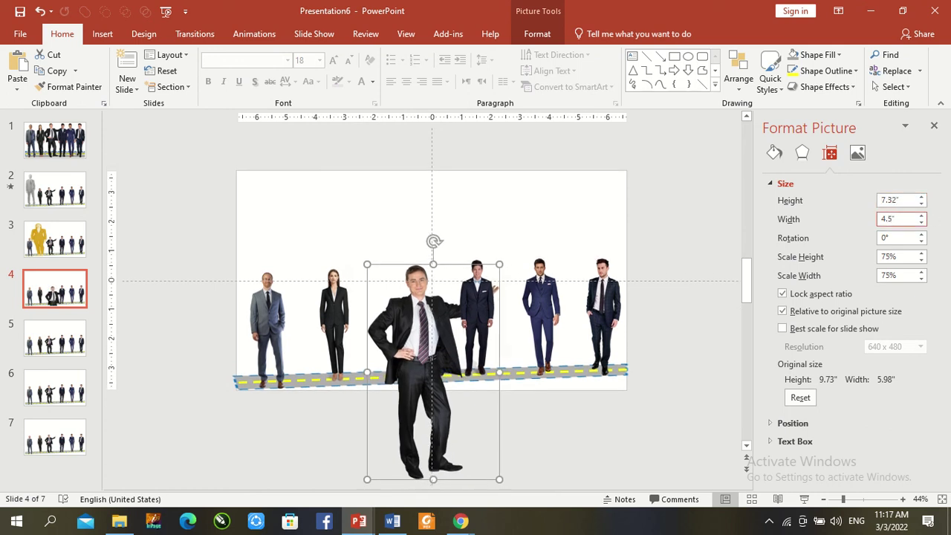
{"action": "left_click_drag", "start_coordinate": [421, 335], "coordinate": [396, 242]}
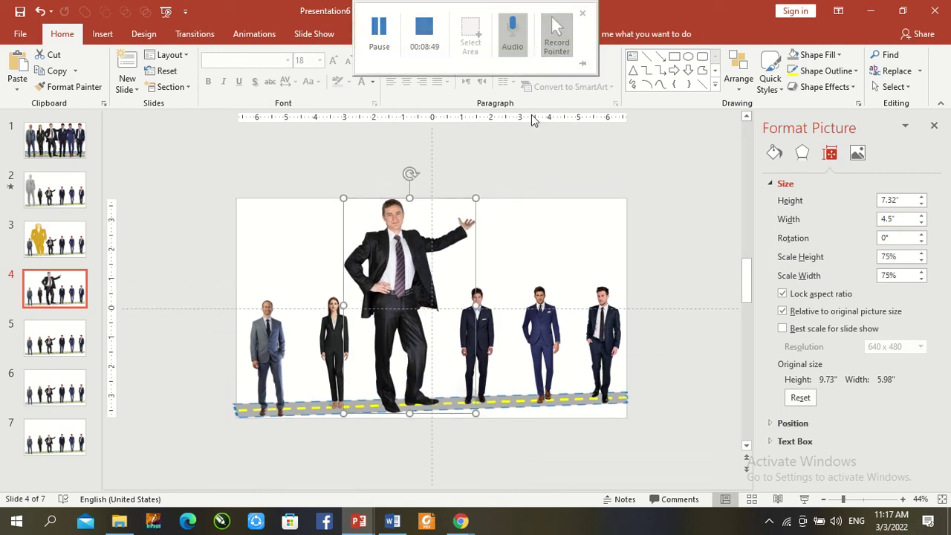
Recolour slide 4's man a washed-out grey, then select the fourth man on slide 5.
{"action": "left_click", "coordinate": [537, 33]}
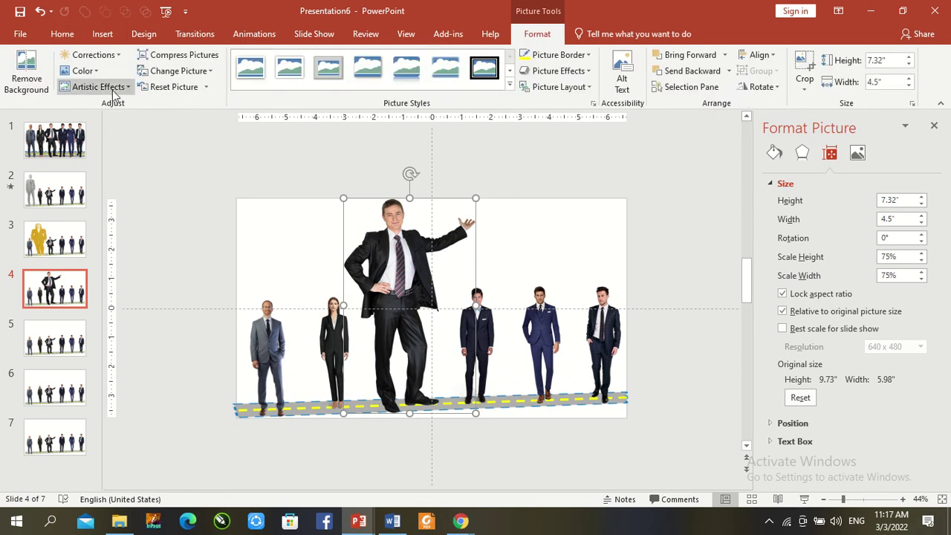
{"action": "left_click", "coordinate": [86, 70]}
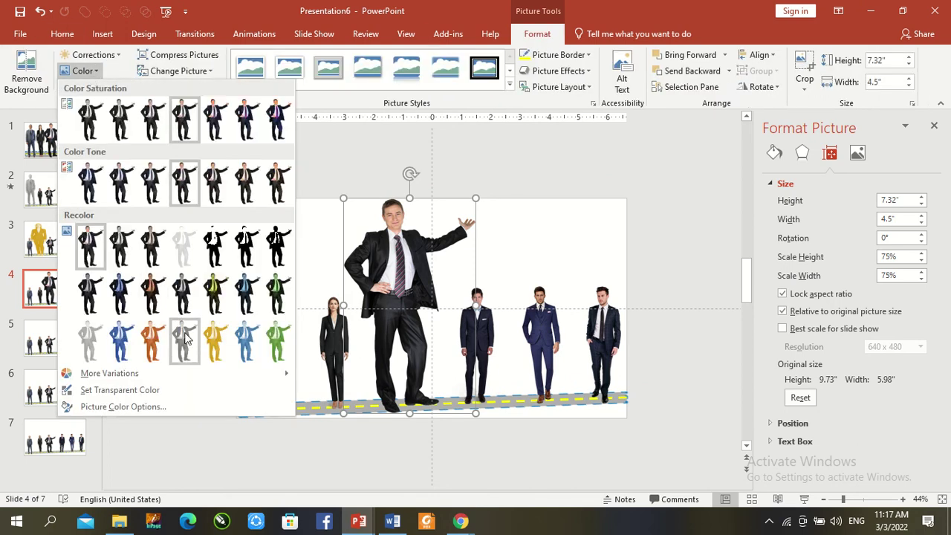
{"action": "left_click", "coordinate": [185, 338]}
{"action": "left_click", "coordinate": [550, 249]}
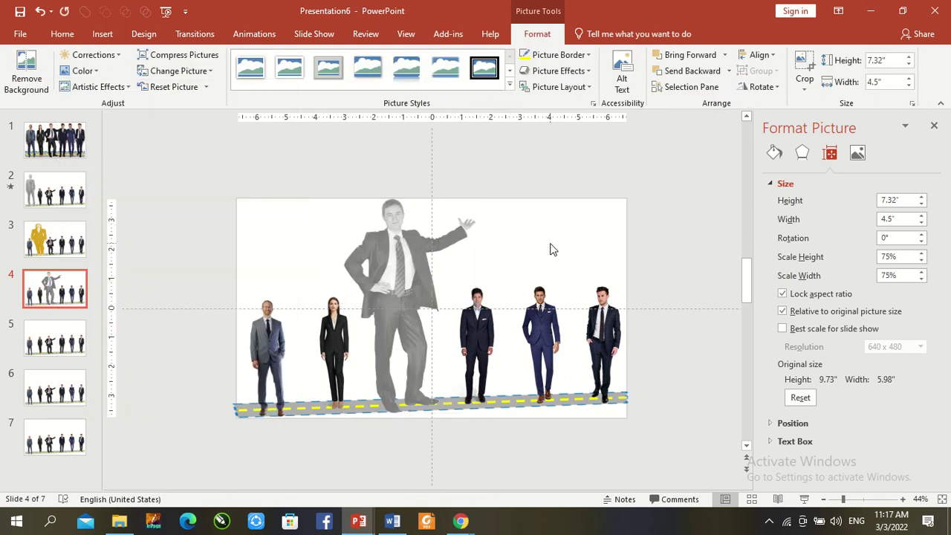
{"action": "left_click", "coordinate": [58, 347]}
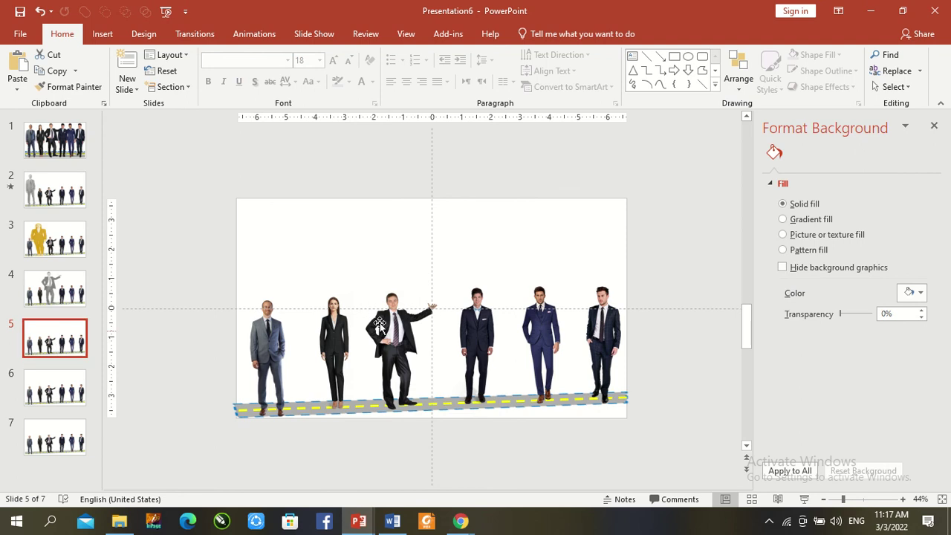
{"action": "left_click", "coordinate": [486, 338]}
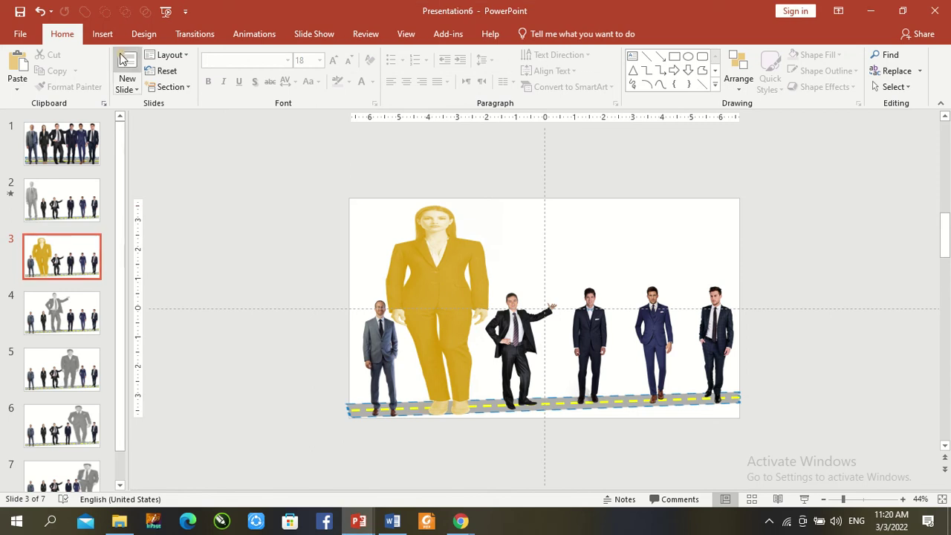
Apply the Morph transition to slides 3, 4, 5, 6 and 7 one after another.
{"action": "left_click", "coordinate": [186, 37]}
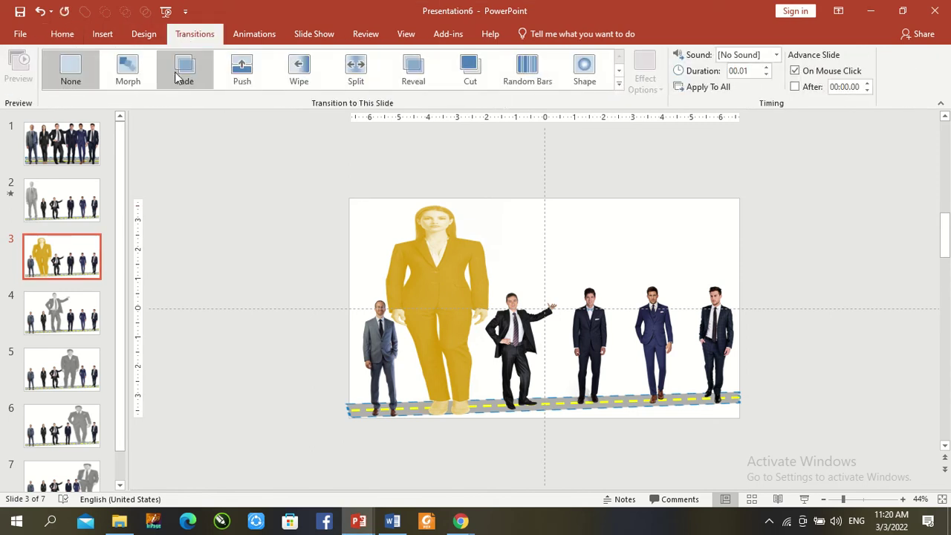
{"action": "left_click", "coordinate": [124, 68]}
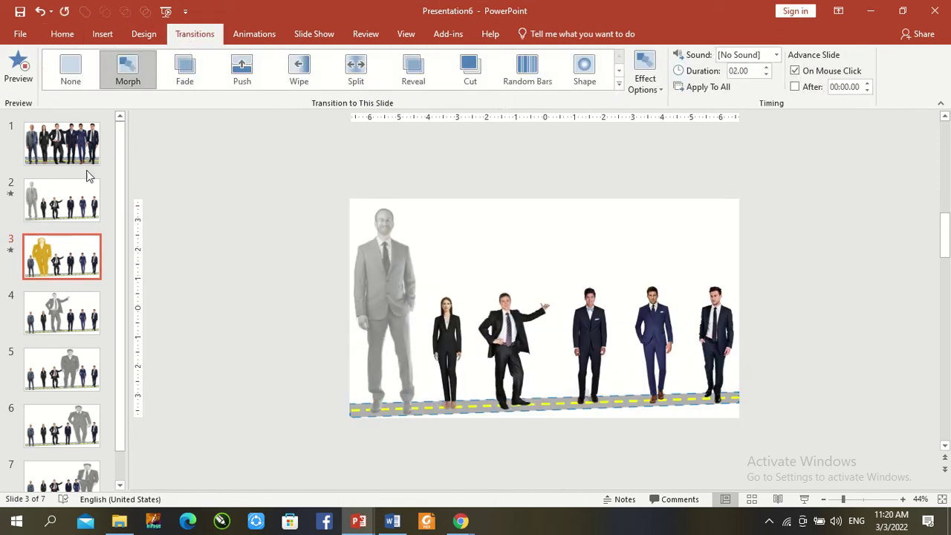
{"action": "left_click", "coordinate": [63, 324]}
{"action": "left_click", "coordinate": [125, 65]}
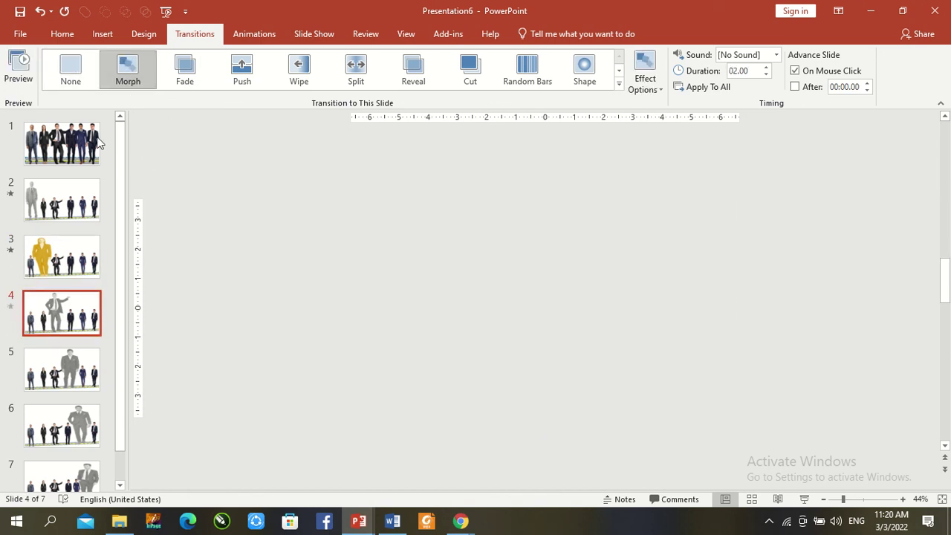
{"action": "left_click", "coordinate": [72, 355]}
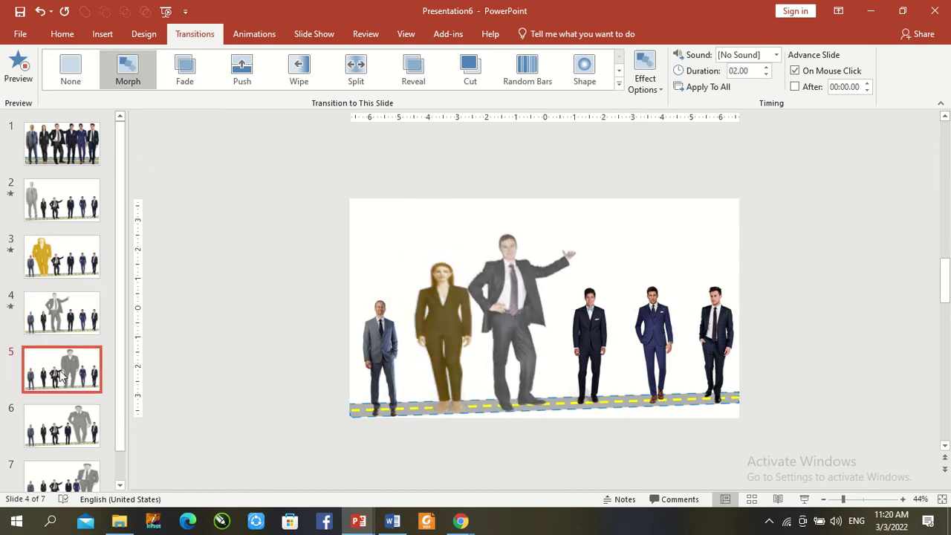
{"action": "left_click", "coordinate": [133, 82]}
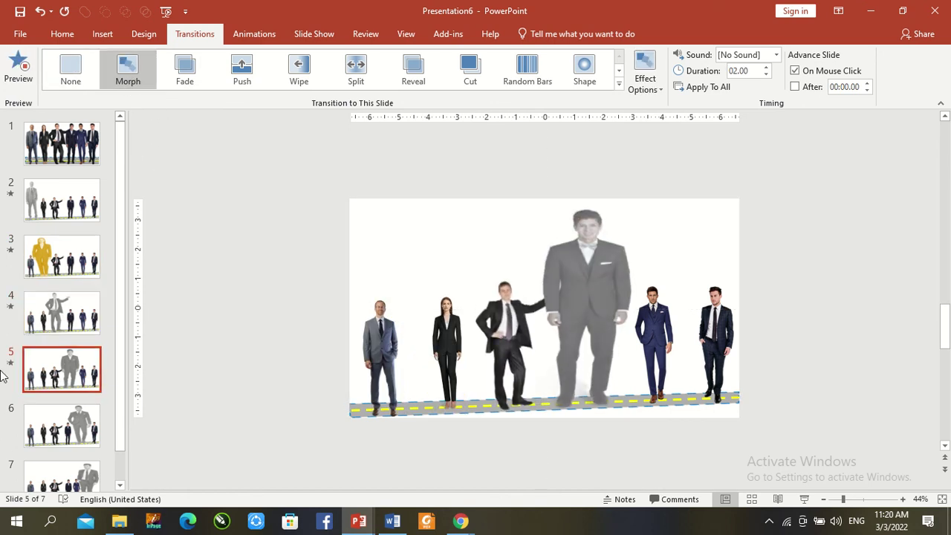
{"action": "left_click", "coordinate": [62, 425]}
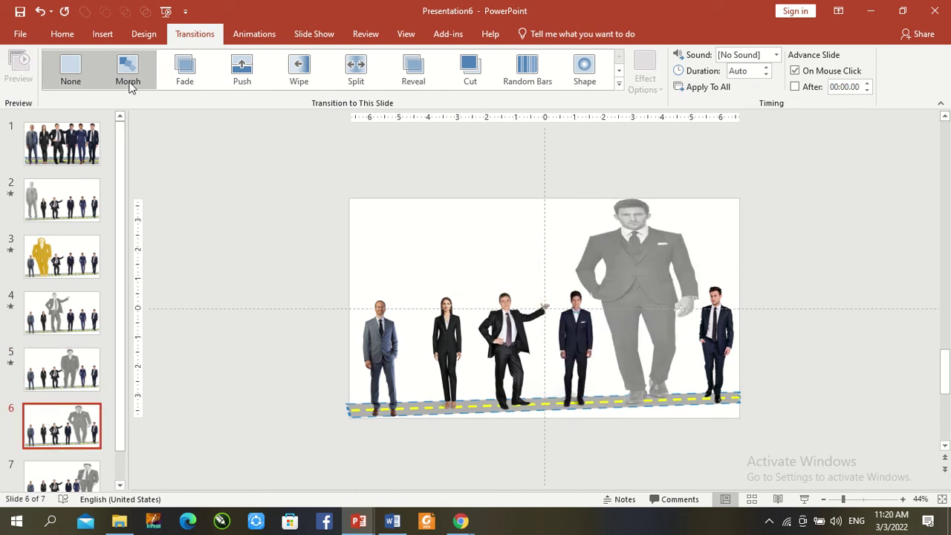
{"action": "left_click", "coordinate": [128, 82]}
{"action": "scroll", "coordinate": [118, 464], "scroll_direction": "down", "scroll_amount": 1}
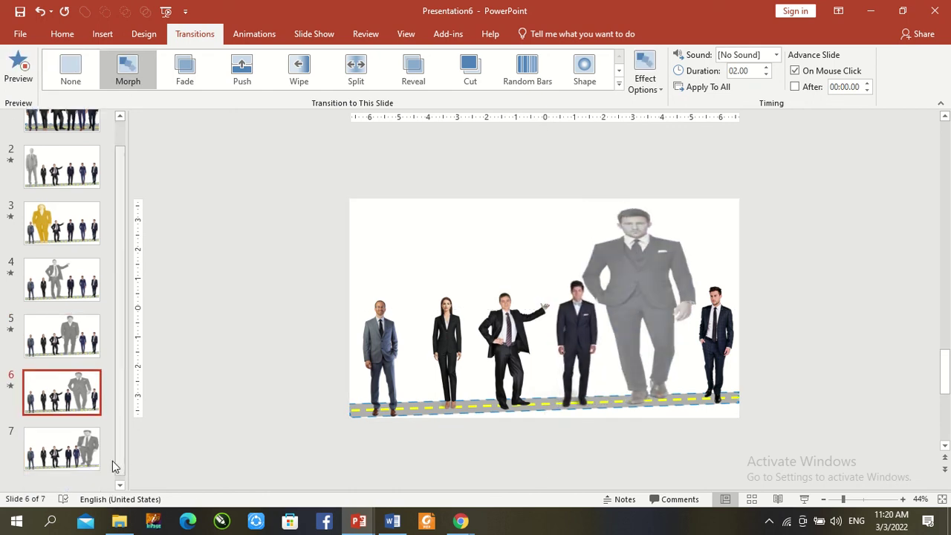
{"action": "left_click", "coordinate": [92, 462]}
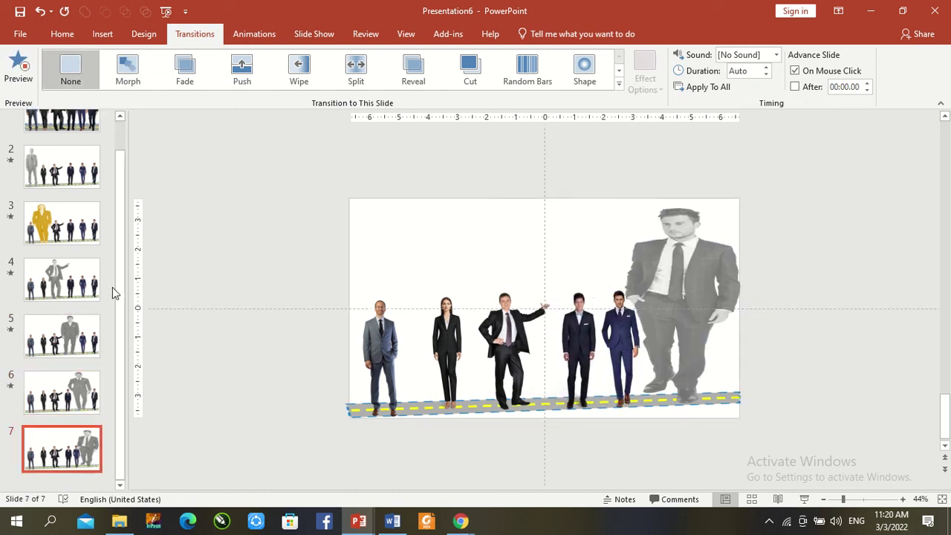
{"action": "left_click", "coordinate": [134, 82]}
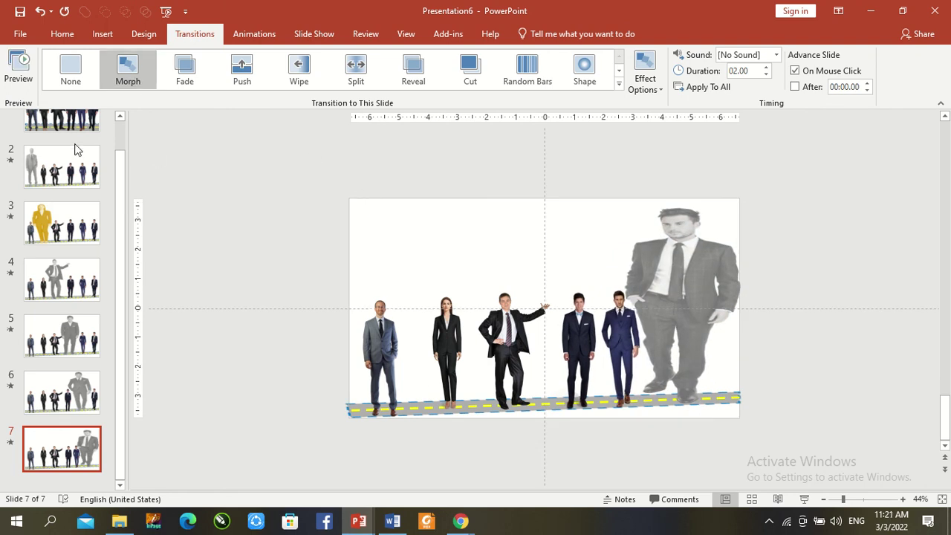
{"action": "left_click", "coordinate": [120, 129]}
Draw a rectangle beside the man's head on slide 2, then delete it.
{"action": "left_click", "coordinate": [61, 190]}
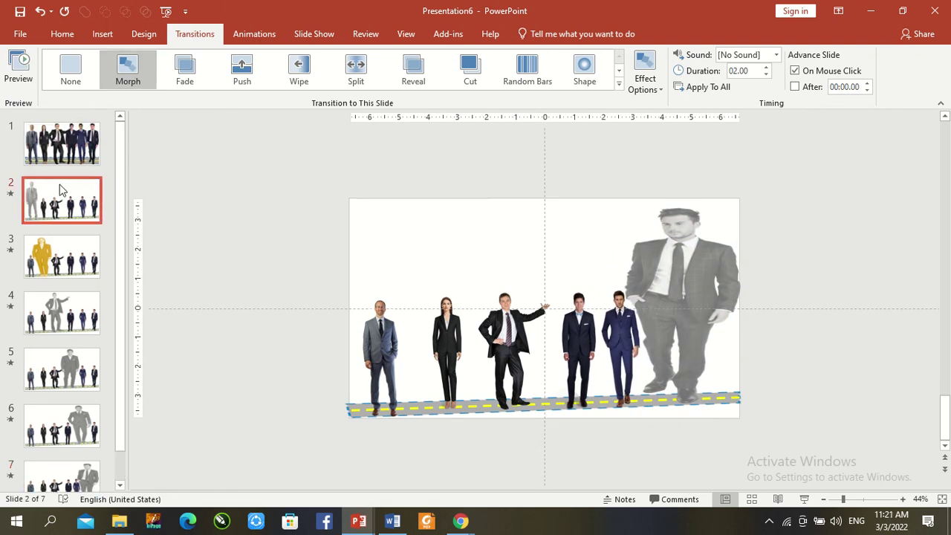
{"action": "left_click", "coordinate": [65, 34]}
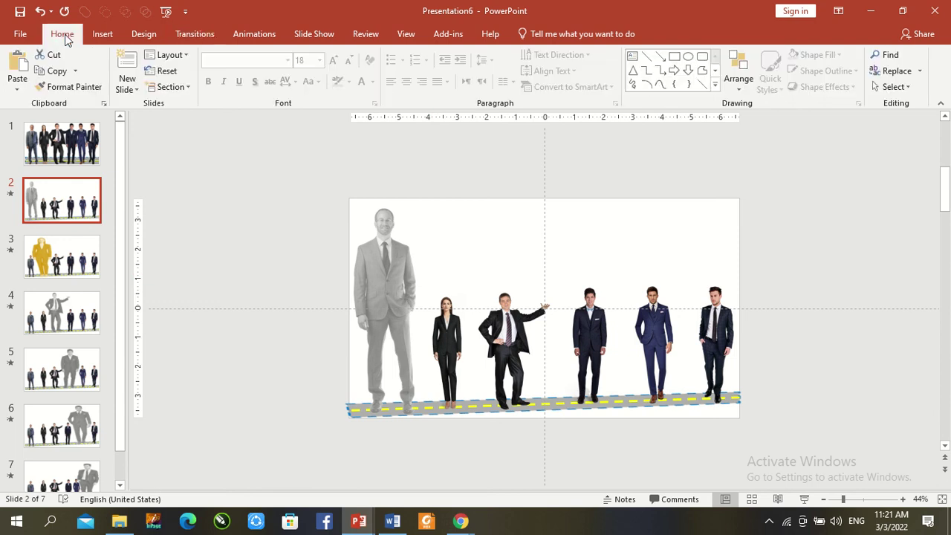
{"action": "left_click", "coordinate": [103, 35]}
{"action": "left_click", "coordinate": [238, 78]}
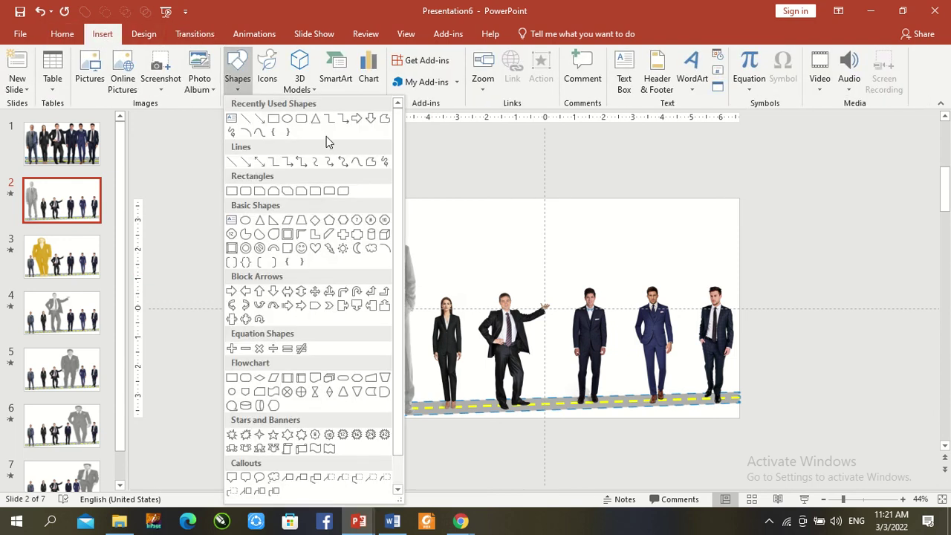
{"action": "left_click", "coordinate": [273, 120]}
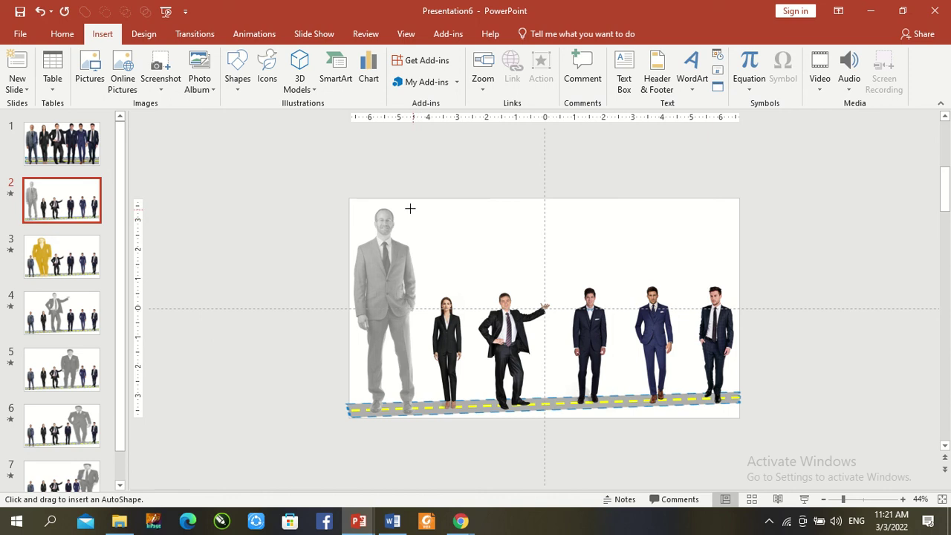
{"action": "left_click_drag", "start_coordinate": [407, 207], "coordinate": [517, 269]}
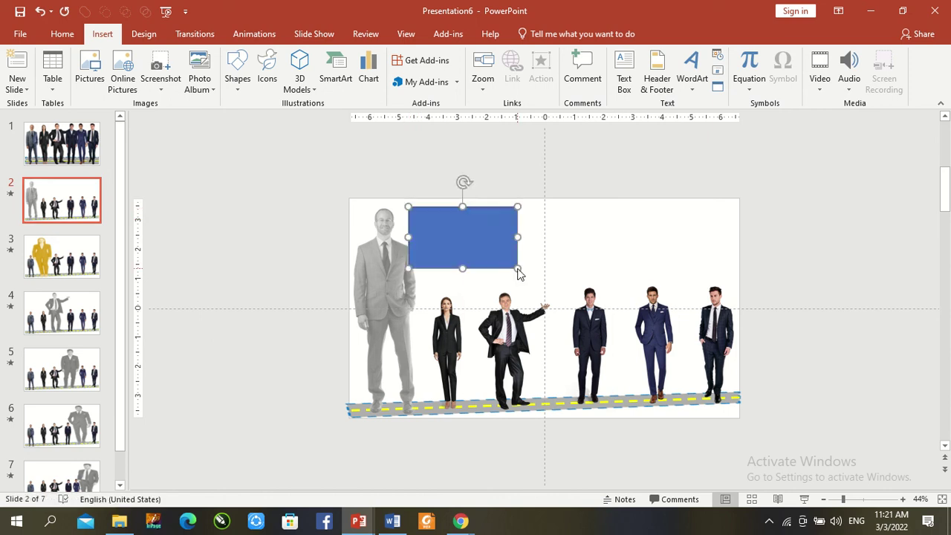
{"action": "key", "text": "Delete"}
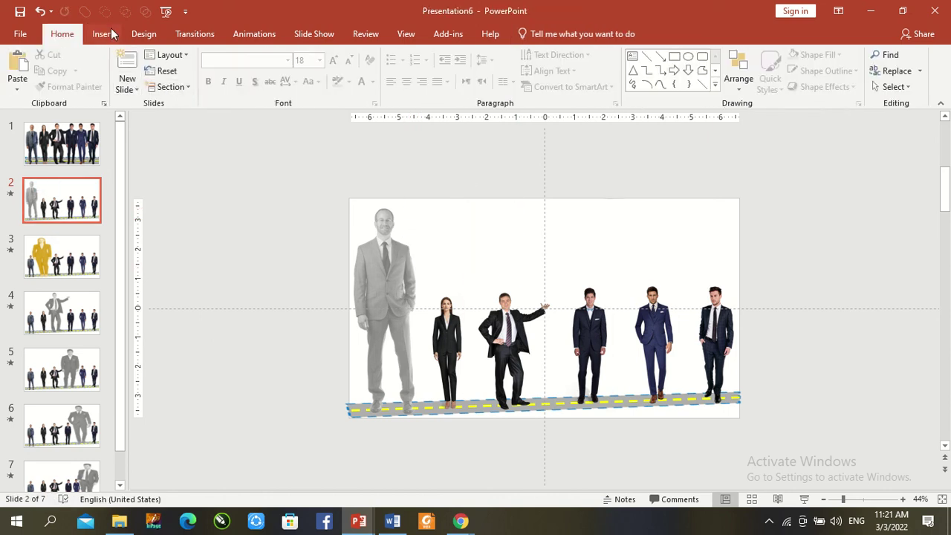
Add a text box beside the man with three lines: the person's name, 'Ex' and 'Sa'.
{"action": "left_click", "coordinate": [108, 30]}
{"action": "left_click", "coordinate": [237, 91]}
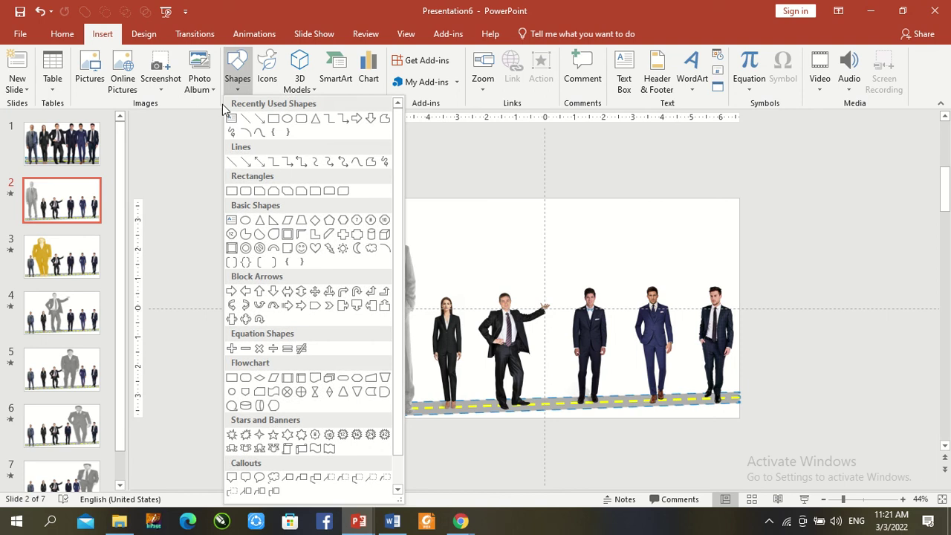
{"action": "left_click", "coordinate": [246, 127]}
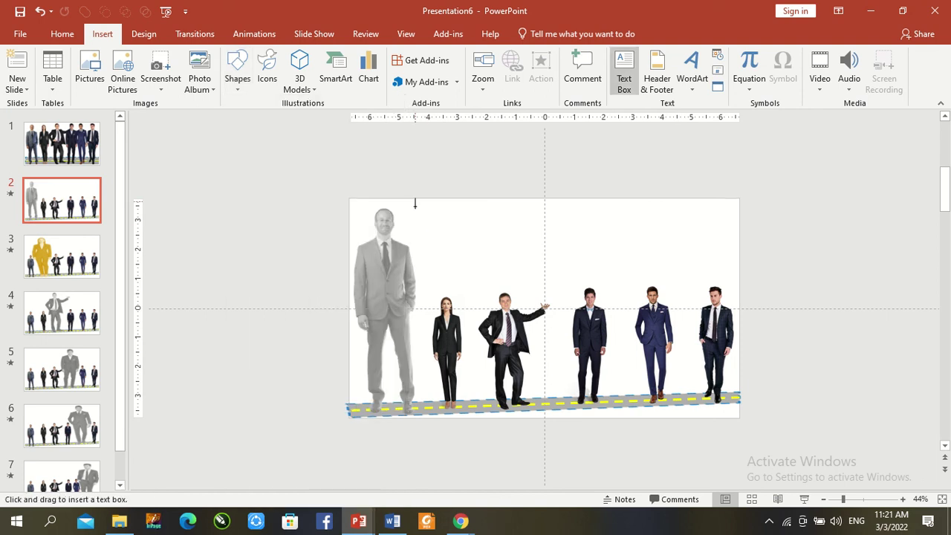
{"action": "left_click_drag", "start_coordinate": [411, 206], "coordinate": [520, 251]}
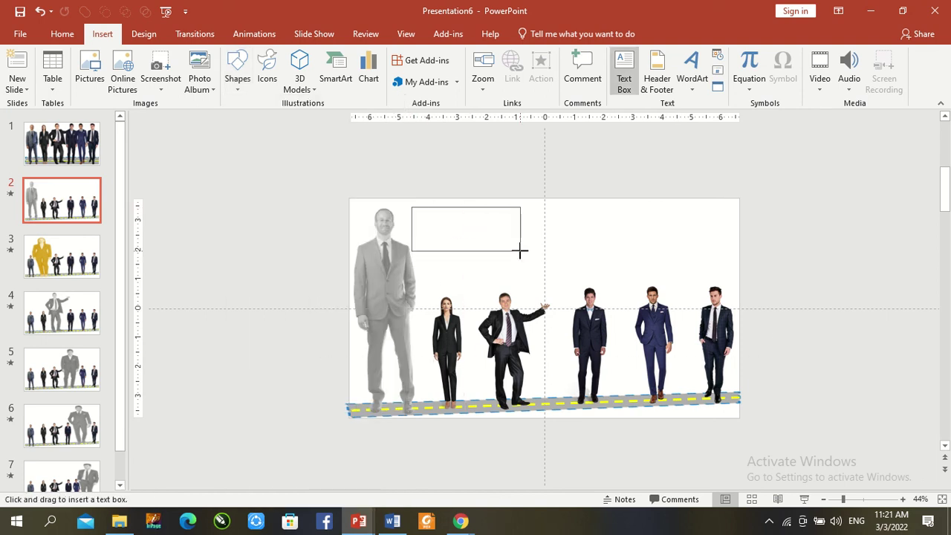
{"action": "type", "text": "Mr. "}
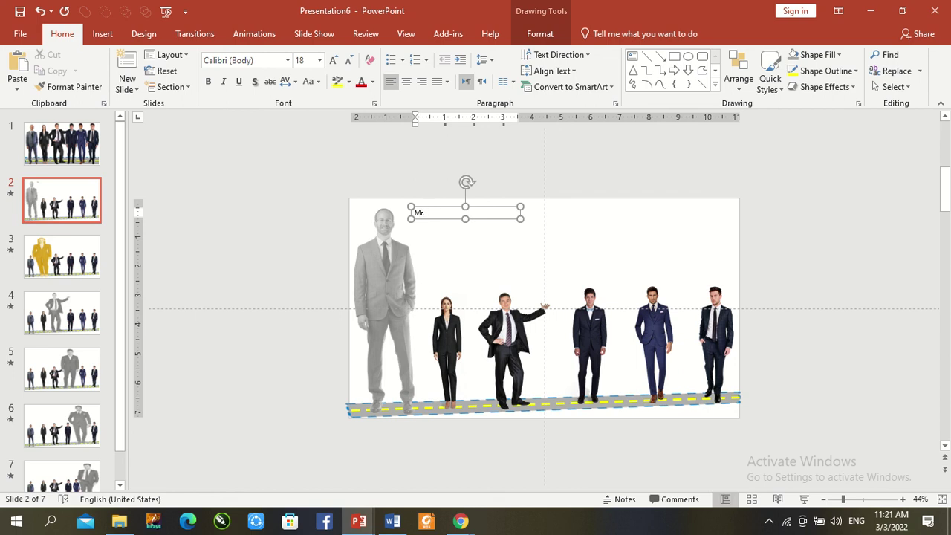
{"action": "type", "text": "Alex"}
{"action": "key", "text": "Return"}
{"action": "type", "text": "Experience"}
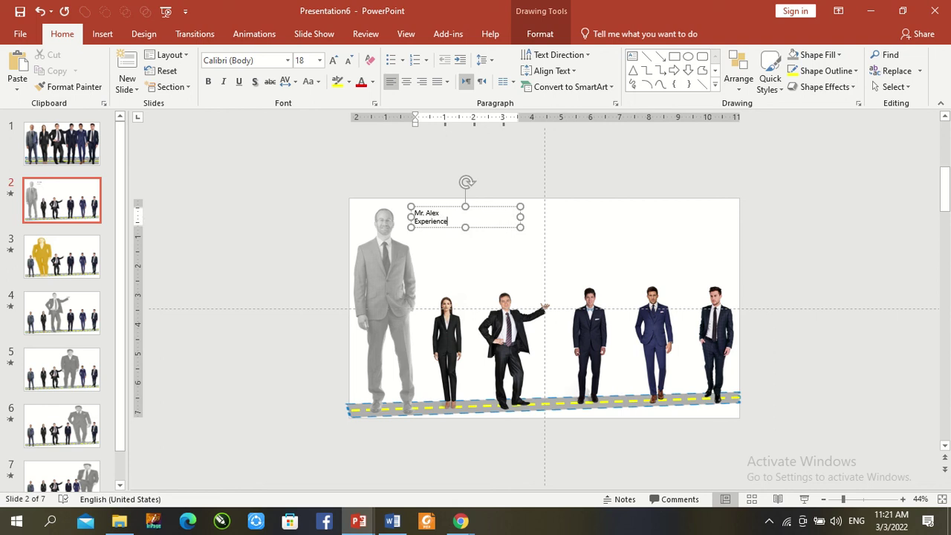
{"action": "key", "text": "Return"}
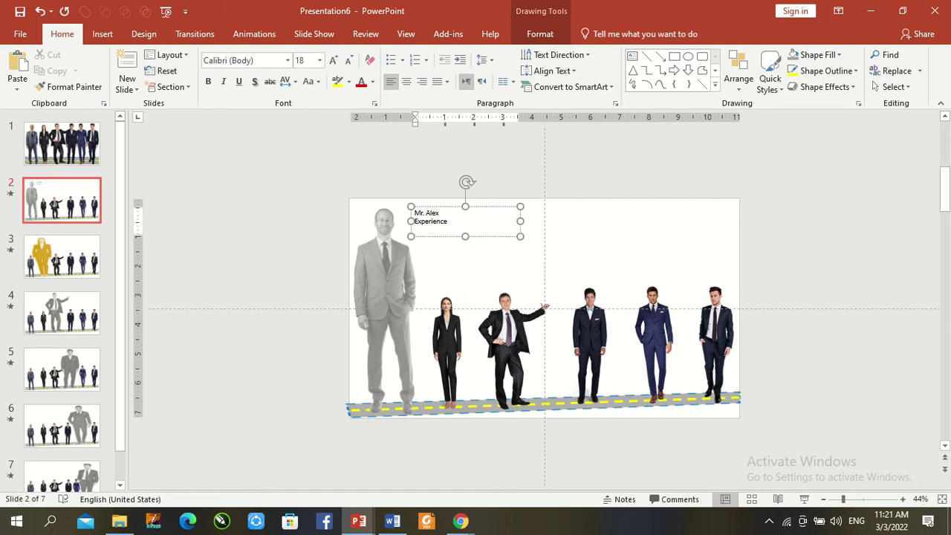
{"action": "type", "text": "Salary"}
Make all the label text 36 pt bold.
{"action": "key", "text": "ctrl+a"}
{"action": "left_click", "coordinate": [320, 60]}
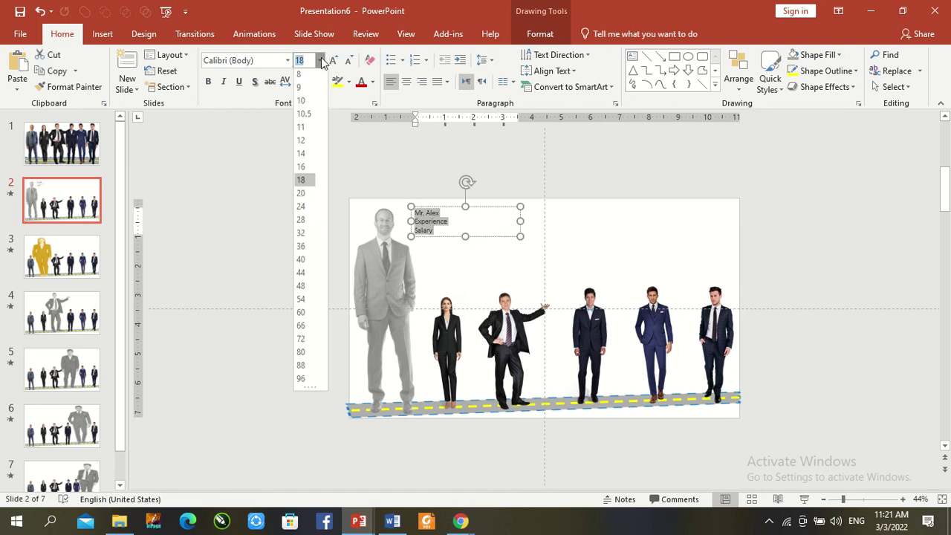
{"action": "left_click", "coordinate": [301, 248]}
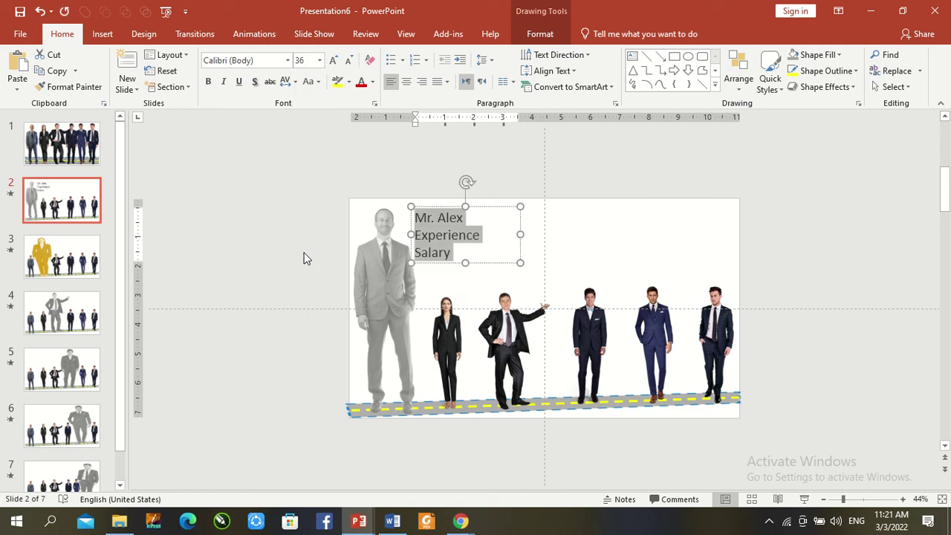
{"action": "key", "text": "ctrl+b"}
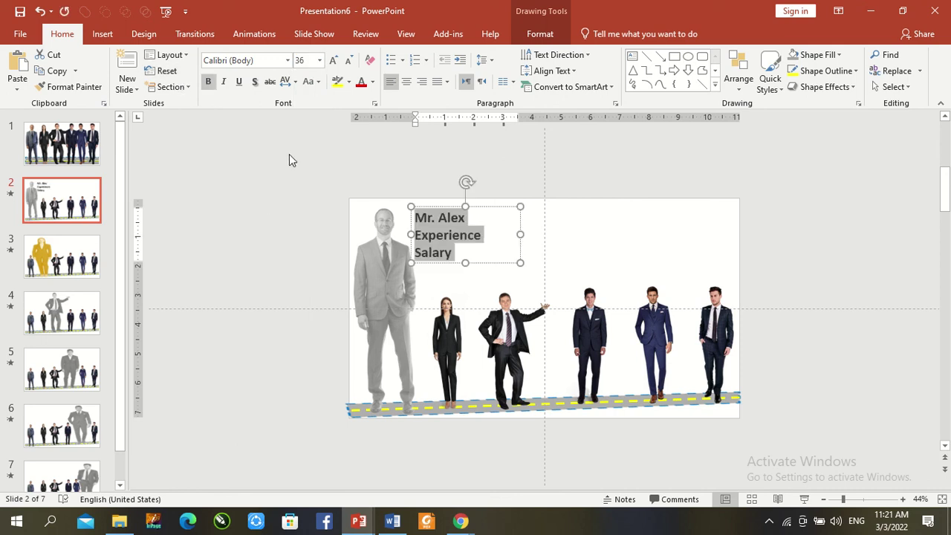
Apply the Compress entrance effect from the full list of entrance effects.
{"action": "left_click", "coordinate": [247, 34]}
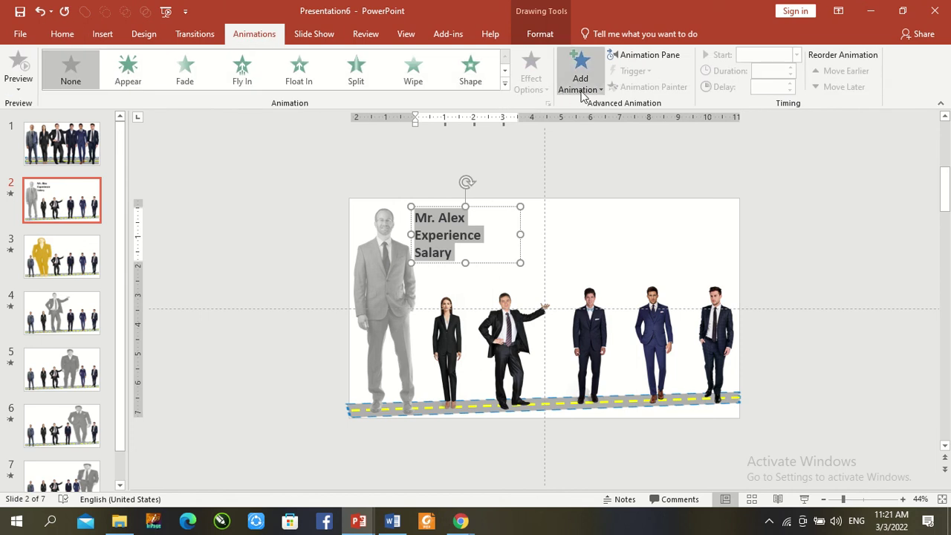
{"action": "left_click", "coordinate": [581, 88]}
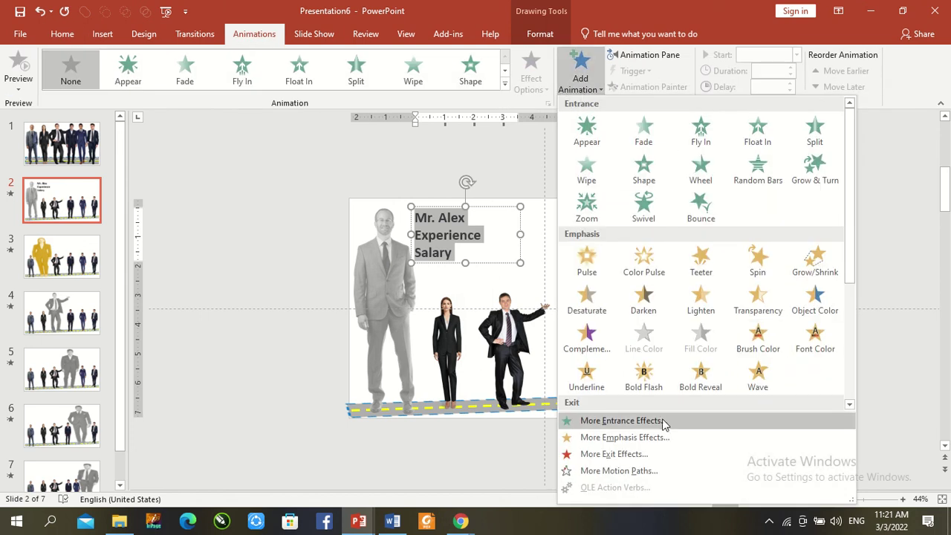
{"action": "left_click", "coordinate": [664, 420]}
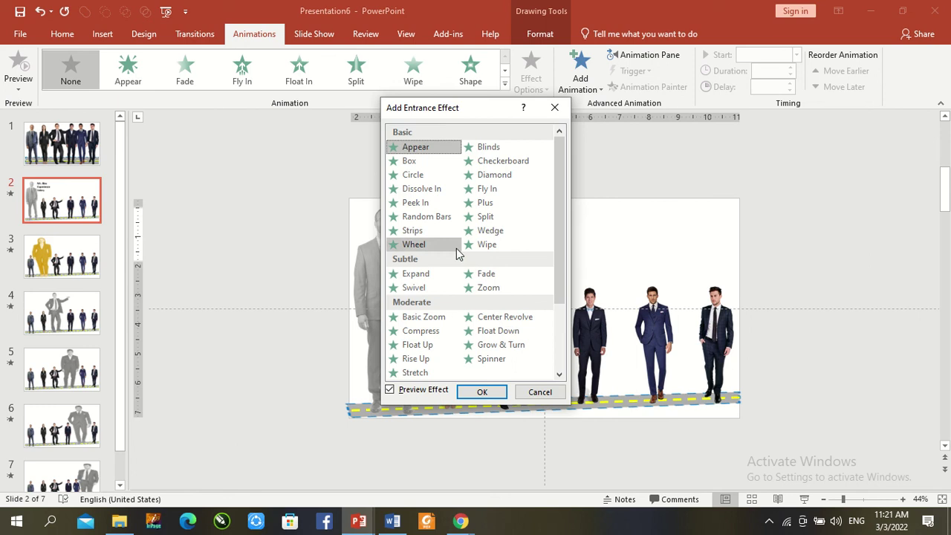
{"action": "left_click", "coordinate": [423, 331]}
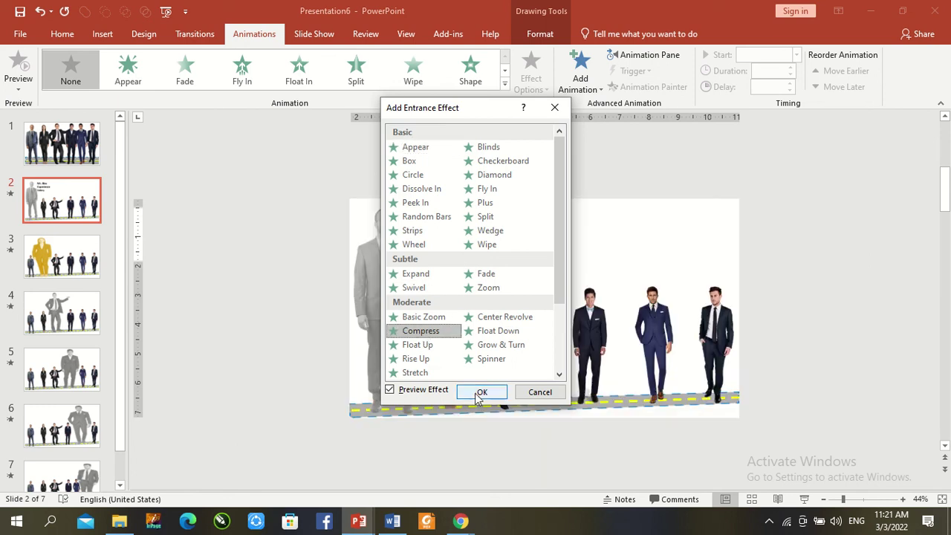
{"action": "left_click", "coordinate": [481, 392]}
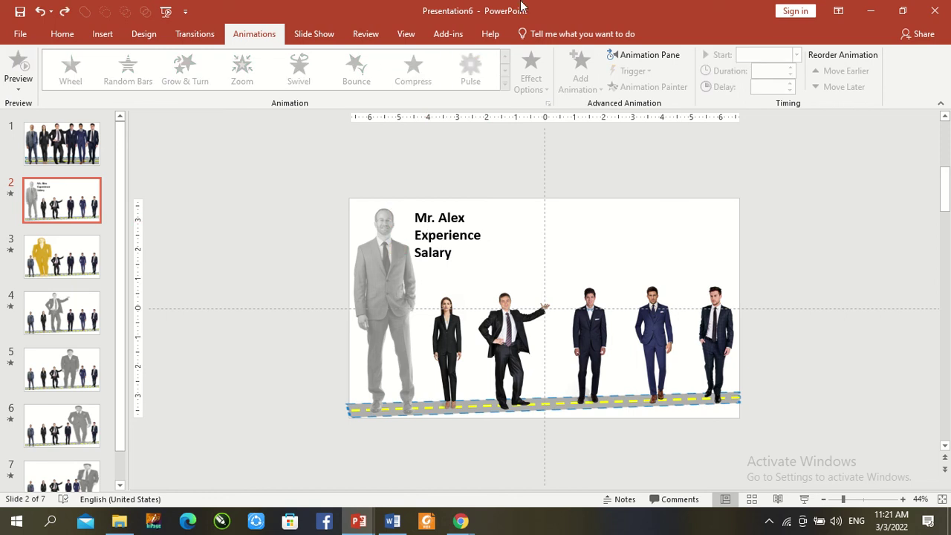
With the Animation Pane showing, give the name label text box Compress, starting With Previous.
{"action": "left_click", "coordinate": [661, 55]}
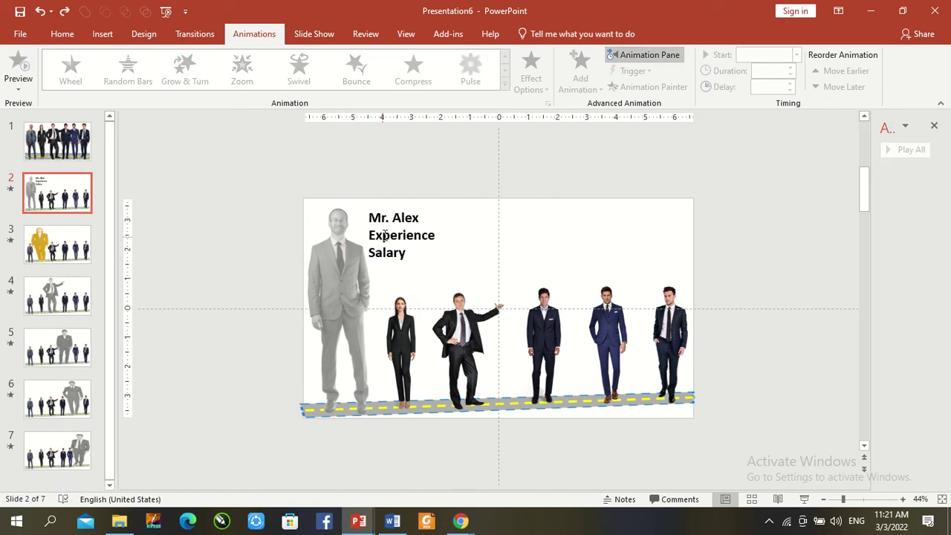
{"action": "left_click", "coordinate": [392, 207]}
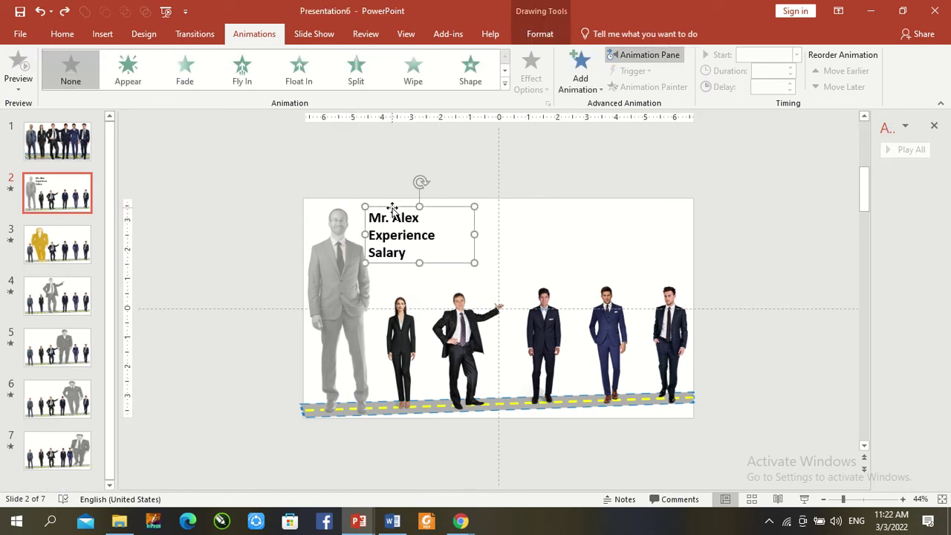
{"action": "left_click", "coordinate": [579, 80]}
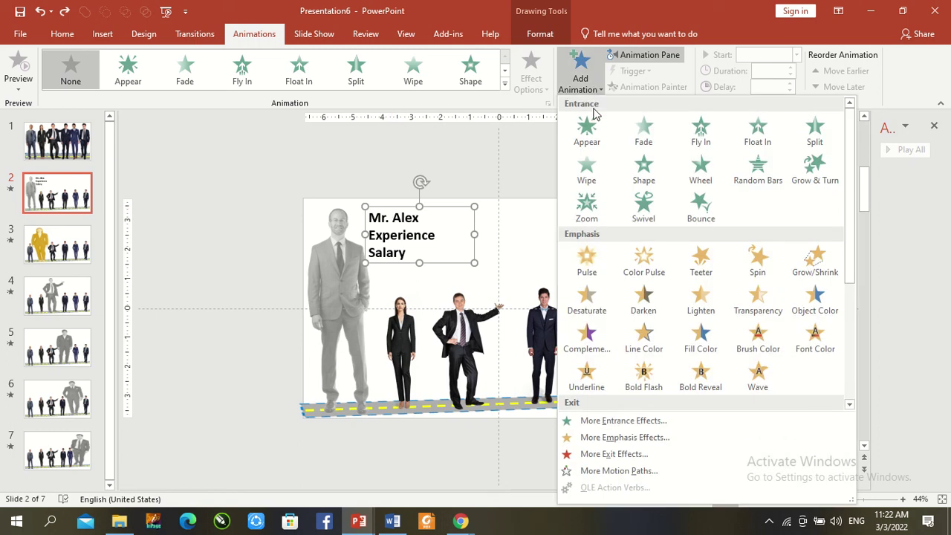
{"action": "left_click", "coordinate": [605, 421]}
{"action": "left_click", "coordinate": [427, 331]}
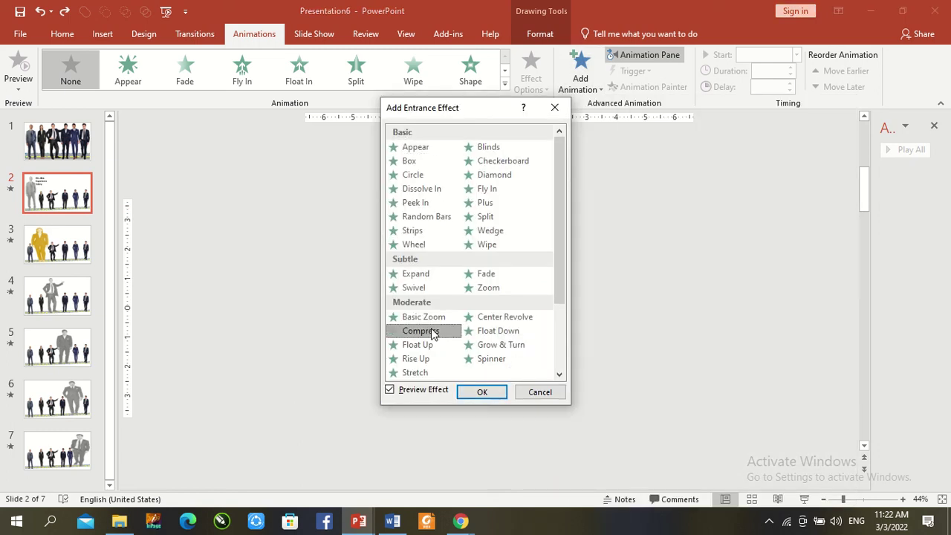
{"action": "left_click", "coordinate": [483, 391]}
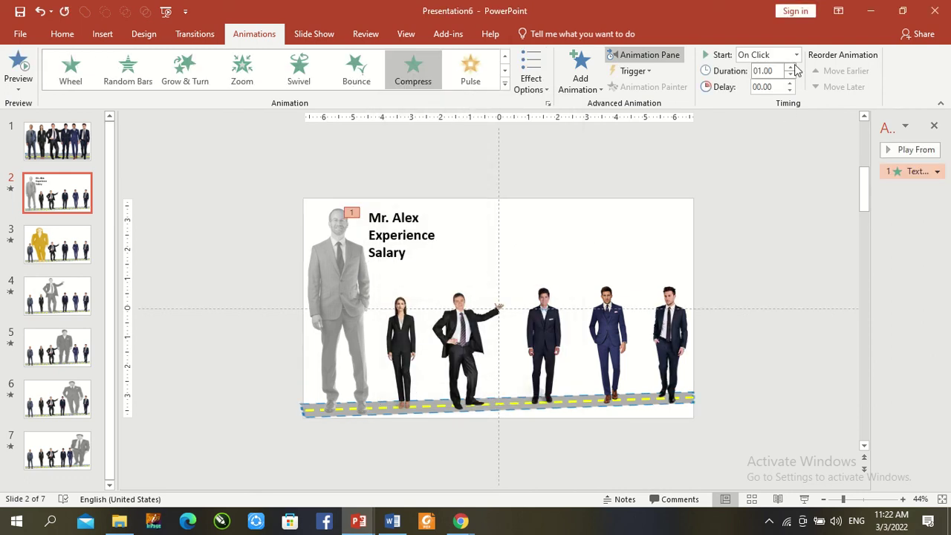
{"action": "left_click", "coordinate": [795, 55]}
{"action": "left_click", "coordinate": [782, 84]}
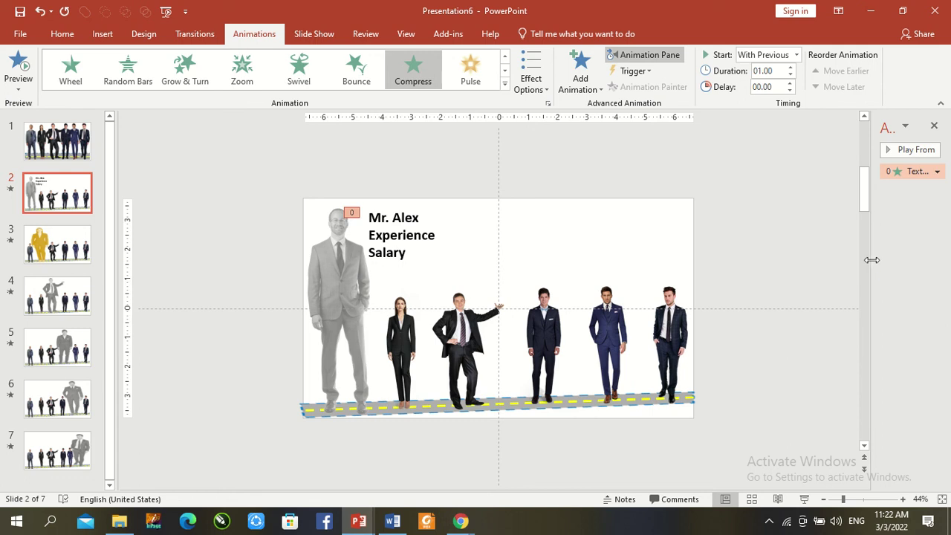
{"action": "left_click_drag", "start_coordinate": [873, 259], "coordinate": [739, 259]}
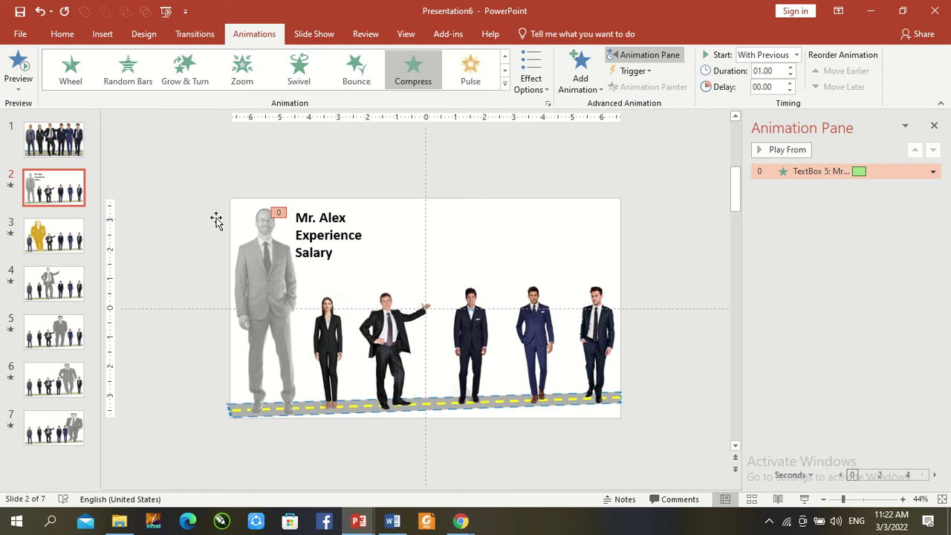
Copy the slide 2 label, place it beside the enlarged woman on slide 3, and rename it.
{"action": "left_click", "coordinate": [312, 217]}
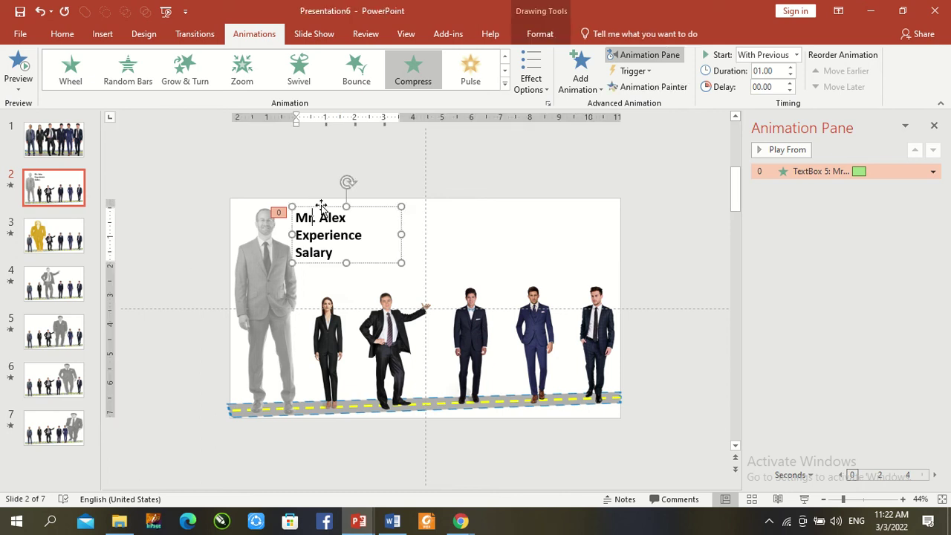
{"action": "left_click", "coordinate": [321, 206]}
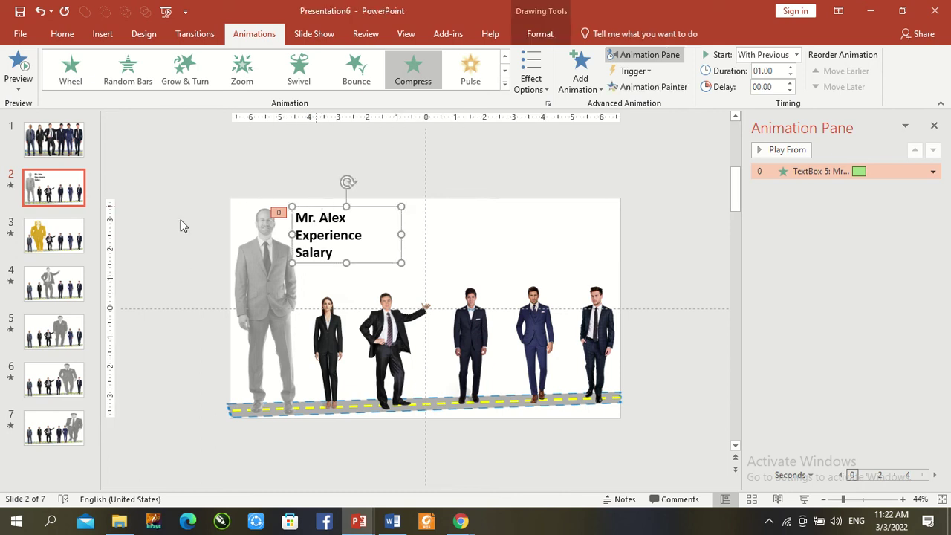
{"action": "left_click", "coordinate": [56, 238]}
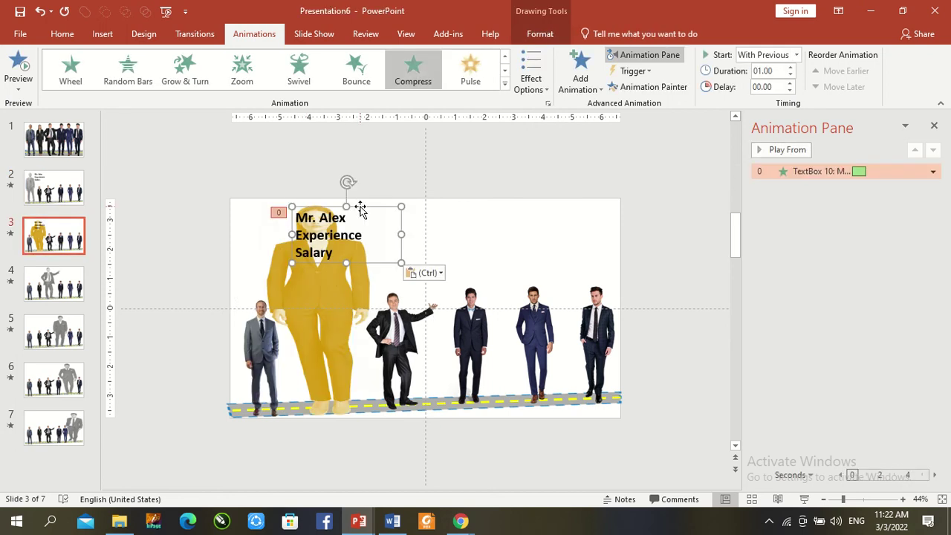
{"action": "left_click_drag", "start_coordinate": [362, 206], "coordinate": [427, 200]}
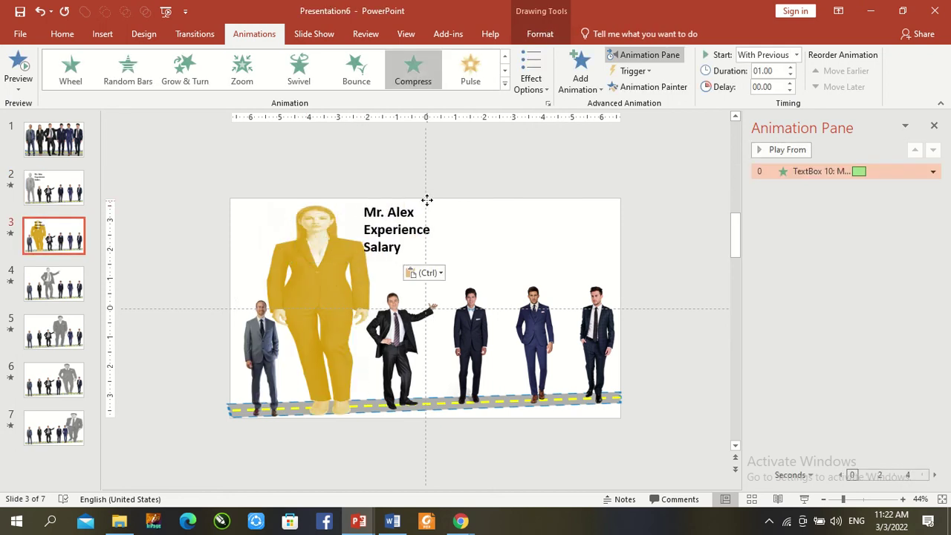
{"action": "double_click", "coordinate": [399, 211]}
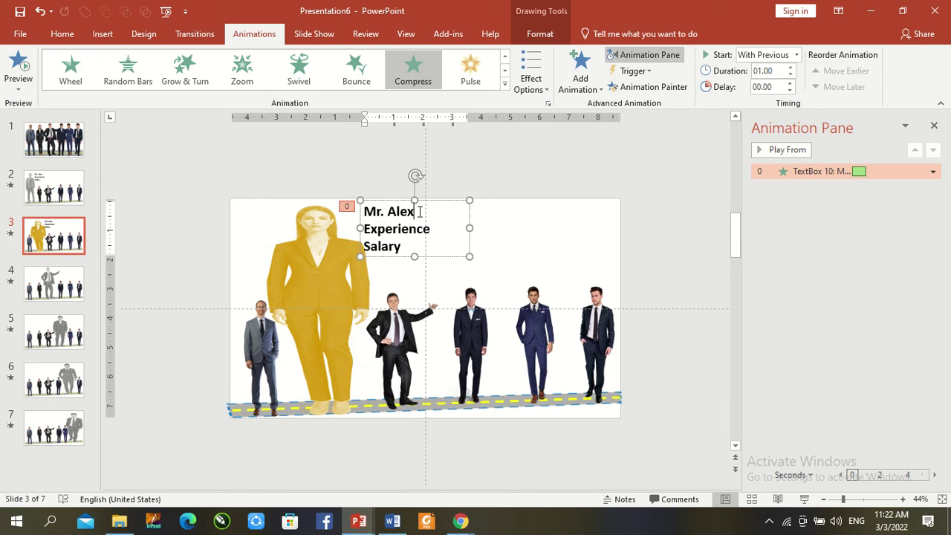
{"action": "key", "text": "Delete"}
{"action": "type", "text": "Ale"}
Paste the label on slide 4 beside the enlarged man and clear the old name.
{"action": "left_click", "coordinate": [67, 283]}
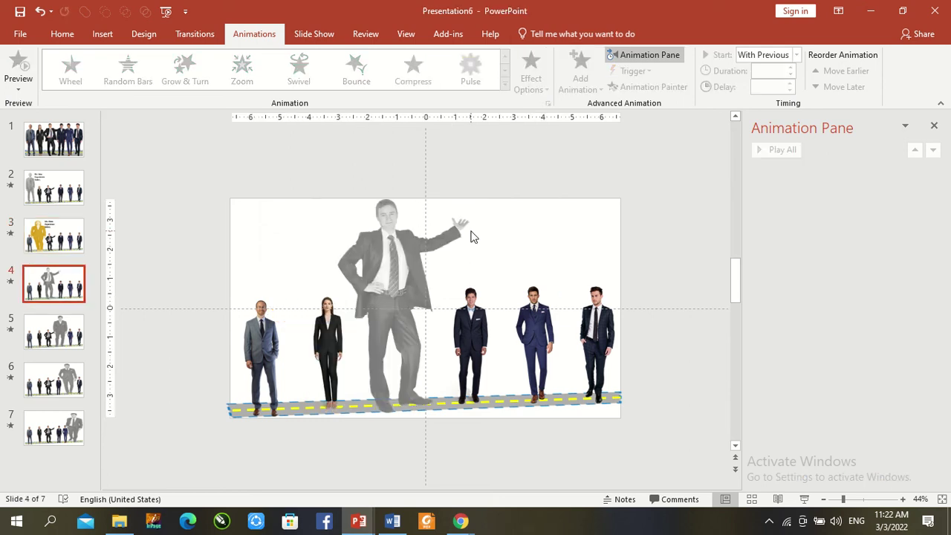
{"action": "key", "text": "ctrl+v"}
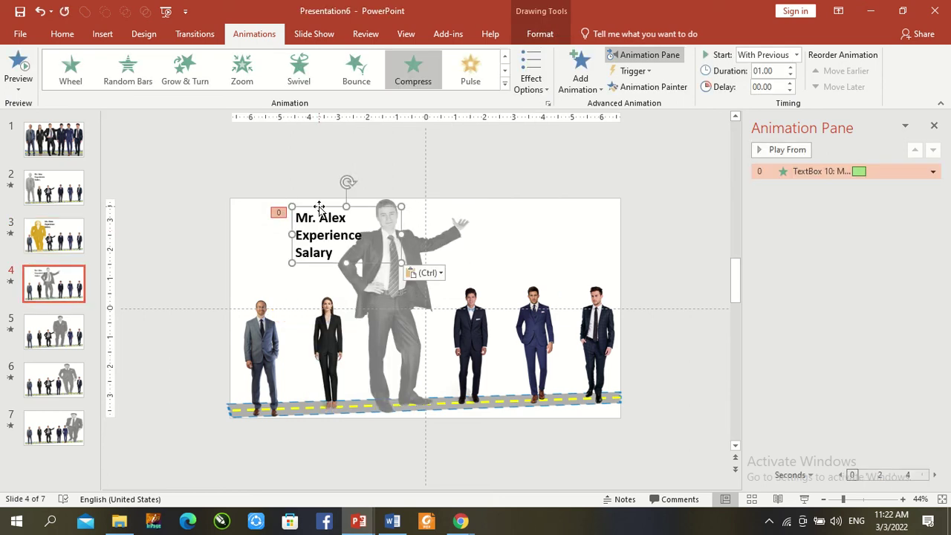
{"action": "left_click_drag", "start_coordinate": [319, 207], "coordinate": [316, 198]}
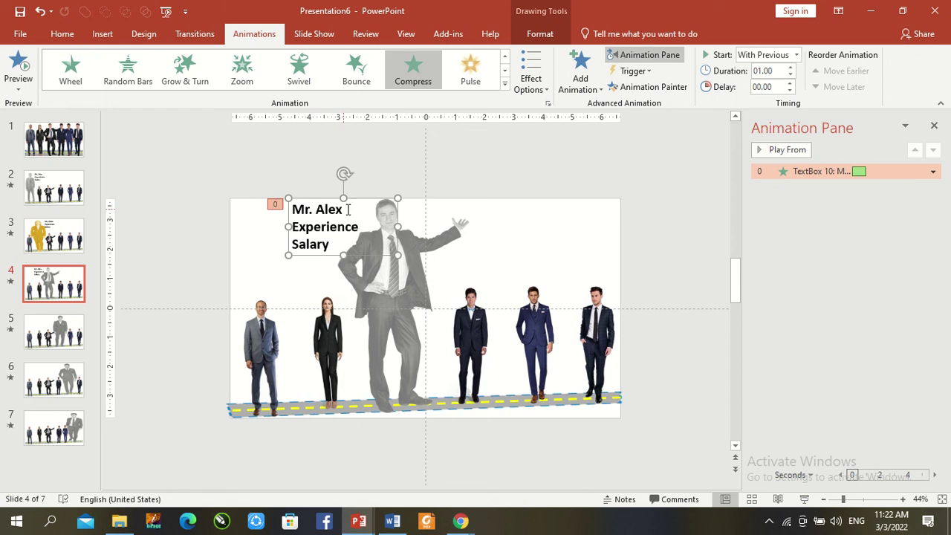
{"action": "left_click", "coordinate": [348, 209]}
{"action": "key", "text": "BackSpace"}
{"action": "key", "text": "BackSpace"}
{"action": "key", "text": "BackSpace"}
{"action": "type", "text": "Bill"}
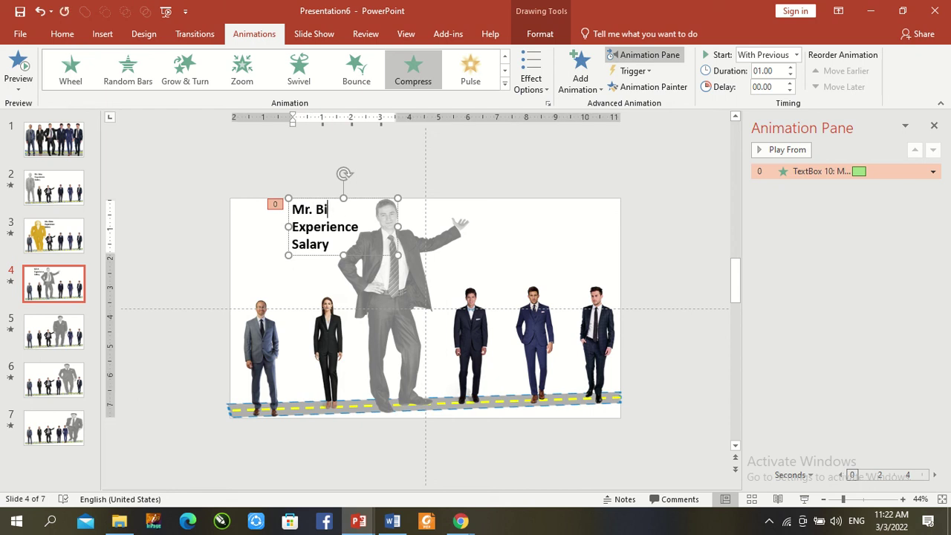
Paste the label on slide 5 beside the enlarged man's head and rename it.
{"action": "left_click", "coordinate": [74, 332]}
{"action": "key", "text": "ctrl+v"}
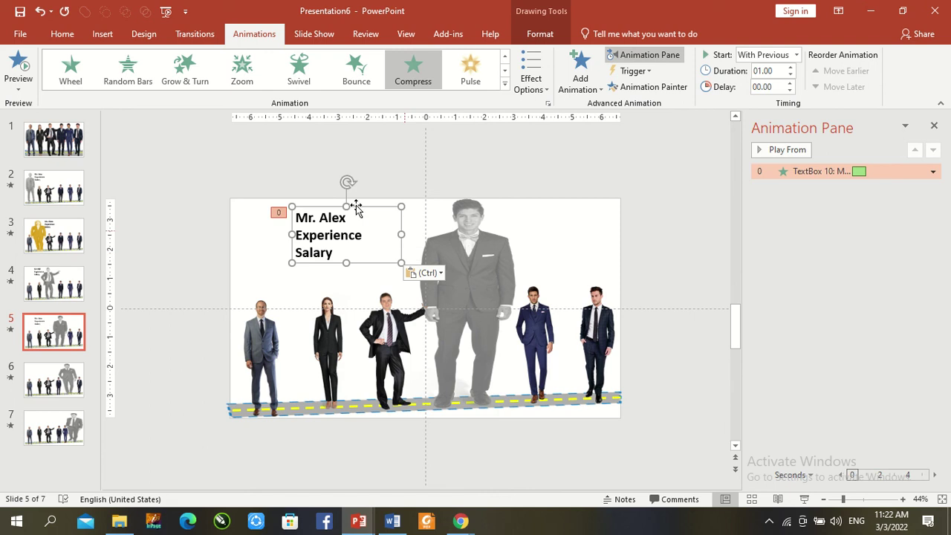
{"action": "left_click_drag", "start_coordinate": [338, 208], "coordinate": [411, 202]}
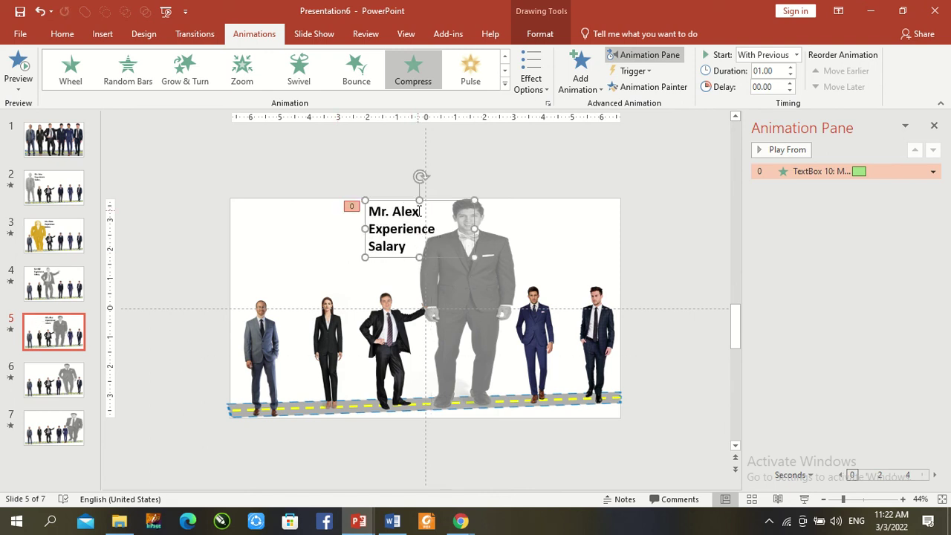
{"action": "left_click", "coordinate": [419, 212]}
{"action": "key", "text": "BackSpace"}
{"action": "key", "text": "BackSpace"}
{"action": "key", "text": "BackSpace"}
{"action": "type", "text": "Allen"}
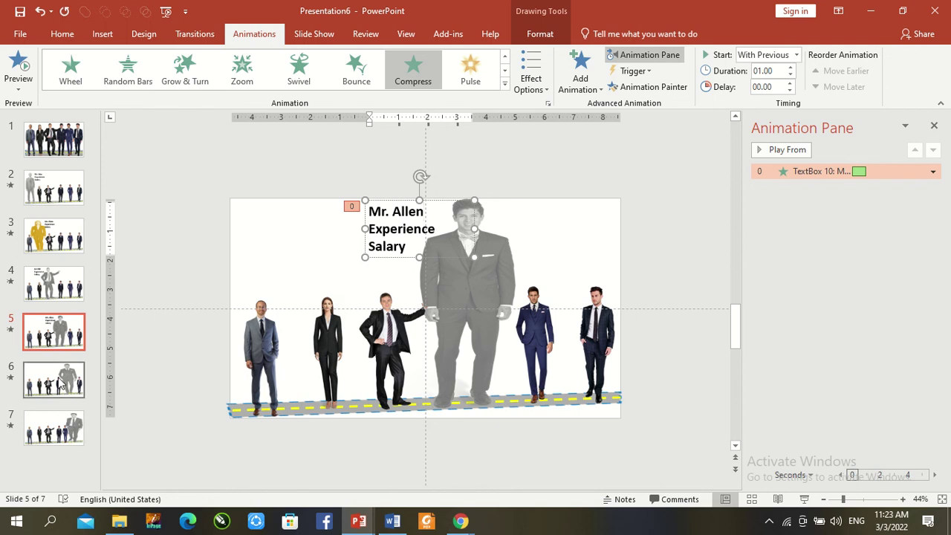
Paste the label on slide 6 next to the enlarged man and rename it, fixing a typo.
{"action": "left_click", "coordinate": [54, 380]}
{"action": "key", "text": "ctrl+v"}
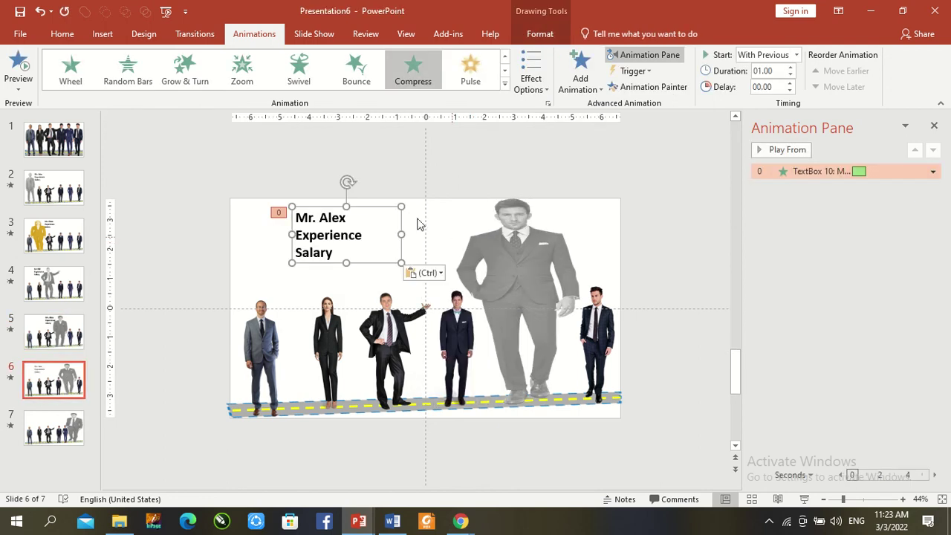
{"action": "left_click_drag", "start_coordinate": [372, 209], "coordinate": [483, 202]}
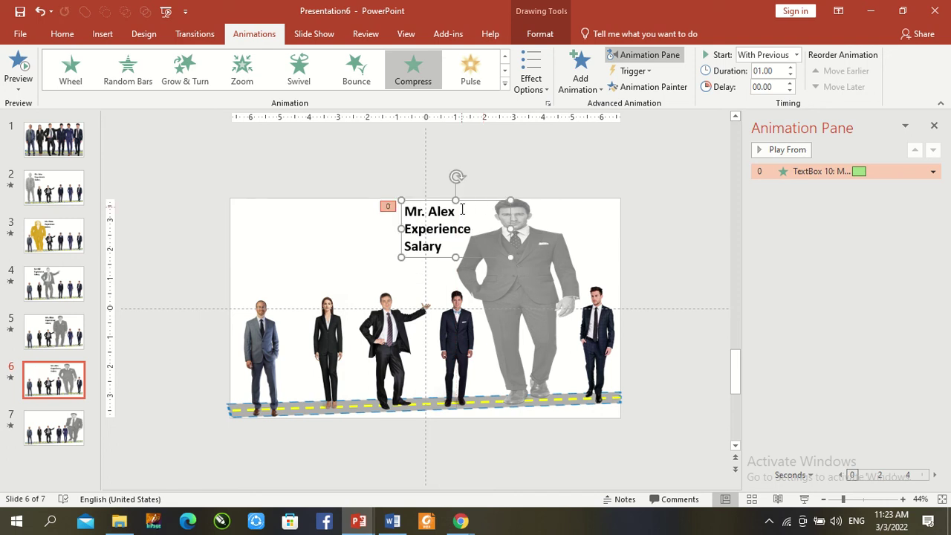
{"action": "left_click", "coordinate": [459, 211]}
{"action": "key", "text": "BackSpace"}
{"action": "key", "text": "BackSpace"}
{"action": "key", "text": "BackSpace"}
{"action": "type", "text": "Sha"}
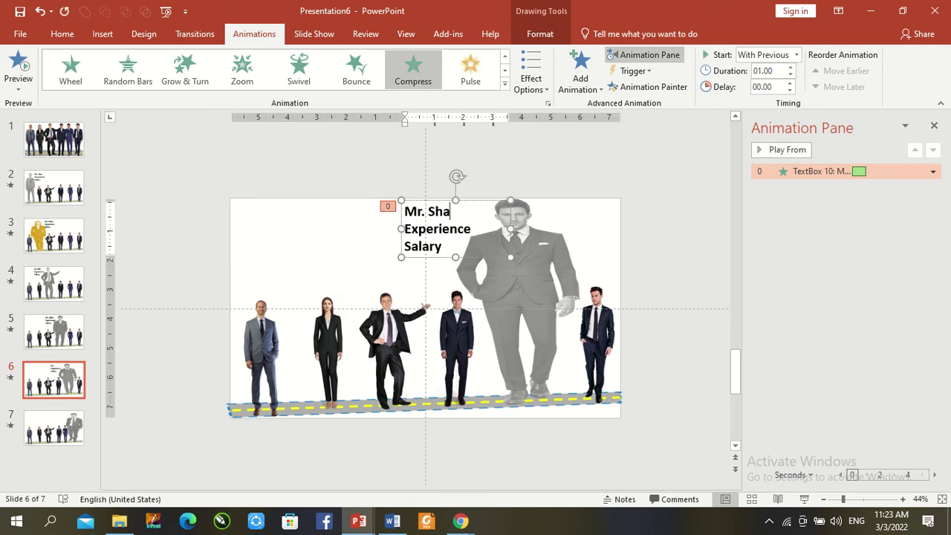
{"action": "type", "text": "D"}
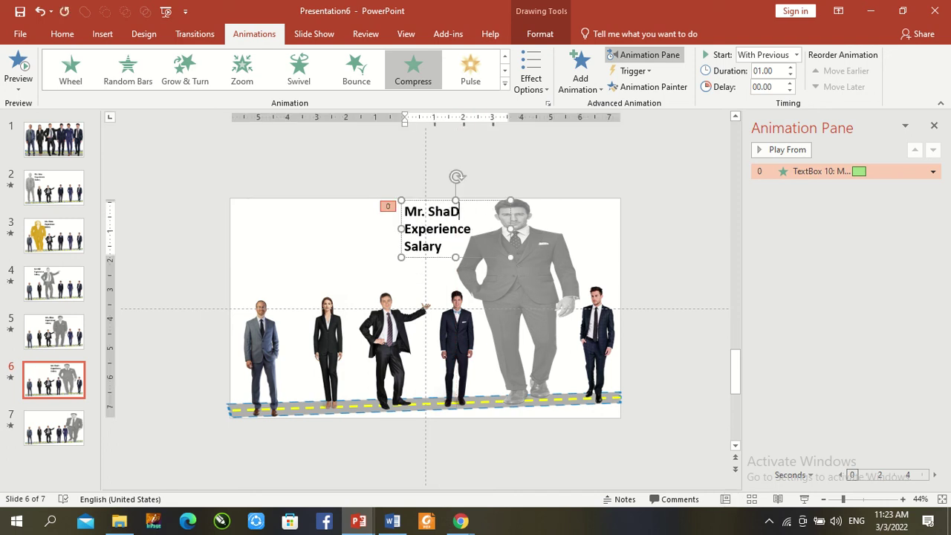
{"action": "key", "text": "BackSpace"}
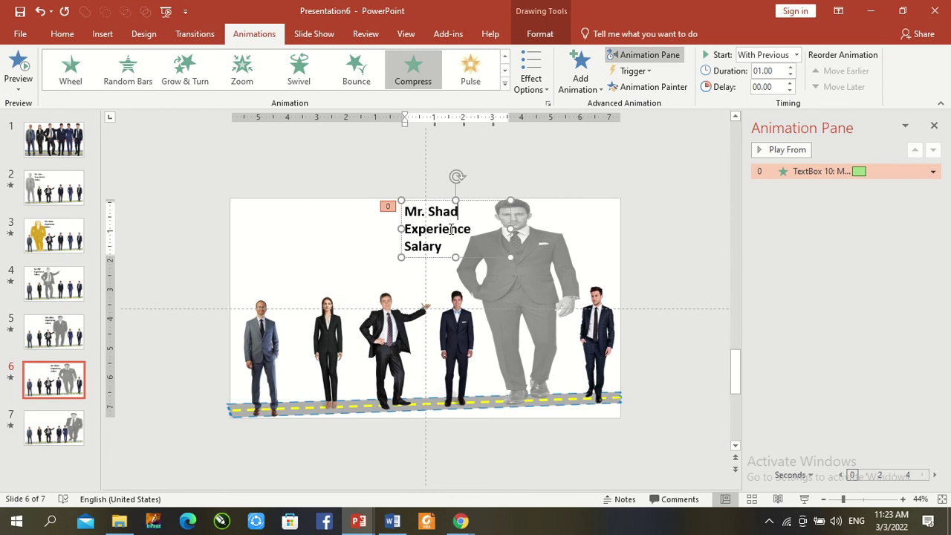
{"action": "left_click", "coordinate": [74, 433]}
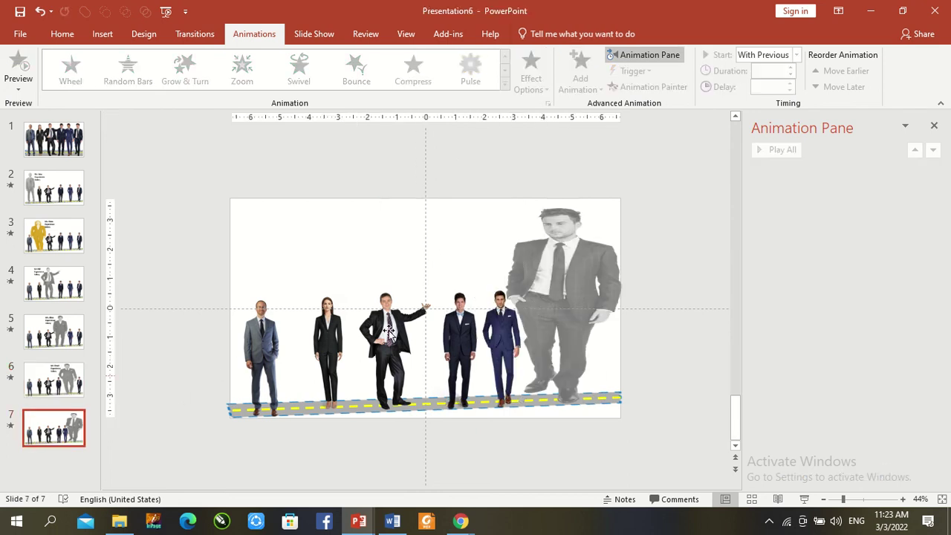
Place a renamed label top-right beside slide 7's enlarged man, then play the show past the end.
{"action": "key", "text": "ctrl+v"}
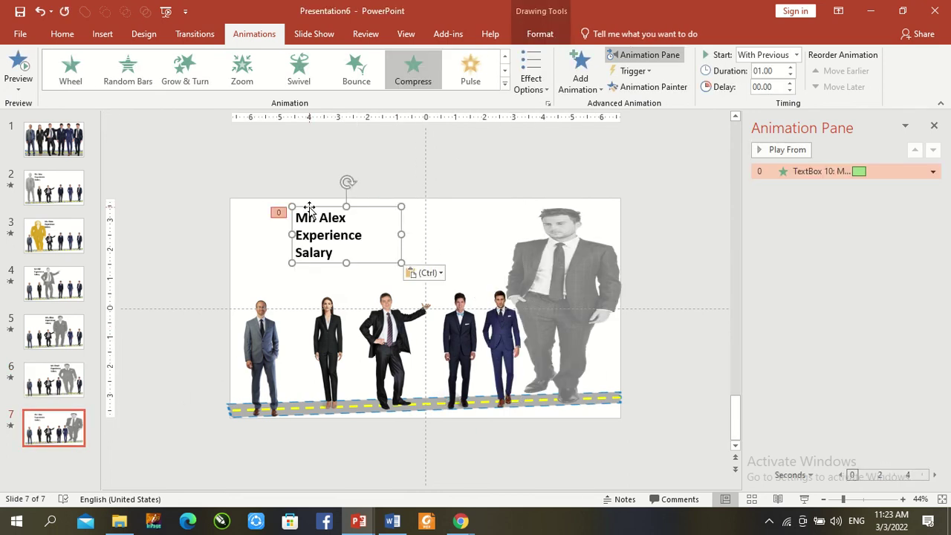
{"action": "left_click_drag", "start_coordinate": [310, 210], "coordinate": [477, 201]}
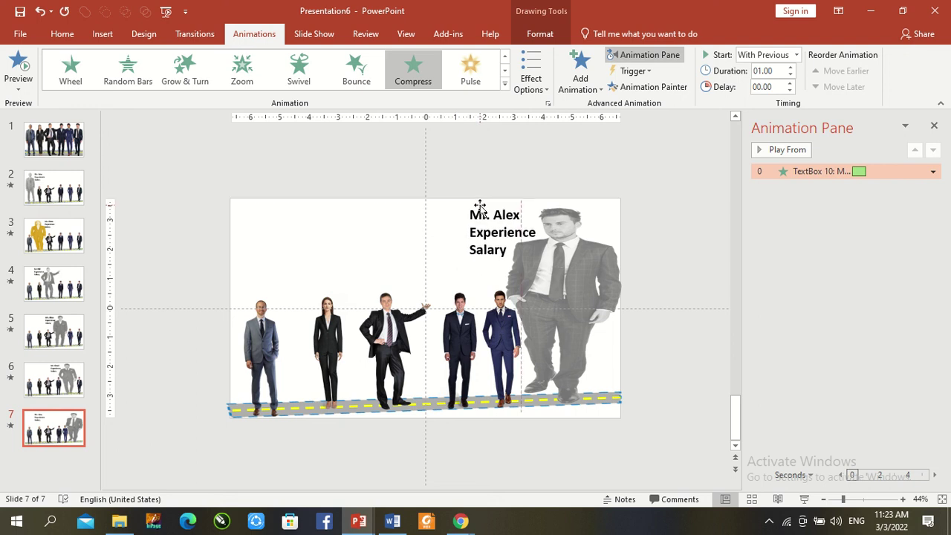
{"action": "left_click_drag", "start_coordinate": [477, 200], "coordinate": [482, 208]}
{"action": "left_click", "coordinate": [527, 215]}
{"action": "key", "text": "BackSpace"}
{"action": "key", "text": "BackSpace"}
{"action": "key", "text": "BackSpace"}
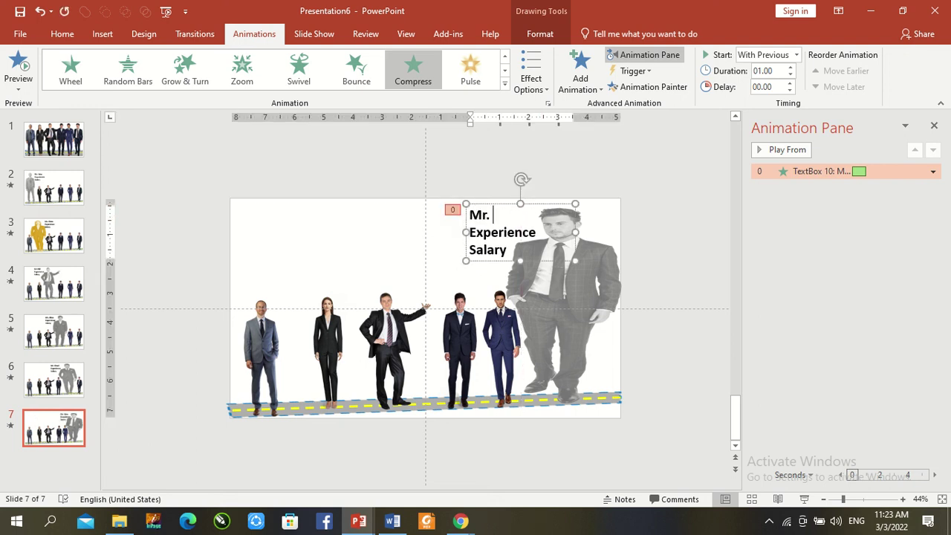
{"action": "type", "text": "Trump"}
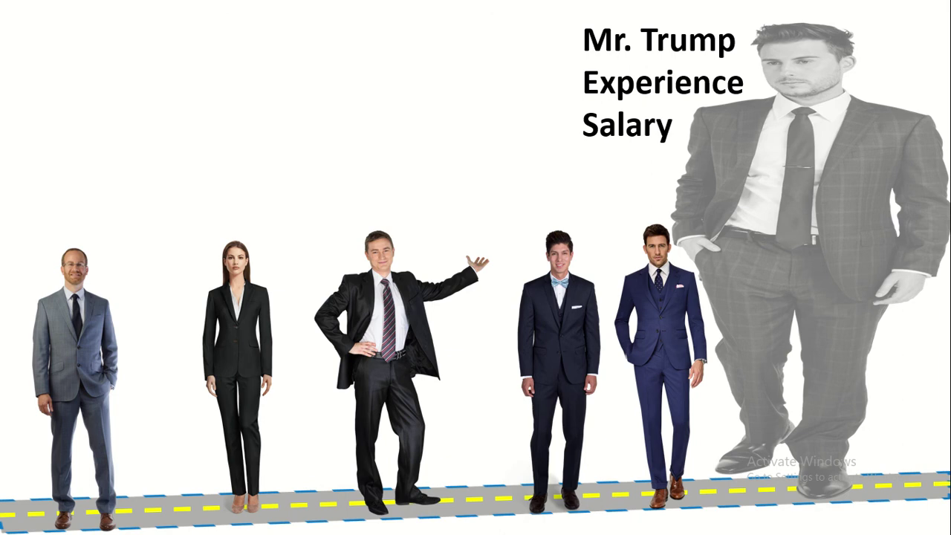
{"action": "key", "text": "Right"}
{"action": "mouse_move", "coordinate": [405, 3]}
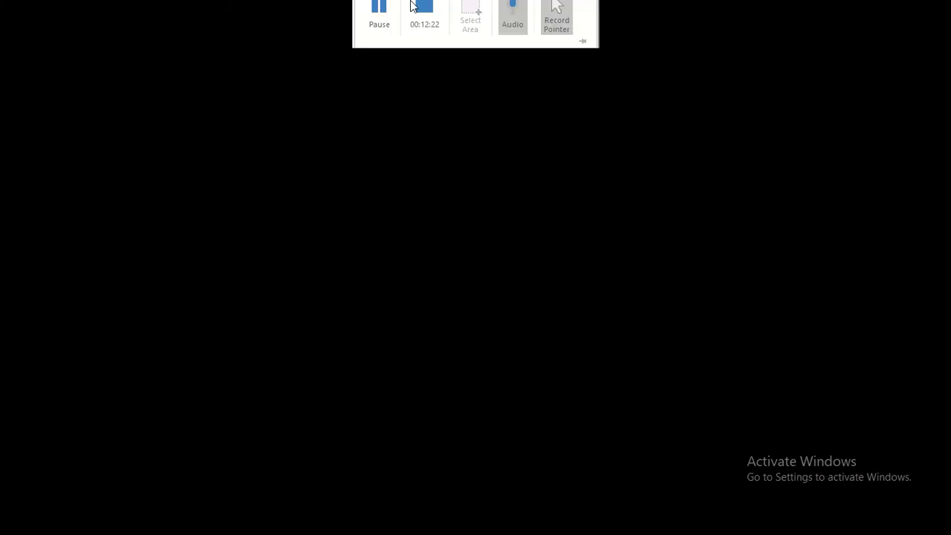